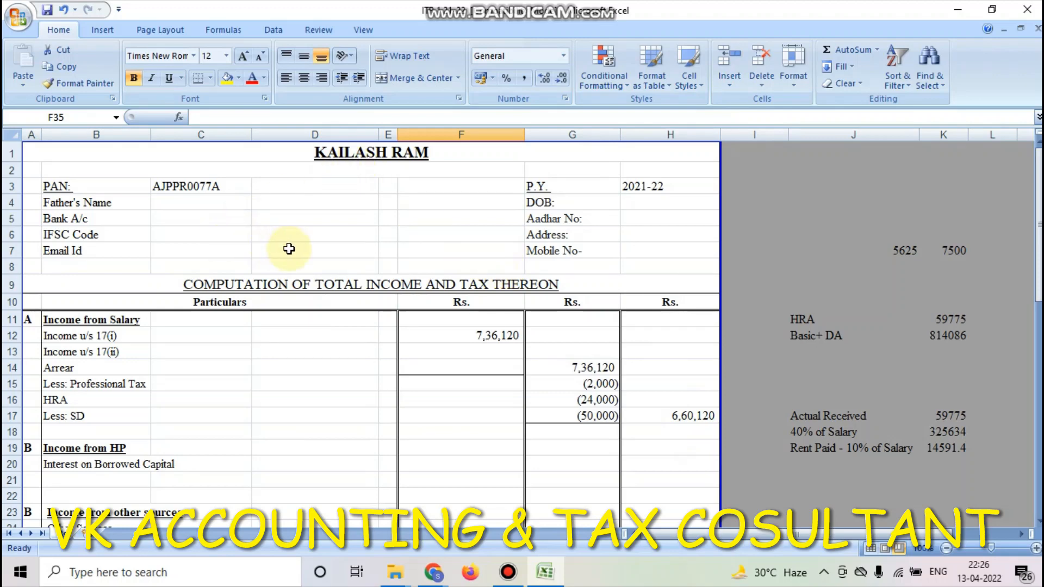
- Look over the whole income tax computation sheet, including the taxpayer's identity, bank and contact fields at its head
{"action": "scroll", "coordinate": [303, 319], "scroll_direction": "down", "scroll_amount": 7}
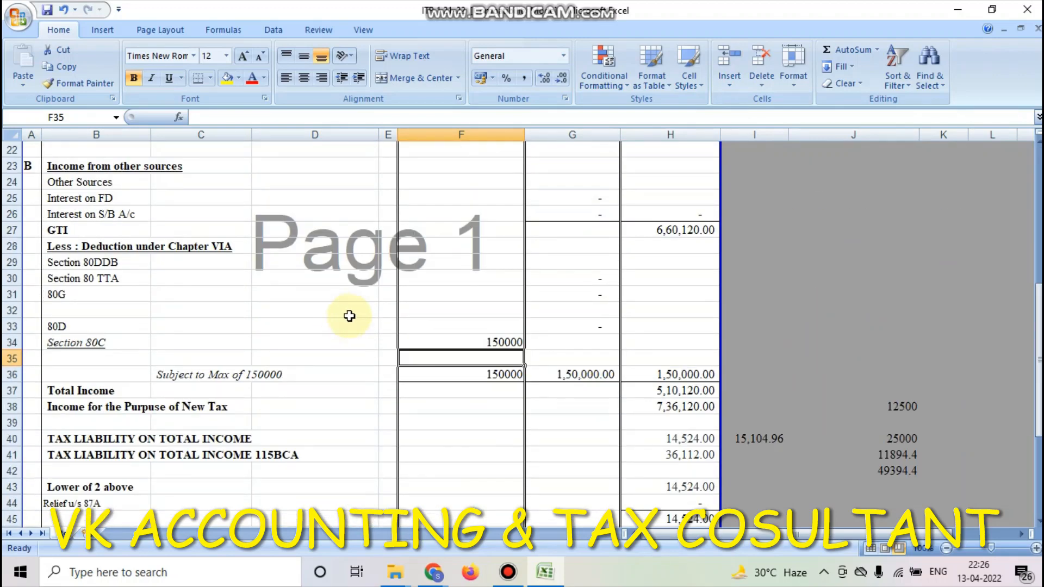
{"action": "scroll", "coordinate": [387, 327], "scroll_direction": "down", "scroll_amount": 3}
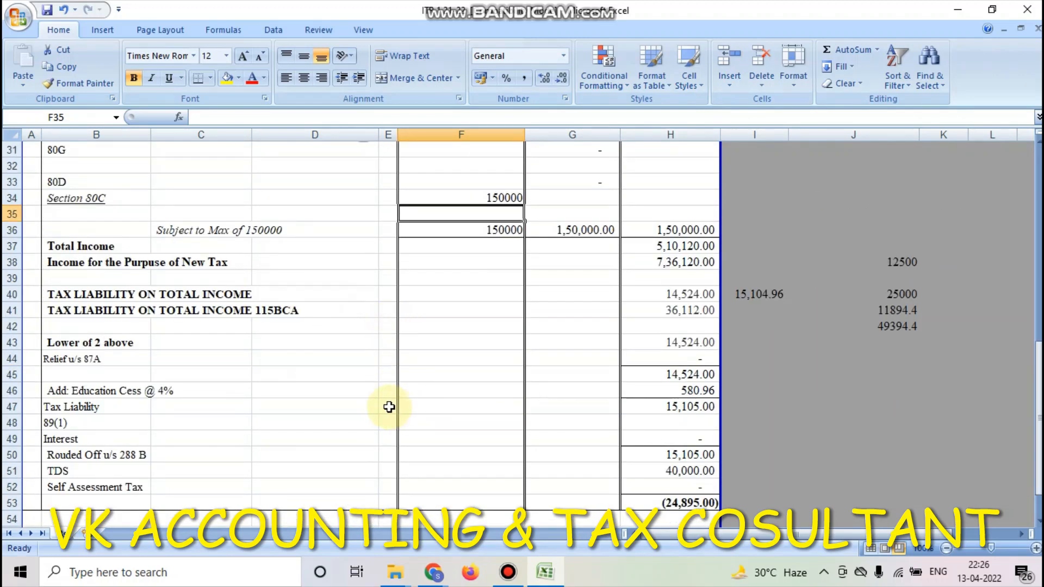
{"action": "scroll", "coordinate": [387, 402], "scroll_direction": "up", "scroll_amount": 9}
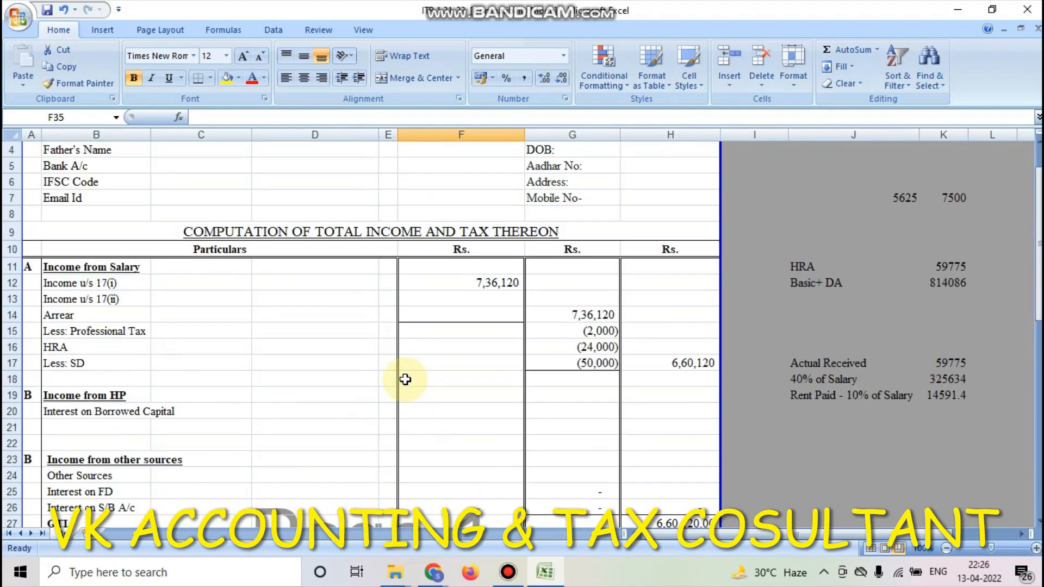
{"action": "scroll", "coordinate": [440, 359], "scroll_direction": "up", "scroll_amount": 1}
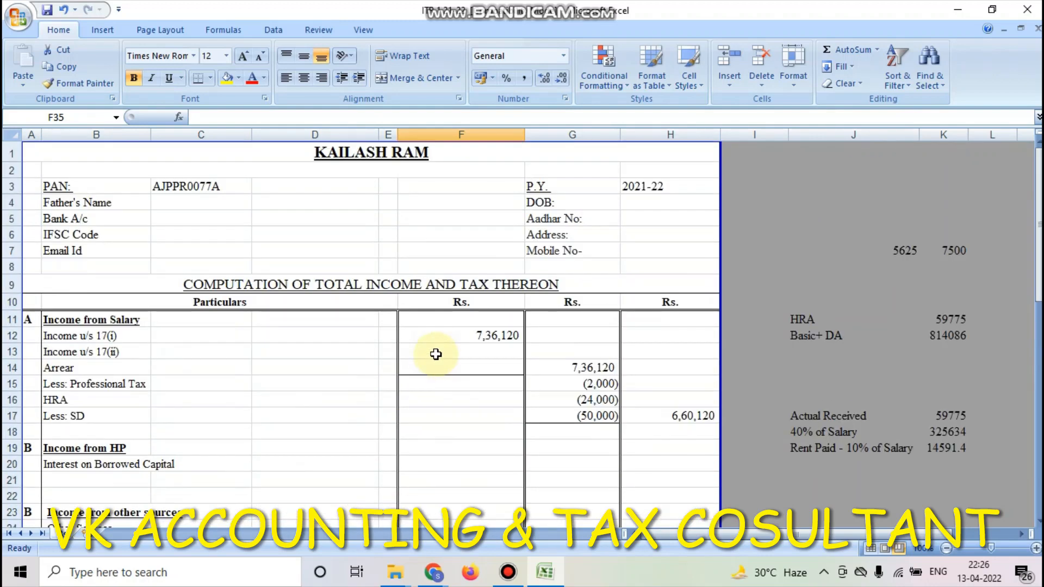
{"action": "left_click", "coordinate": [180, 186]}
{"action": "left_click", "coordinate": [364, 156]}
{"action": "left_click", "coordinate": [185, 206]}
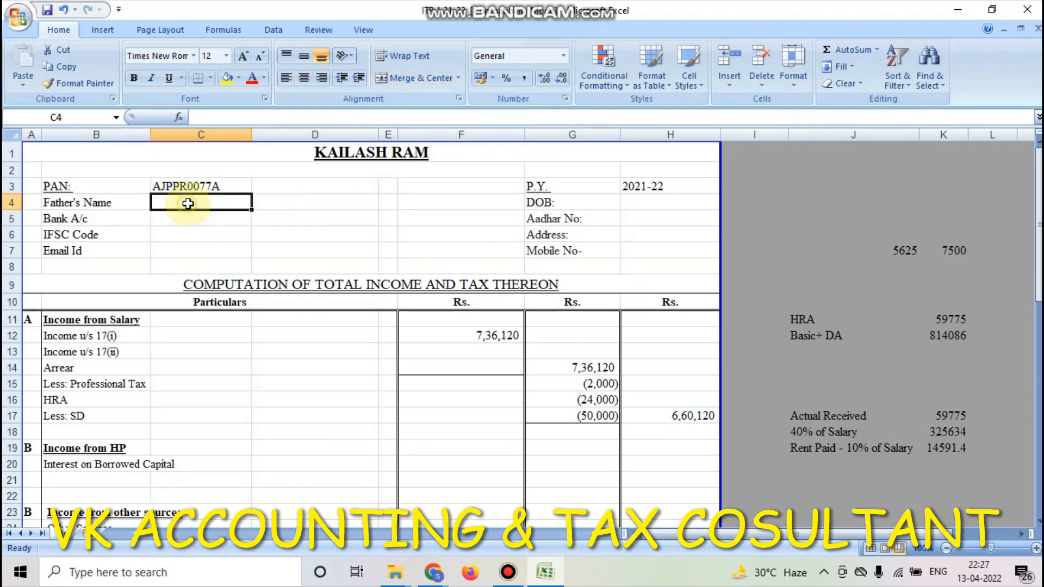
{"action": "left_click_drag", "start_coordinate": [627, 205], "coordinate": [652, 250]}
{"action": "left_click_drag", "start_coordinate": [216, 204], "coordinate": [529, 275]}
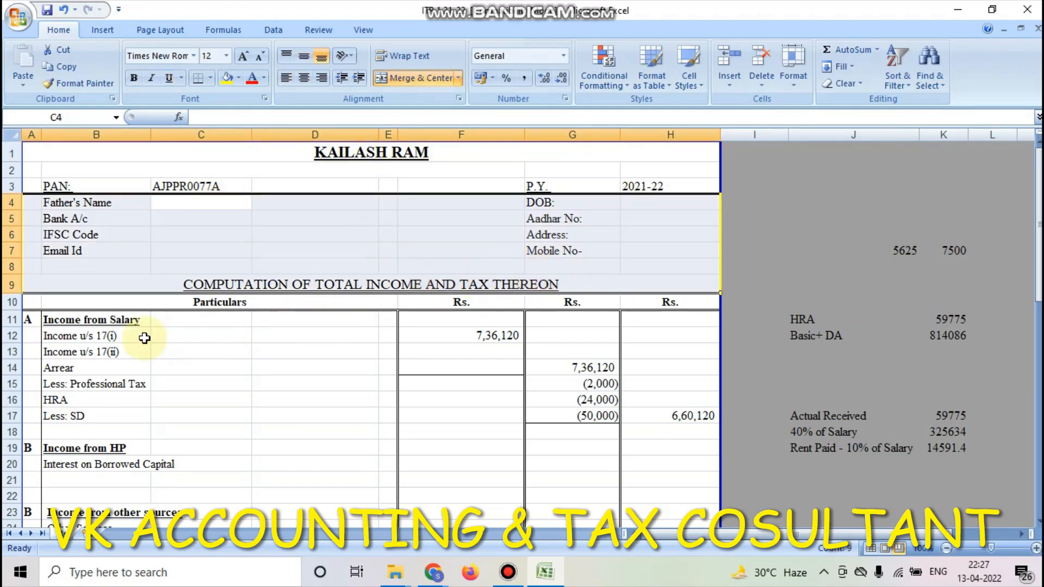
- Examine the salary income section, including the professional tax, HRA and standard deduction entries and the net salary income
{"action": "left_click", "coordinate": [111, 339]}
{"action": "left_click", "coordinate": [490, 338]}
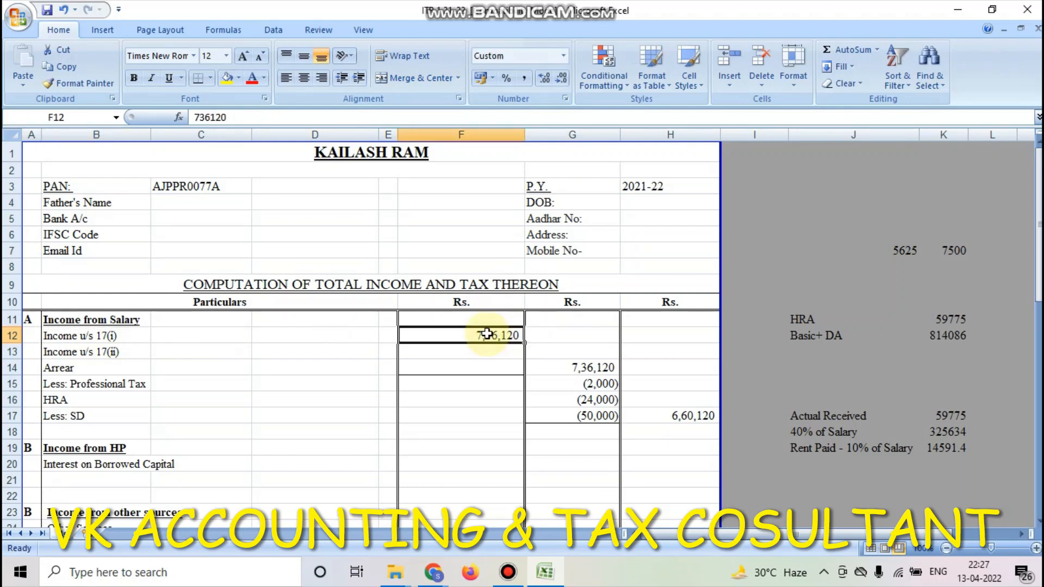
{"action": "left_click", "coordinate": [125, 385]}
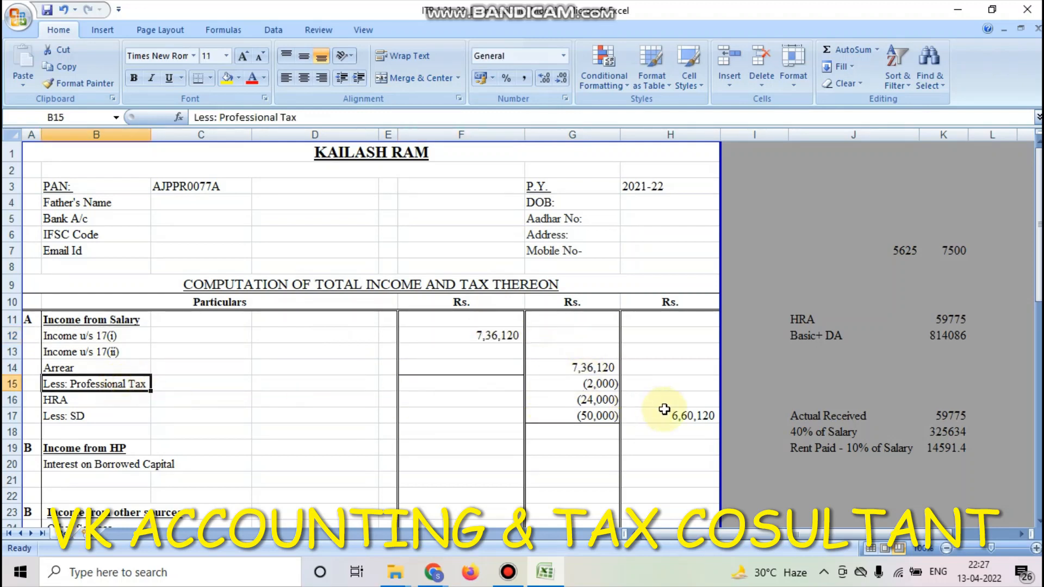
{"action": "left_click", "coordinate": [599, 383]}
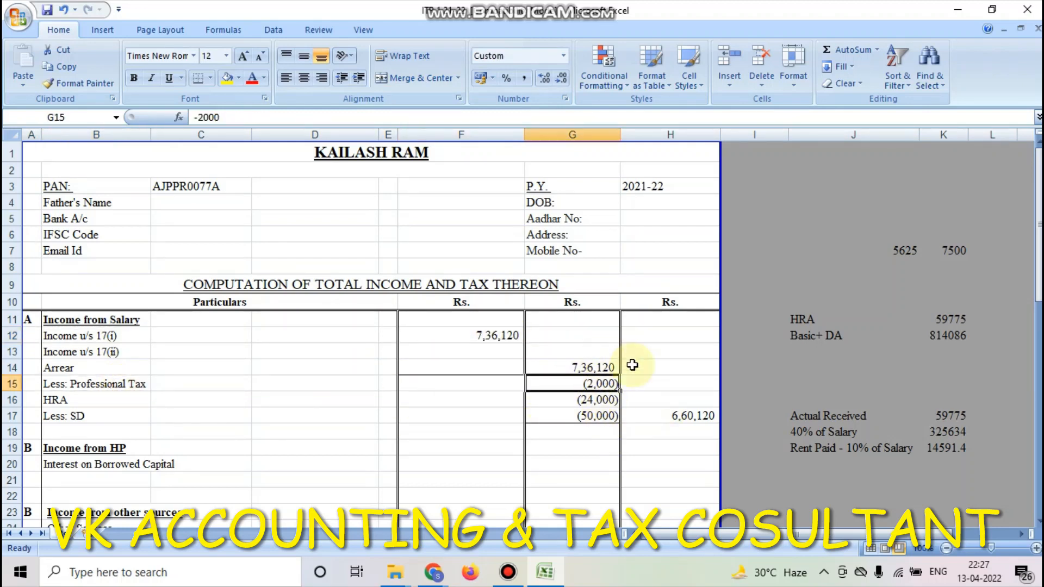
{"action": "left_click", "coordinate": [594, 403]}
{"action": "left_click", "coordinate": [116, 403]}
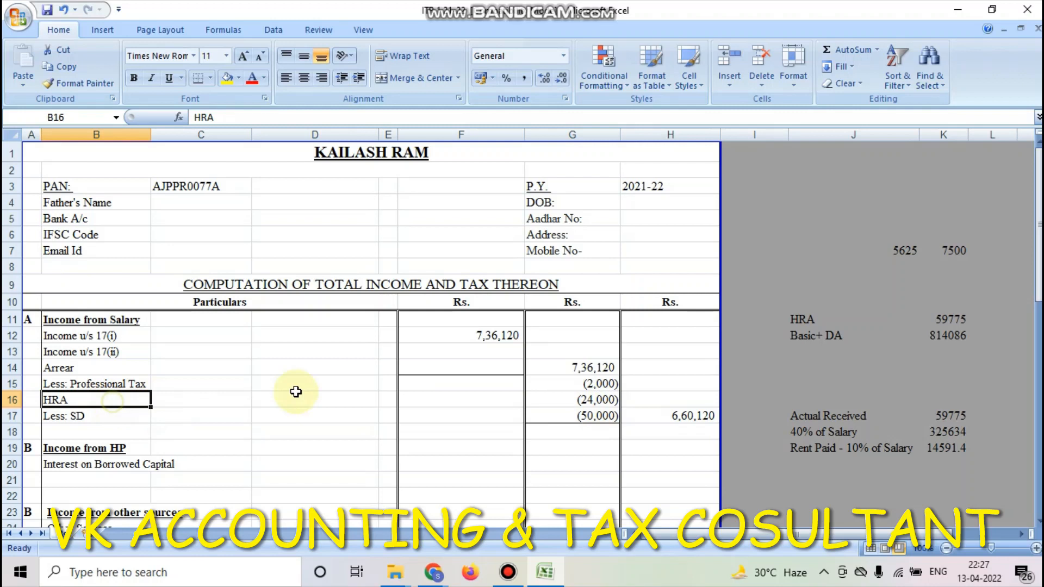
{"action": "left_click", "coordinate": [566, 402]}
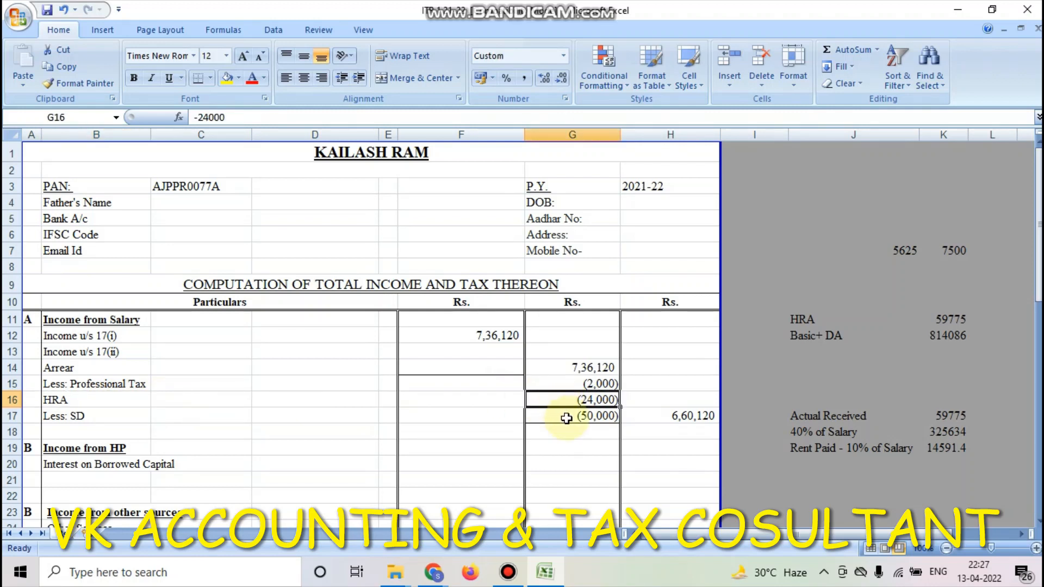
{"action": "left_click", "coordinate": [568, 419]}
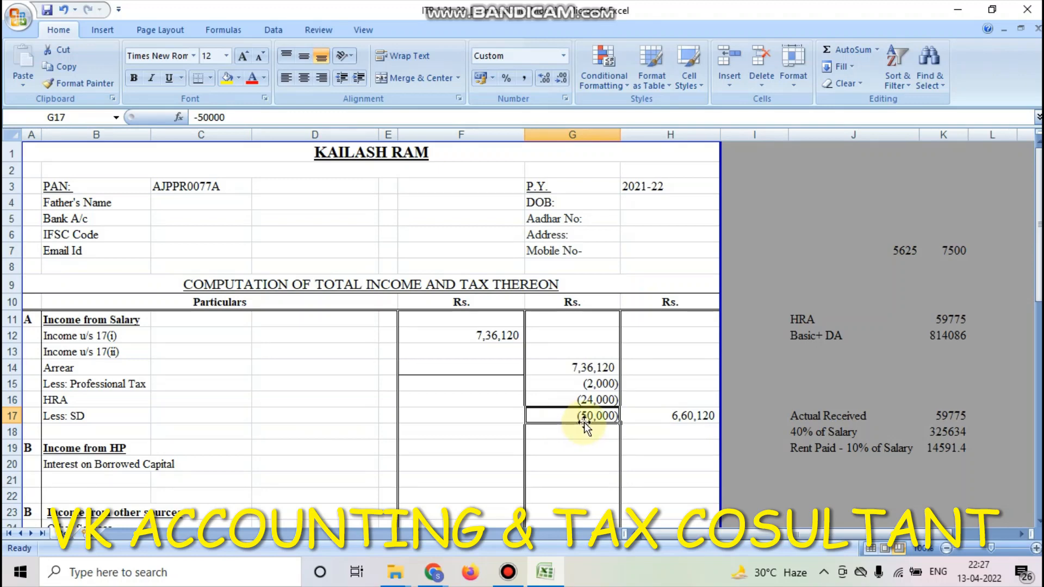
{"action": "scroll", "coordinate": [585, 428], "scroll_direction": "down", "scroll_amount": 3}
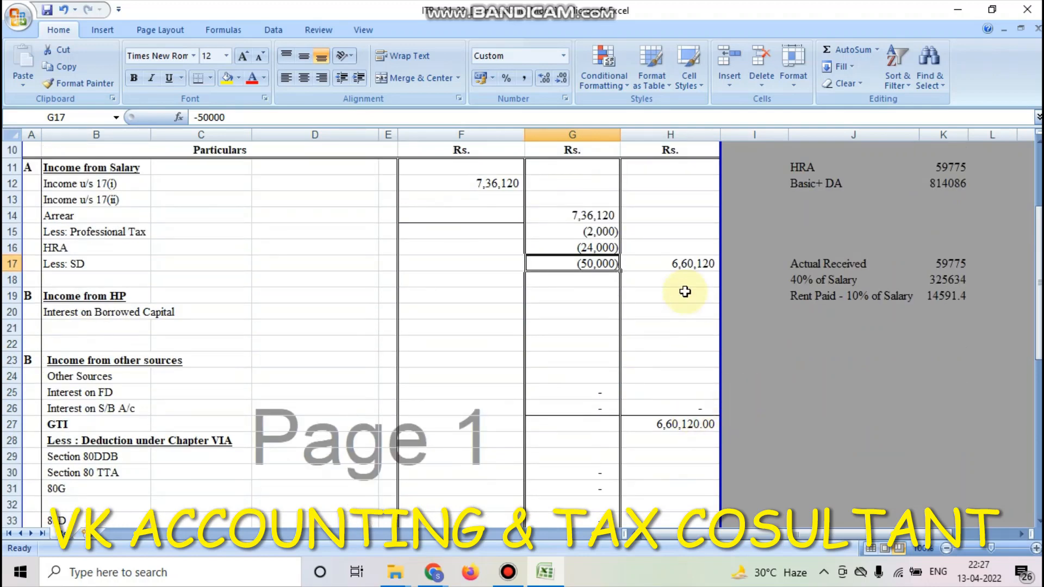
{"action": "left_click", "coordinate": [689, 264]}
{"action": "left_click_drag", "start_coordinate": [601, 231], "coordinate": [590, 264]}
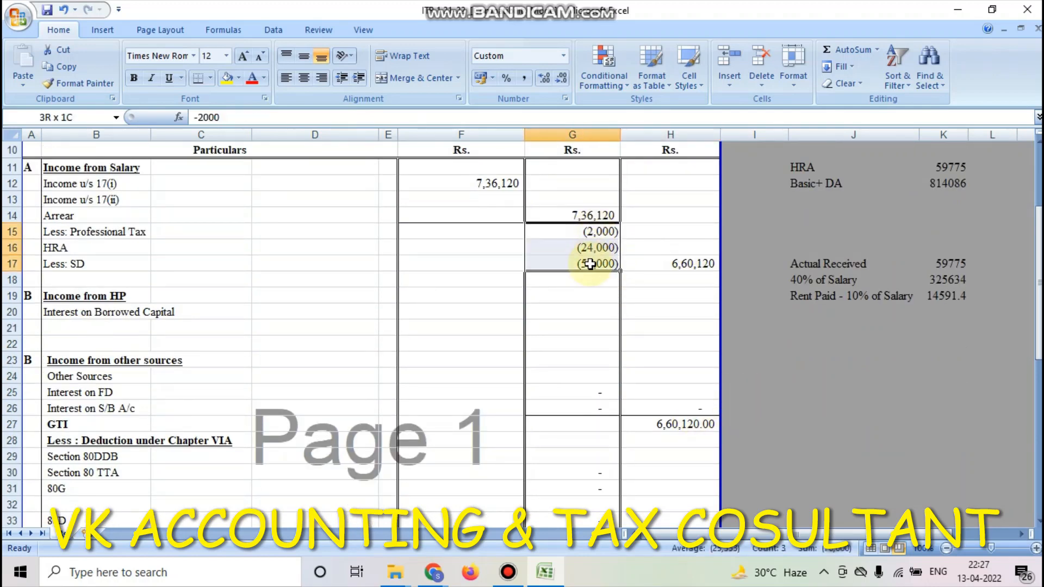
{"action": "left_click", "coordinate": [660, 275]}
- Examine the Section 80C deduction, gross total income, total income and the income for the new tax regime
{"action": "scroll", "coordinate": [569, 320], "scroll_direction": "down", "scroll_amount": 3}
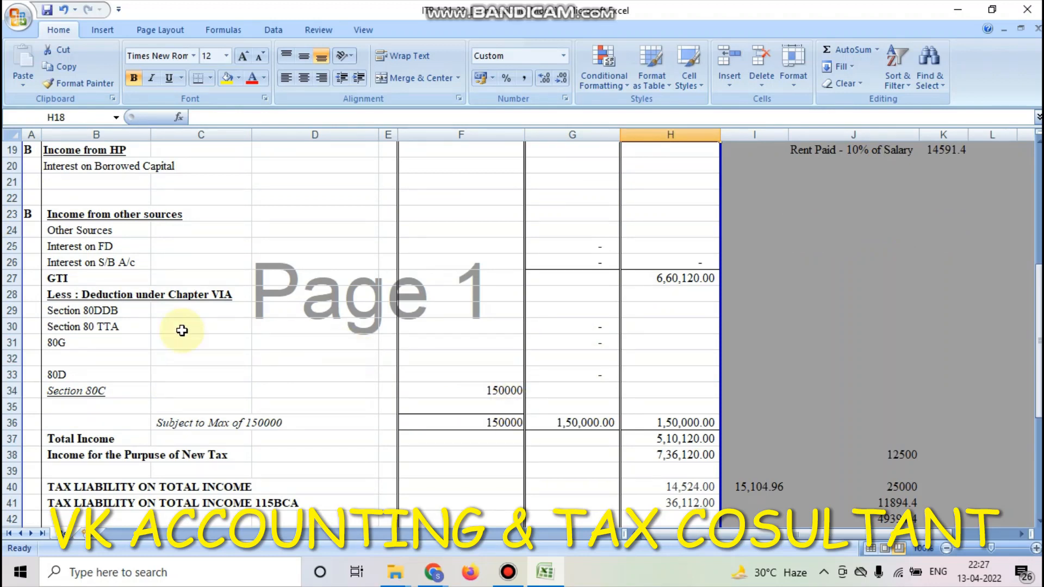
{"action": "left_click", "coordinate": [60, 394]}
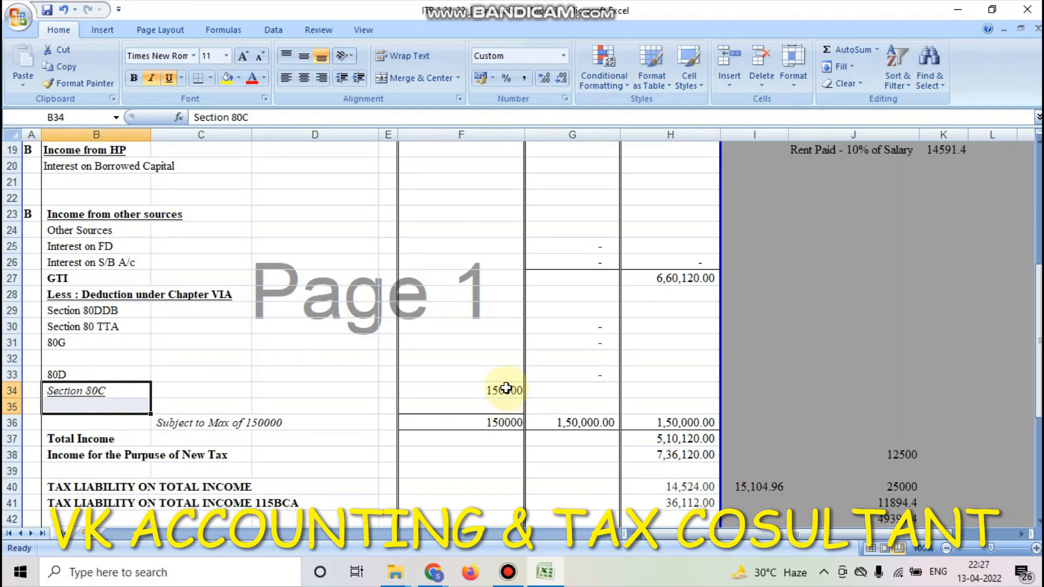
{"action": "left_click", "coordinate": [479, 393]}
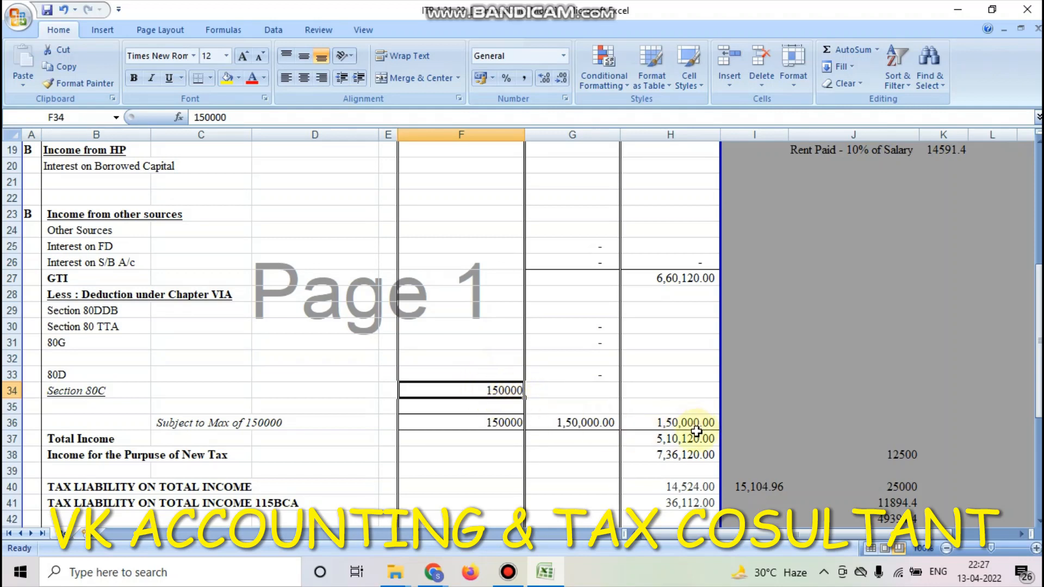
{"action": "left_click", "coordinate": [675, 279]}
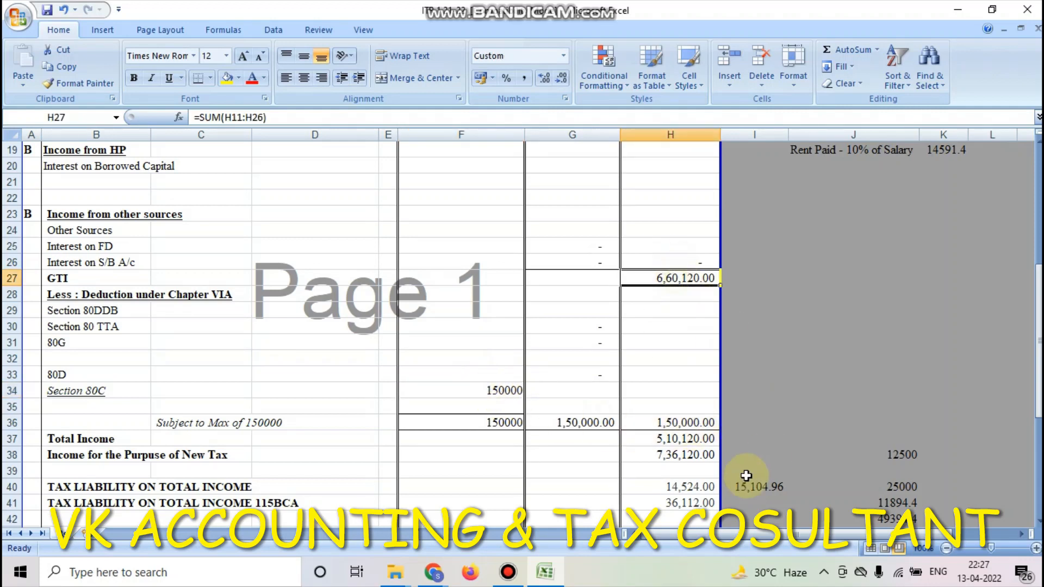
{"action": "left_click", "coordinate": [672, 424]}
{"action": "left_click", "coordinate": [680, 439]}
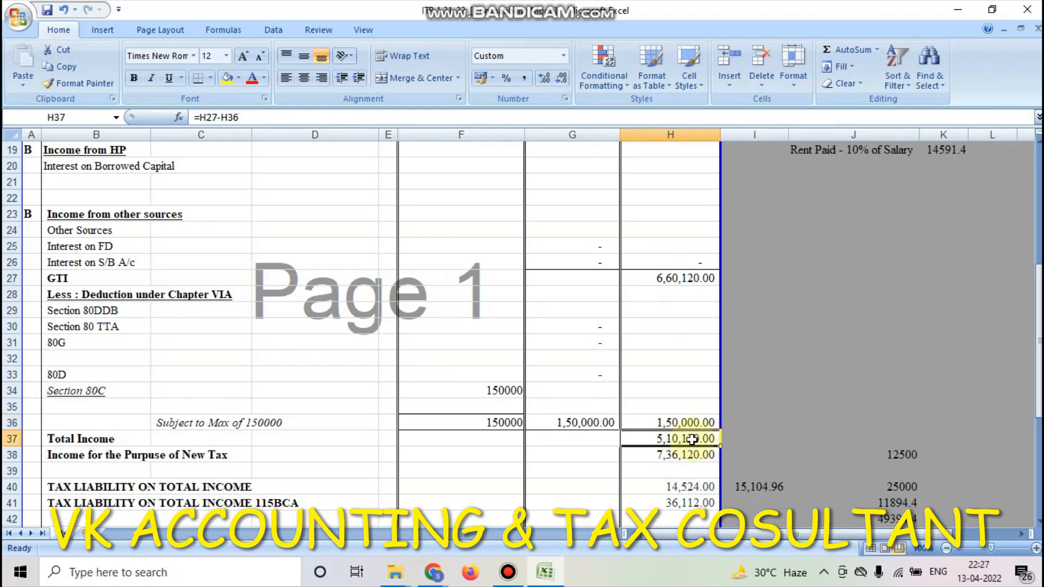
{"action": "left_click", "coordinate": [686, 458]}
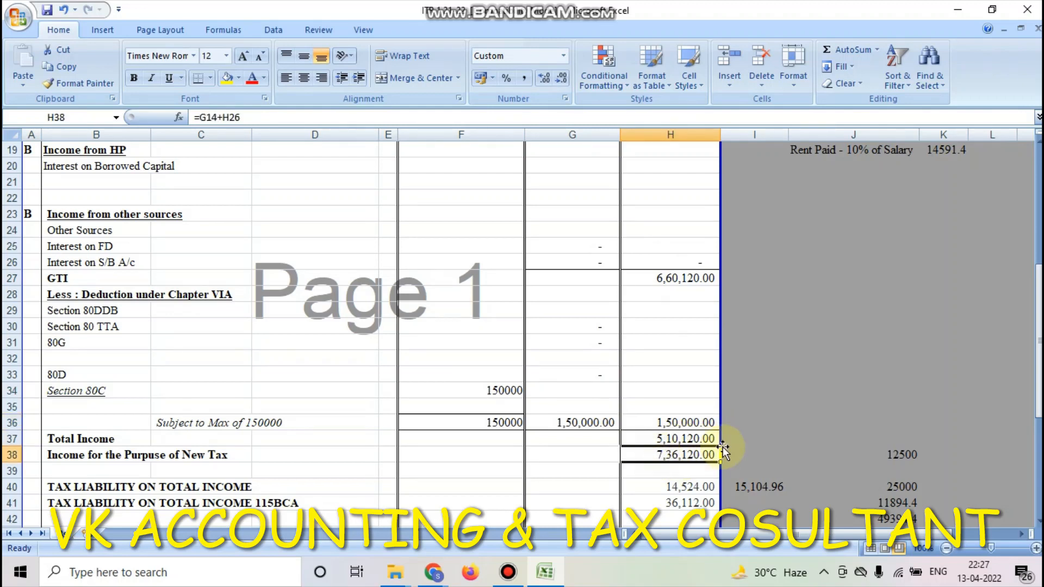
{"action": "scroll", "coordinate": [669, 441], "scroll_direction": "up", "scroll_amount": 2}
{"action": "scroll", "coordinate": [669, 441], "scroll_direction": "down", "scroll_amount": 3}
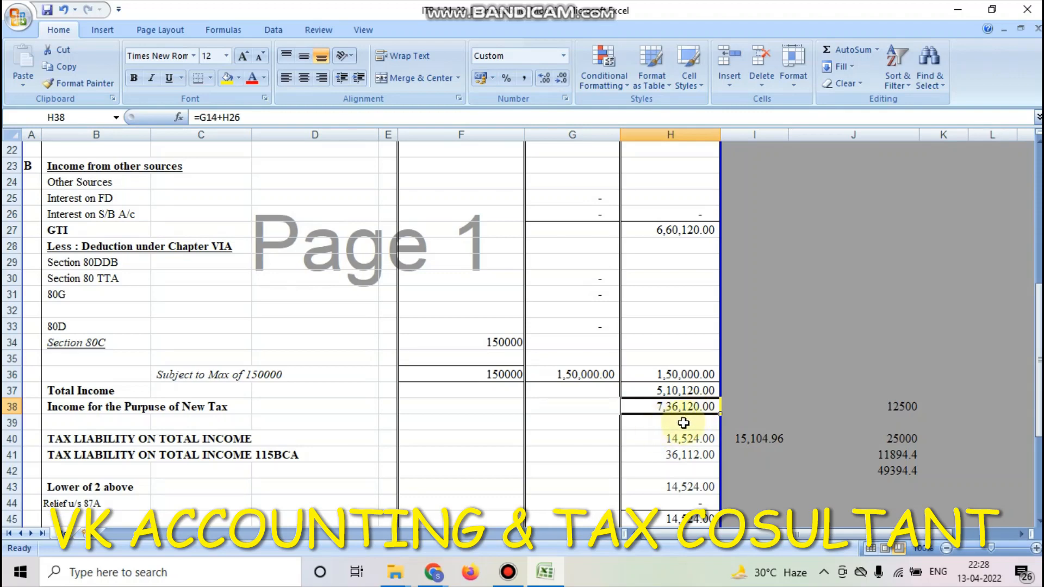
- Compare the salary deductions and Section 80C entry with the tax liability, TDS and final balance rows
{"action": "scroll", "coordinate": [680, 387], "scroll_direction": "up", "scroll_amount": 4}
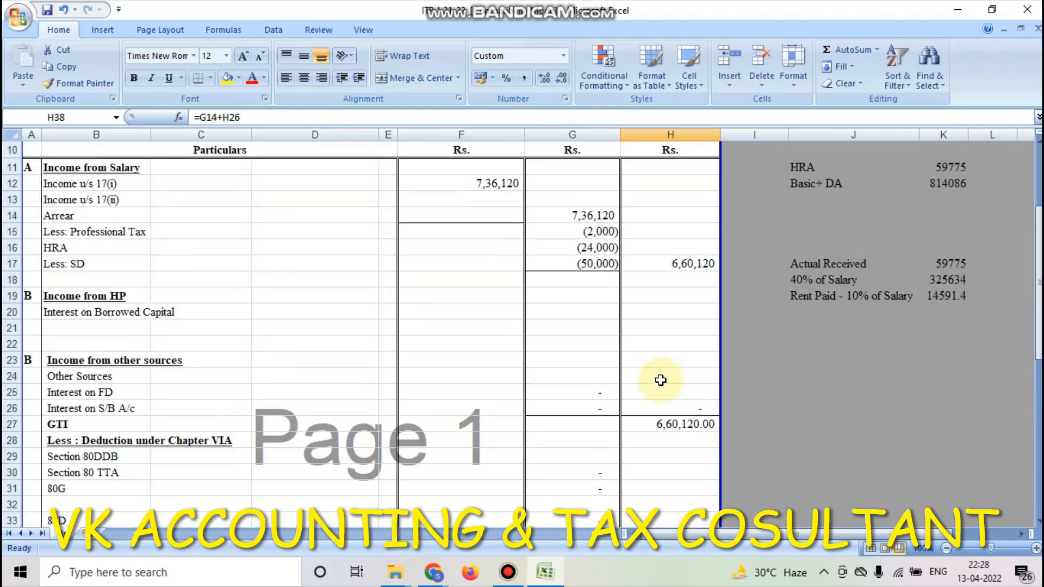
{"action": "left_click_drag", "start_coordinate": [593, 231], "coordinate": [587, 267]}
{"action": "scroll", "coordinate": [546, 345], "scroll_direction": "down", "scroll_amount": 3}
{"action": "left_click", "coordinate": [478, 390]}
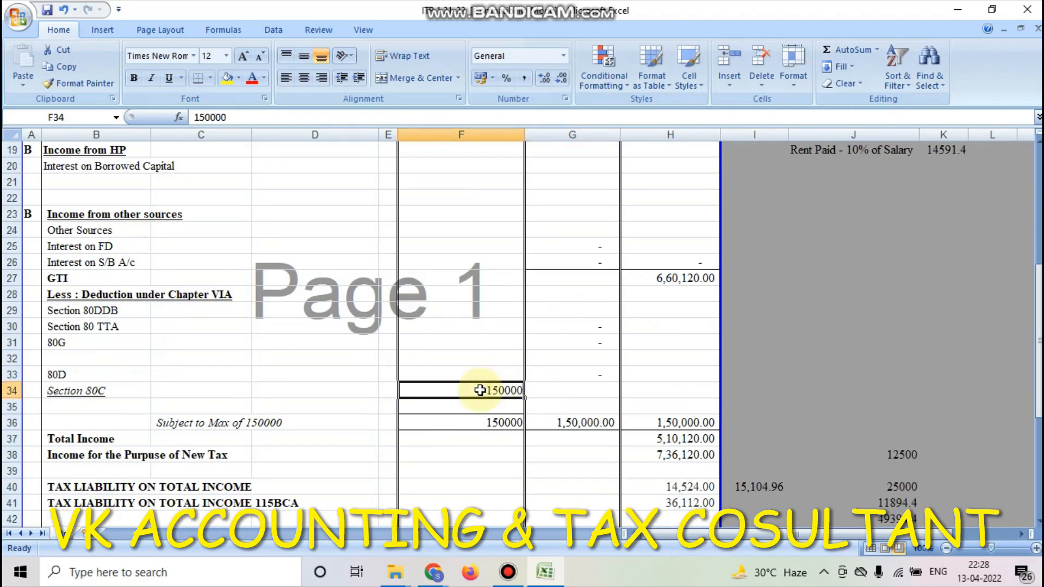
{"action": "scroll", "coordinate": [636, 348], "scroll_direction": "down", "scroll_amount": 6}
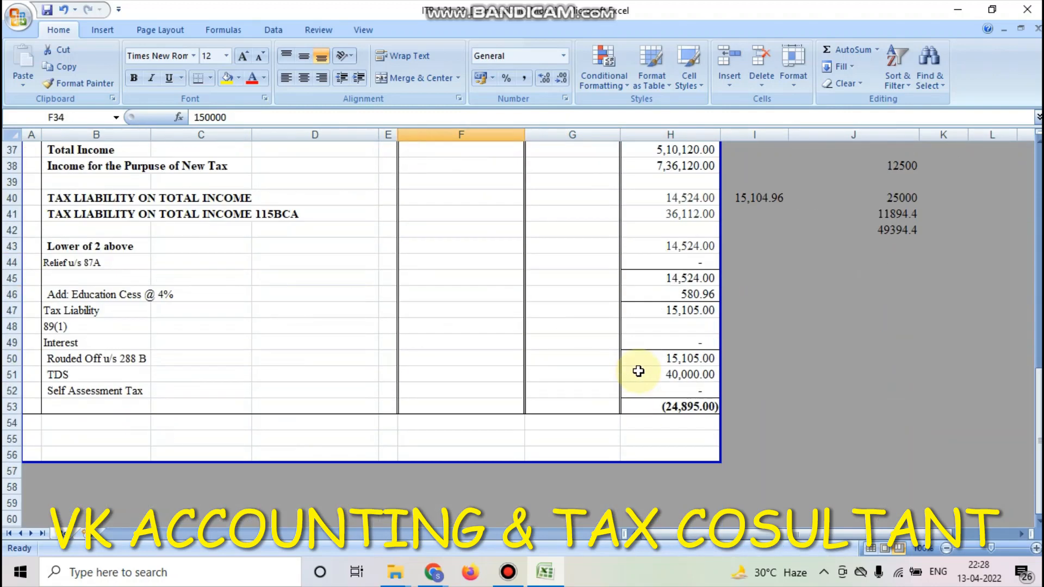
{"action": "scroll", "coordinate": [605, 358], "scroll_direction": "up", "scroll_amount": 12}
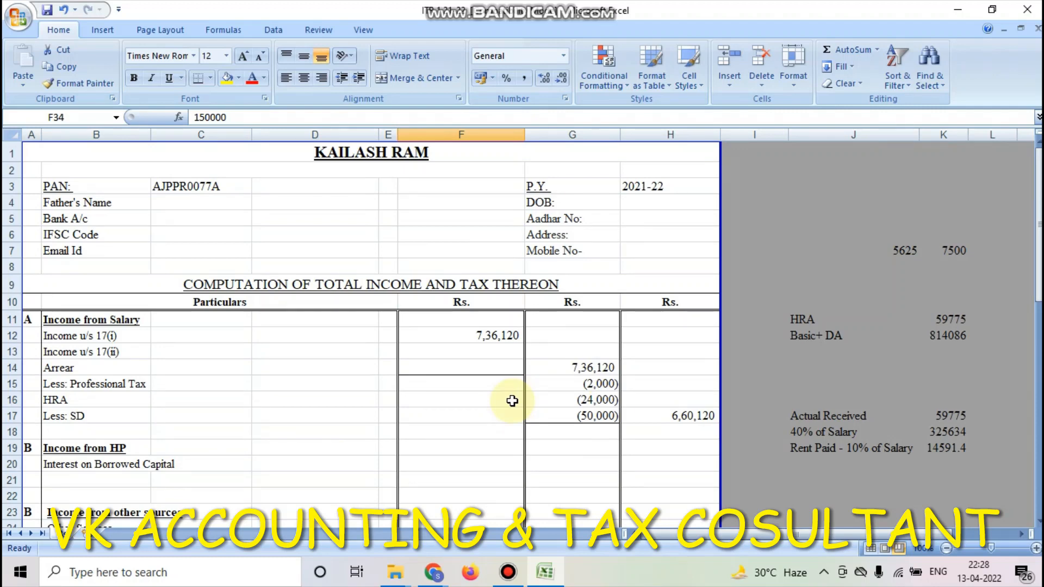
- Switch to Chrome and search Google for "itr" in the tab showing TRACES Form 26AS
{"action": "key", "text": "alt+Tab"}
{"action": "key", "text": "alt+Tab"}
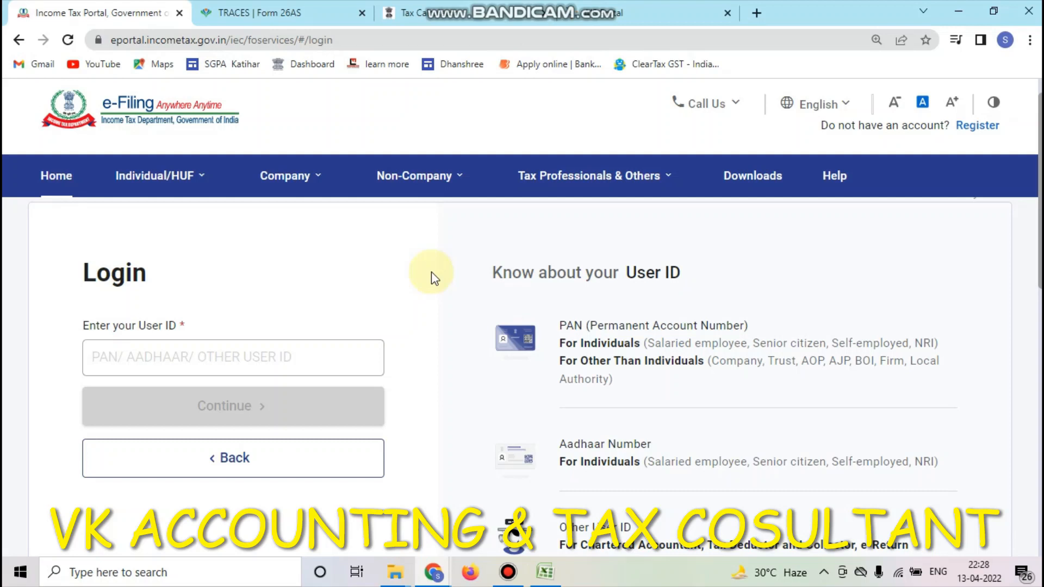
{"action": "left_click", "coordinate": [361, 41]}
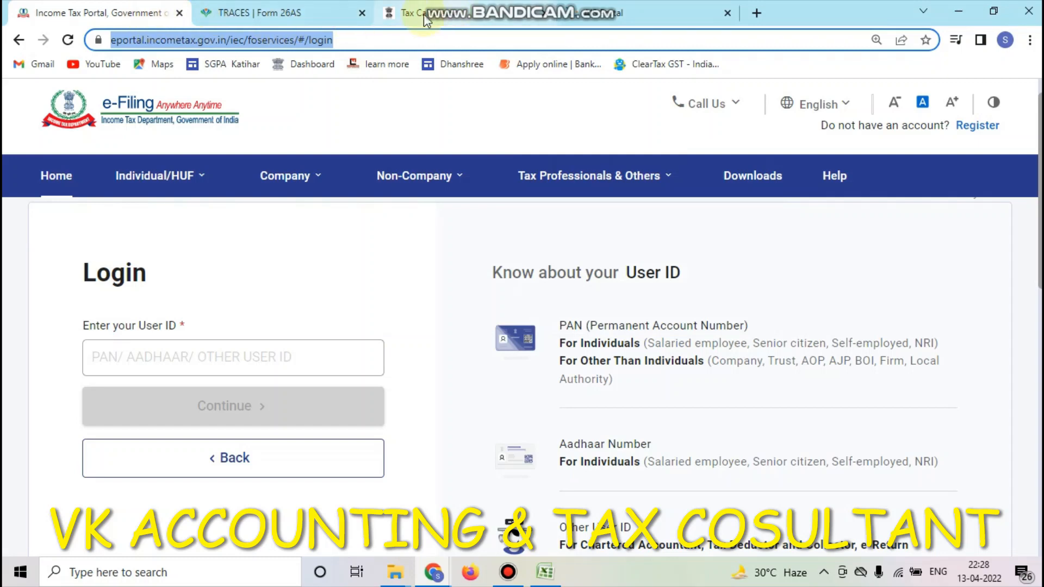
{"action": "left_click", "coordinate": [268, 25]}
{"action": "left_click", "coordinate": [258, 41]}
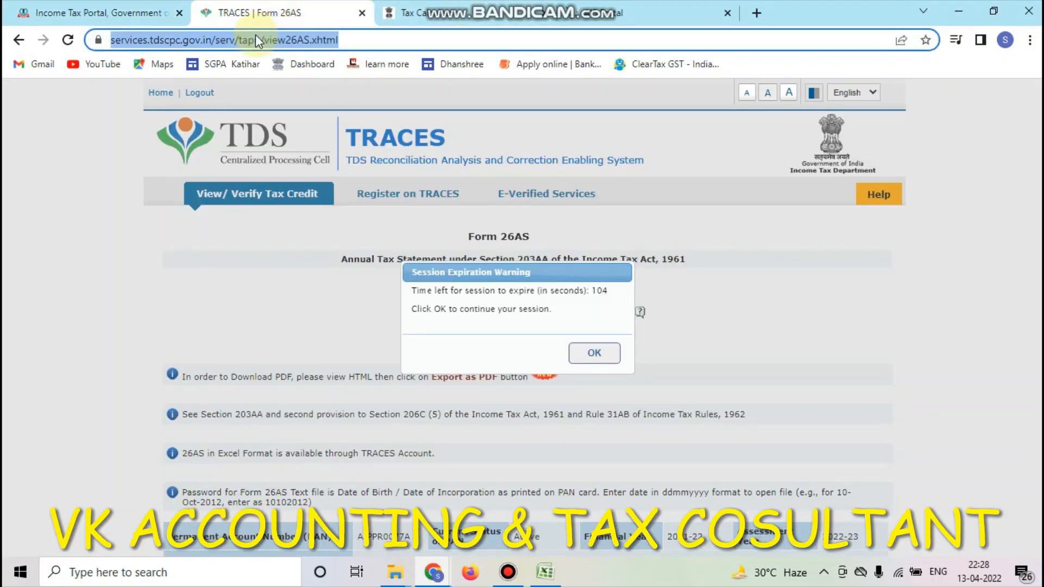
{"action": "type", "text": "in"}
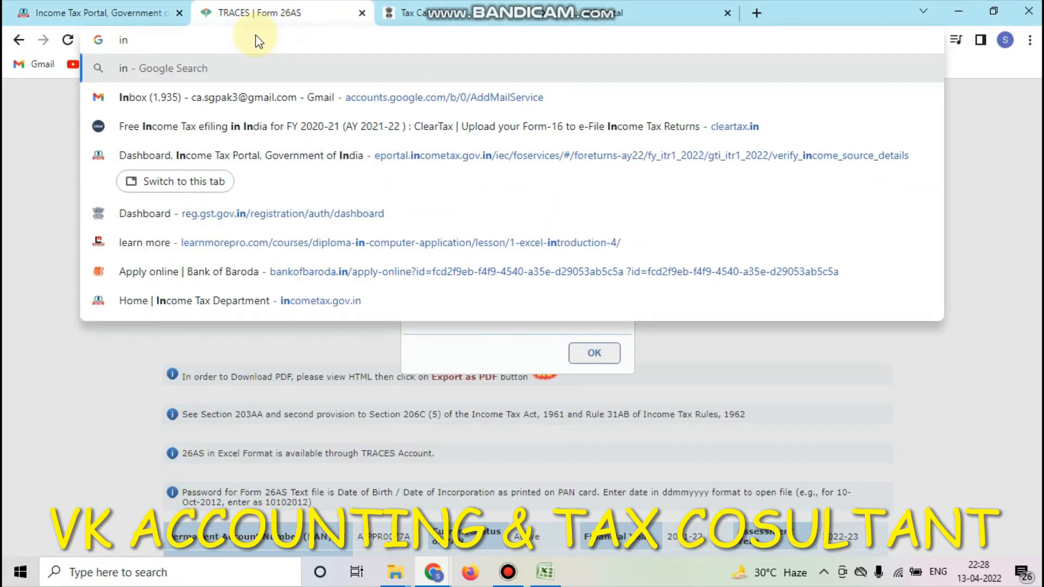
{"action": "key", "text": "BackSpace"}
{"action": "type", "text": "tr"}
{"action": "key", "text": "Return"}
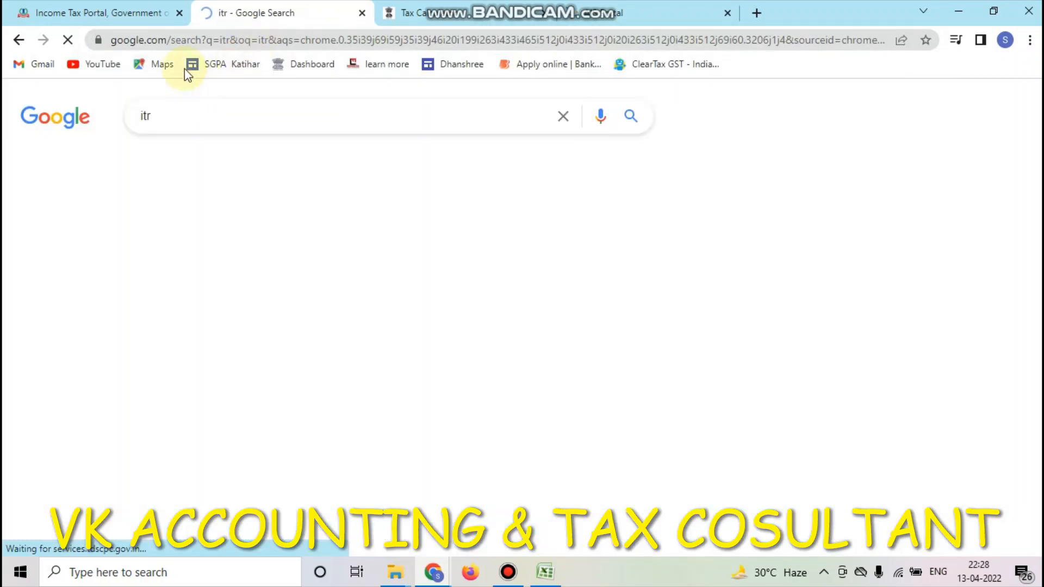
- Close the old portal login tab and open the Income Tax Department e-filing login page from the search results
{"action": "left_click", "coordinate": [179, 13]}
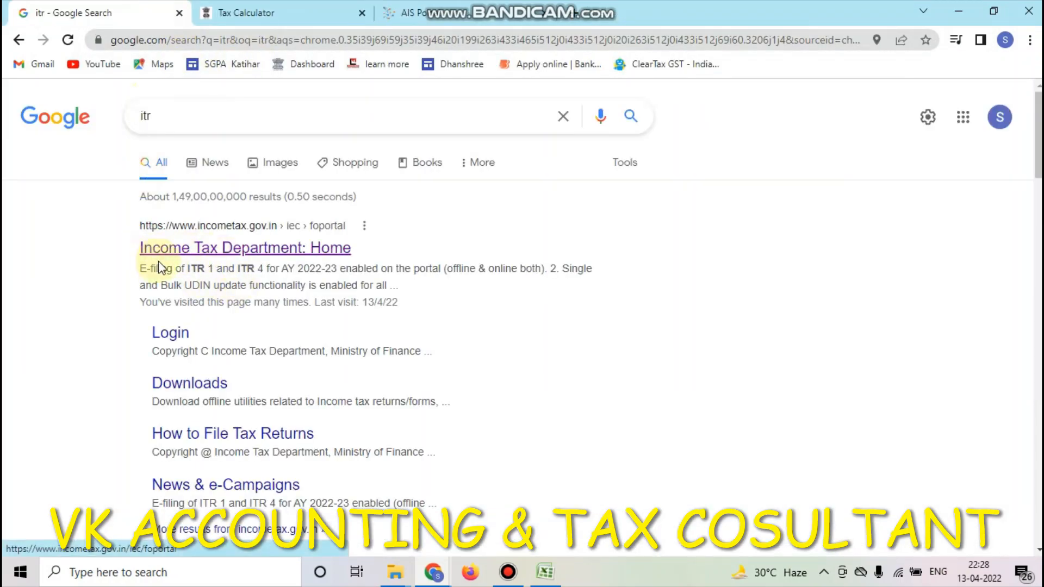
{"action": "left_click", "coordinate": [202, 252]}
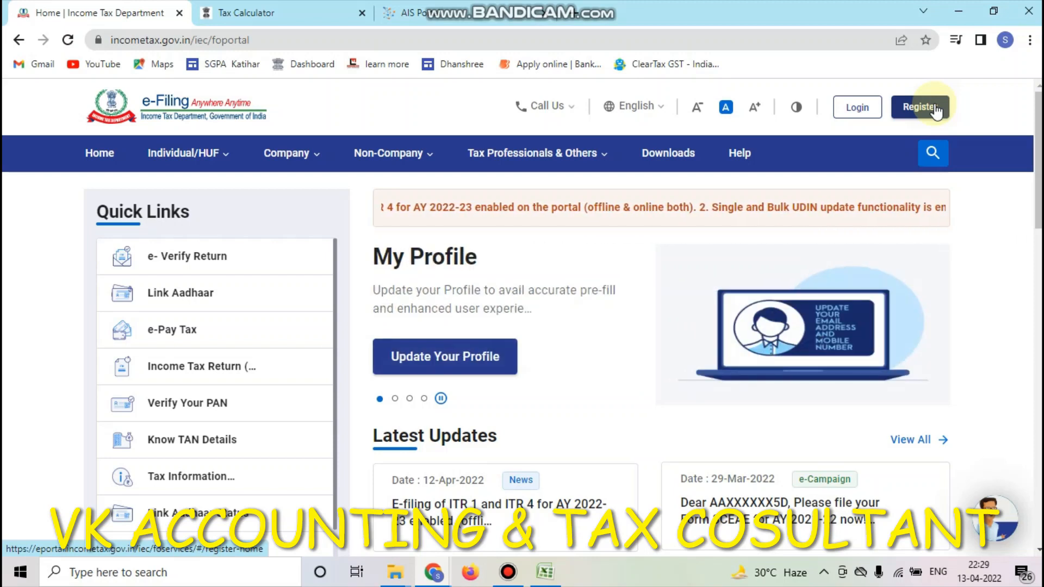
{"action": "left_click", "coordinate": [849, 109]}
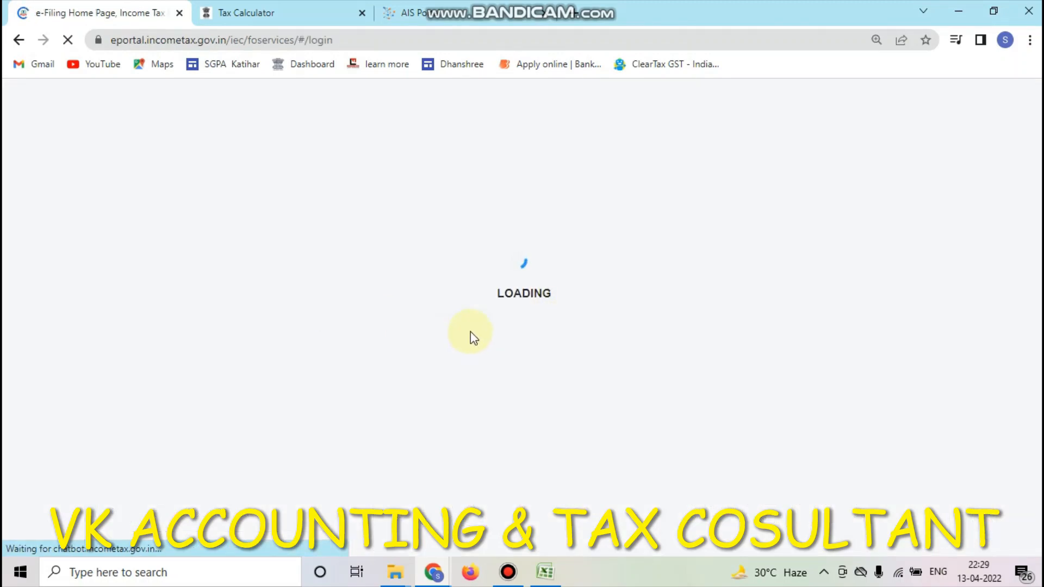
- Copy the PAN from the Excel computation and submit it as the User ID on the e-filing login page
{"action": "key", "text": "alt+Tab"}
{"action": "left_click", "coordinate": [182, 186]}
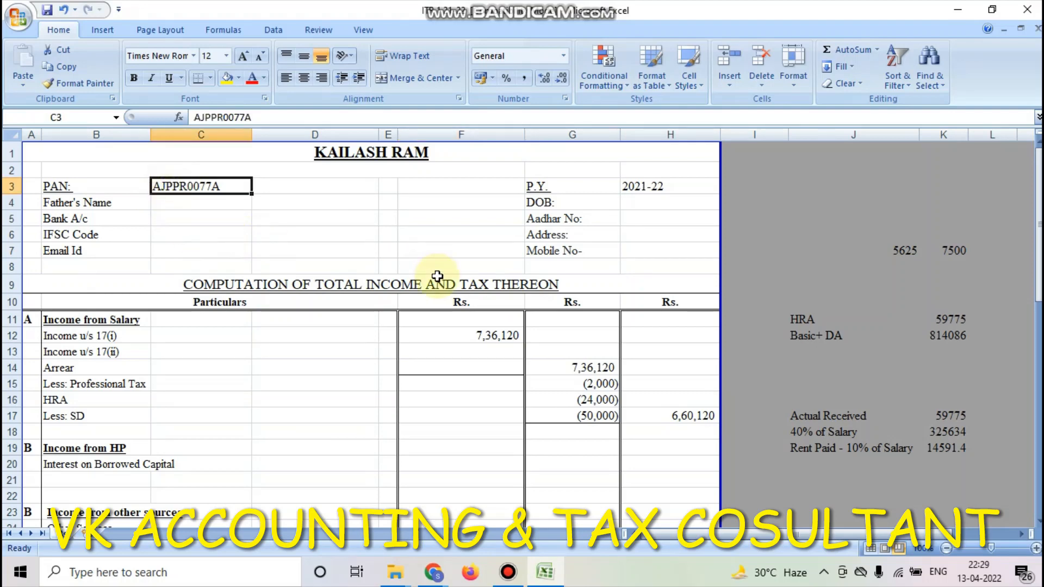
{"action": "key", "text": "ctrl+c"}
{"action": "key", "text": "alt+Tab"}
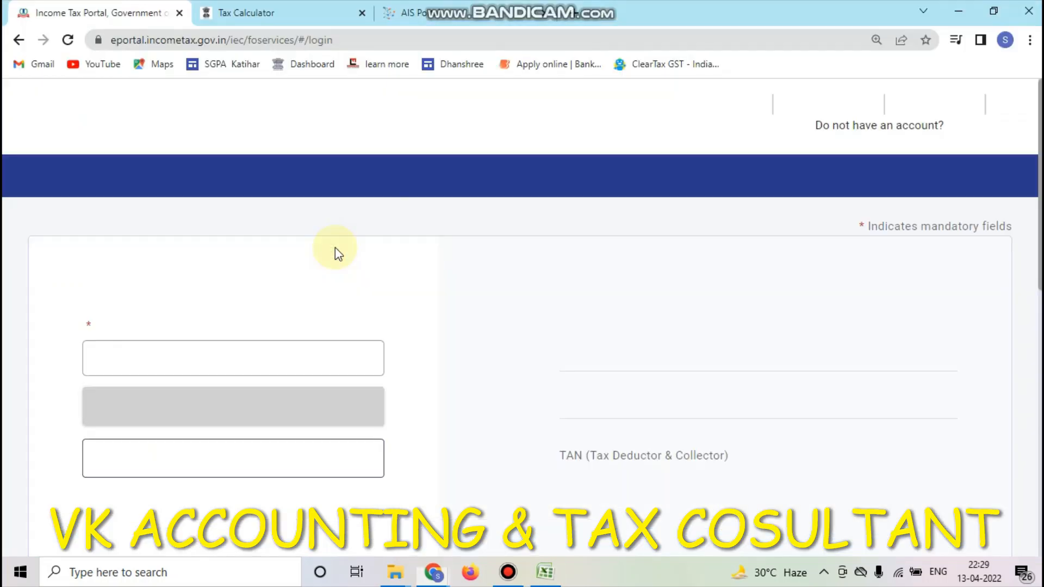
{"action": "left_click", "coordinate": [131, 387]}
{"action": "key", "text": "ctrl+v"}
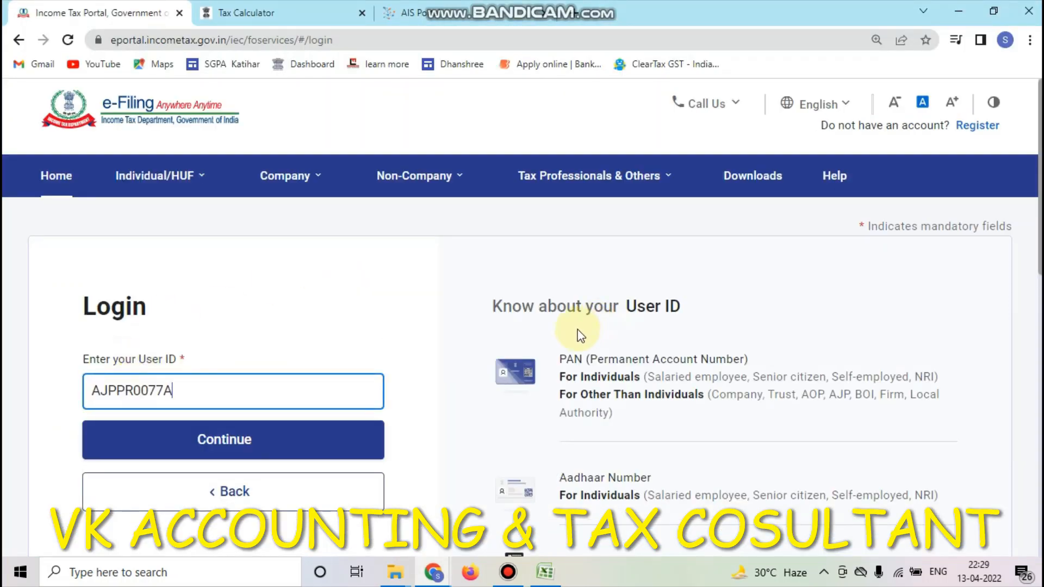
{"action": "left_click", "coordinate": [284, 442]}
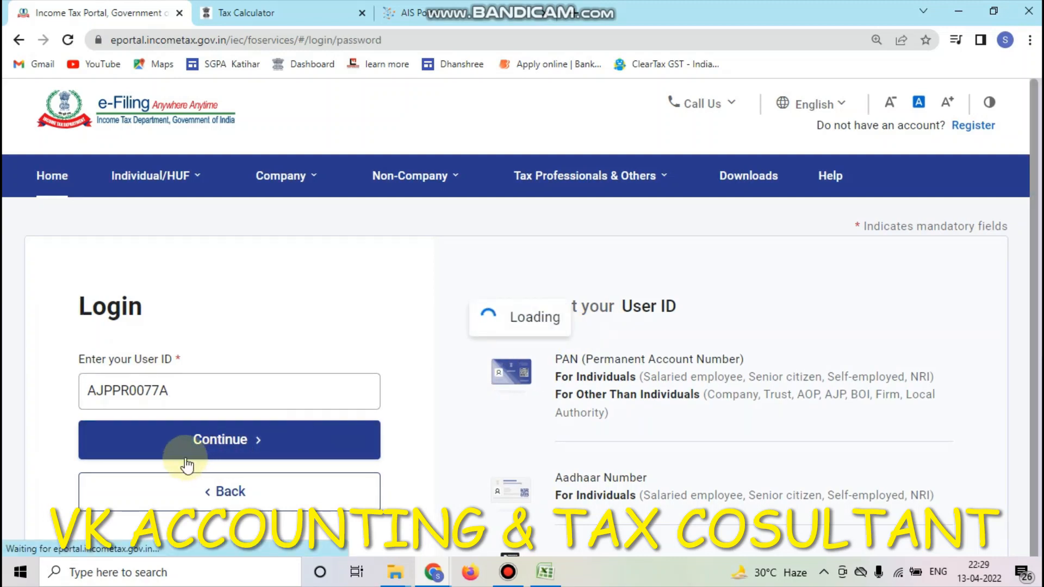
- Confirm the secure access message, enter the account password, log in and decline the browser's offer to update the saved password
{"action": "scroll", "coordinate": [314, 423], "scroll_direction": "down", "scroll_amount": 2}
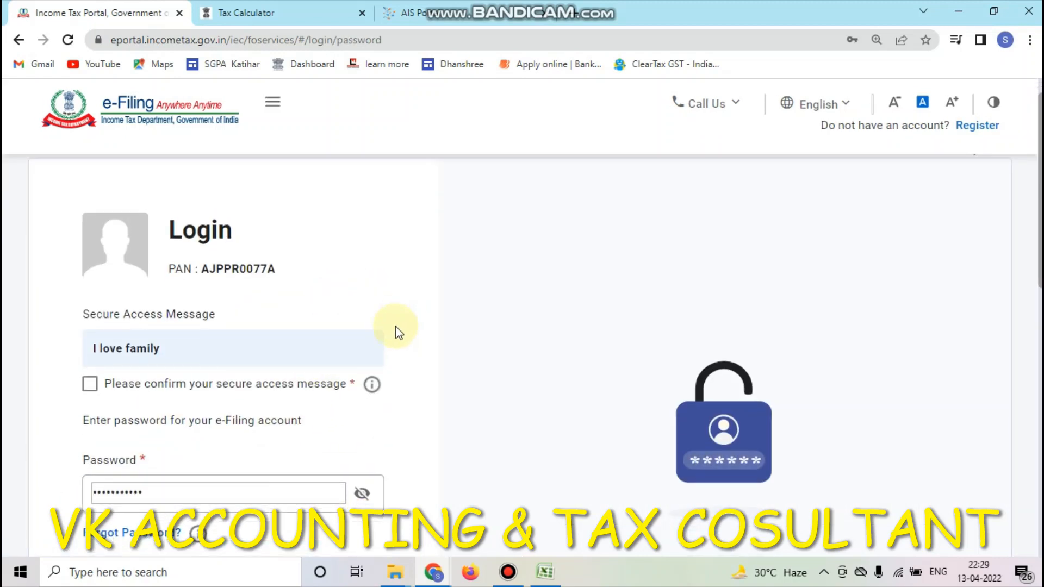
{"action": "scroll", "coordinate": [396, 326], "scroll_direction": "down", "scroll_amount": 1}
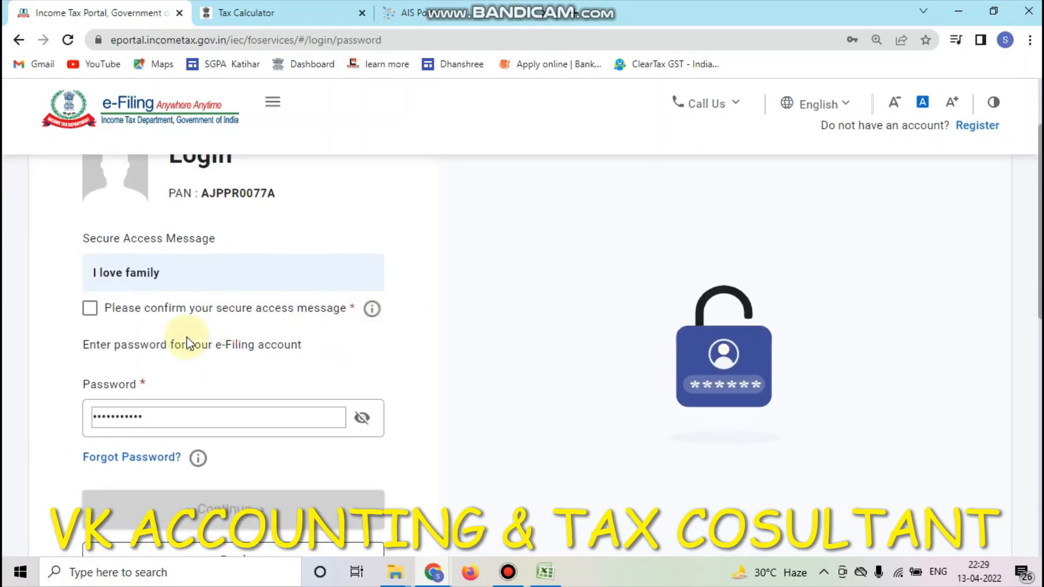
{"action": "left_click", "coordinate": [90, 311]}
{"action": "left_click", "coordinate": [187, 415]}
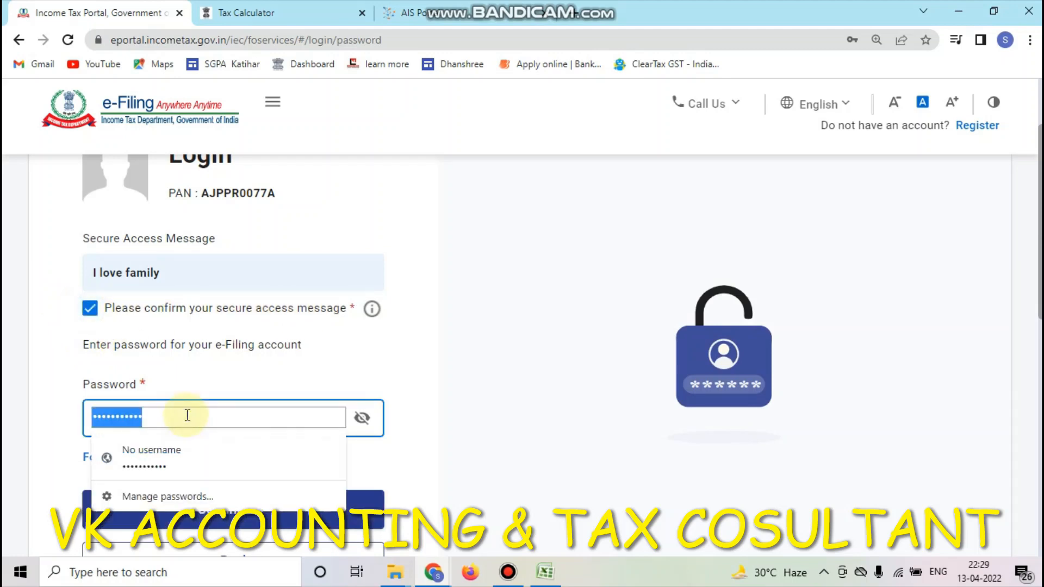
{"action": "left_click", "coordinate": [187, 415]}
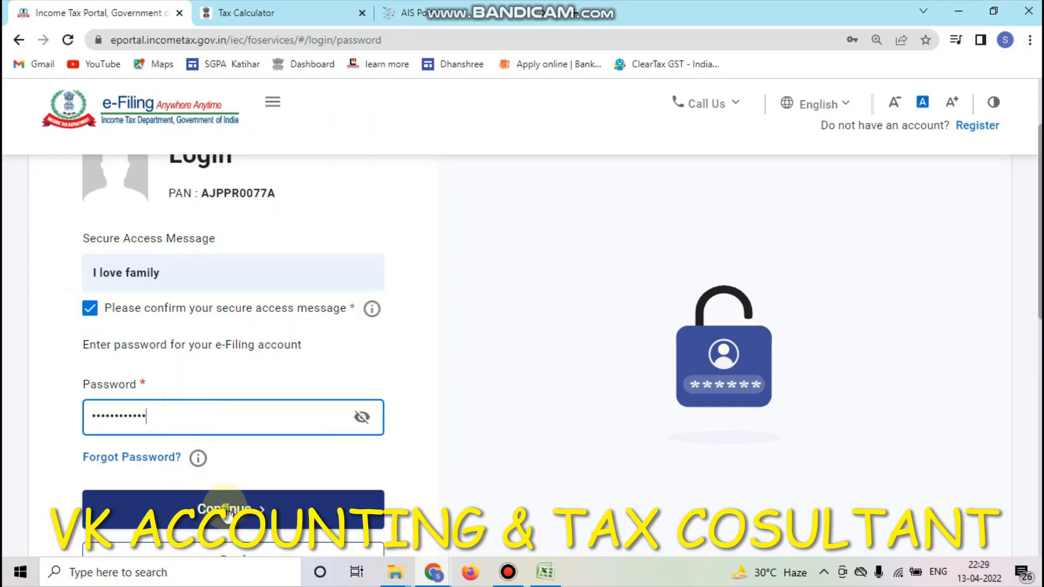
{"action": "left_click", "coordinate": [227, 512]}
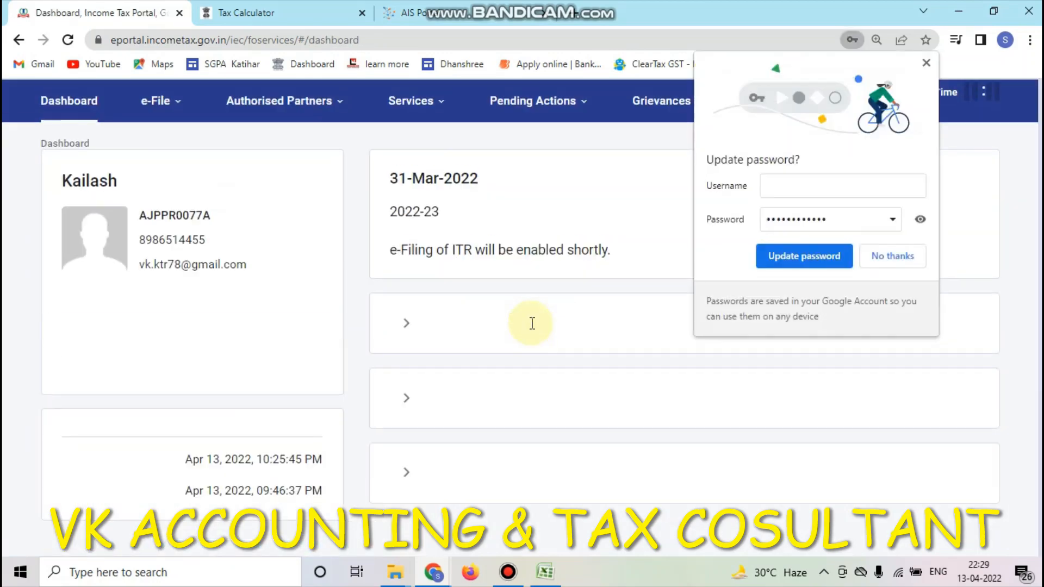
{"action": "left_click", "coordinate": [893, 256]}
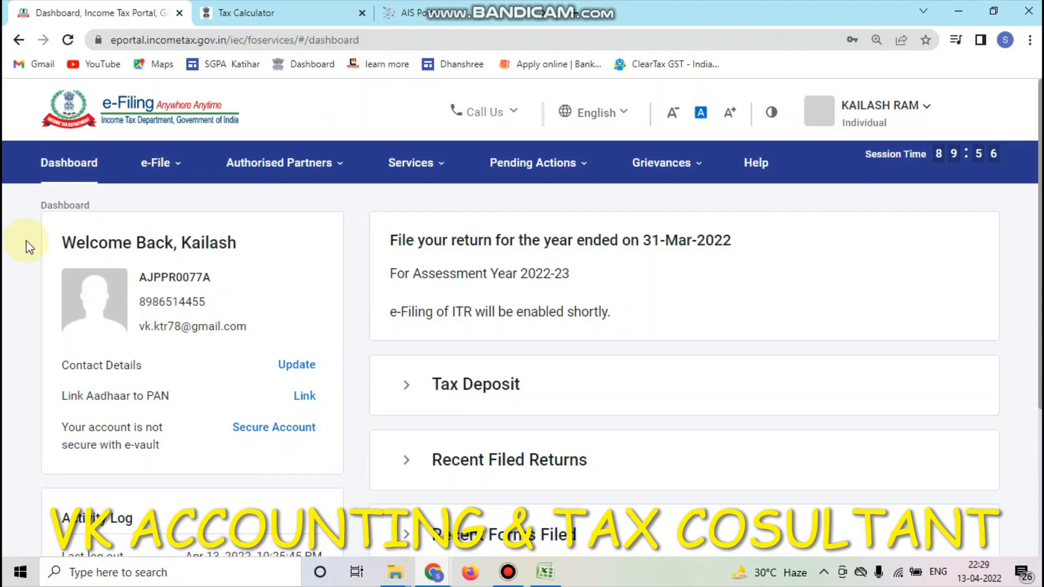
- Open the Annual Information Statement (AIS) service and proceed to the Compliance Portal
{"action": "left_click", "coordinate": [159, 163]}
{"action": "left_click", "coordinate": [400, 165]}
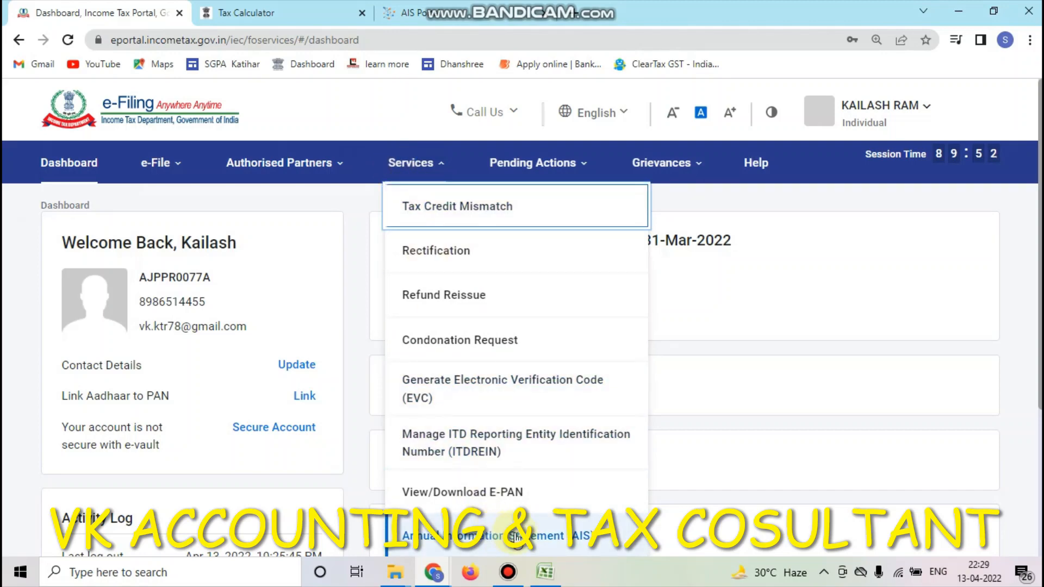
{"action": "left_click", "coordinate": [155, 163]}
{"action": "left_click", "coordinate": [428, 164]}
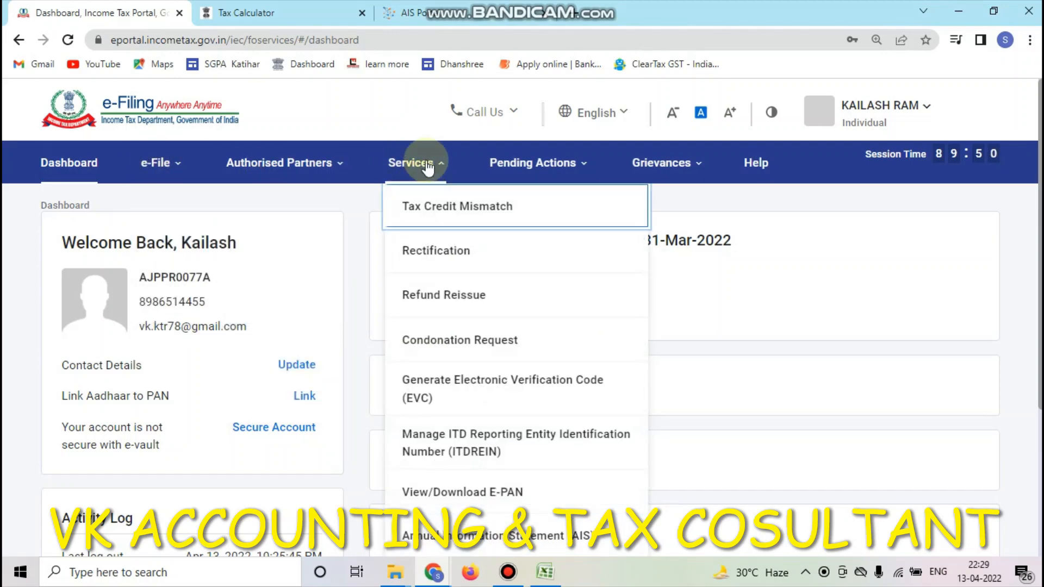
{"action": "left_click", "coordinate": [494, 538]}
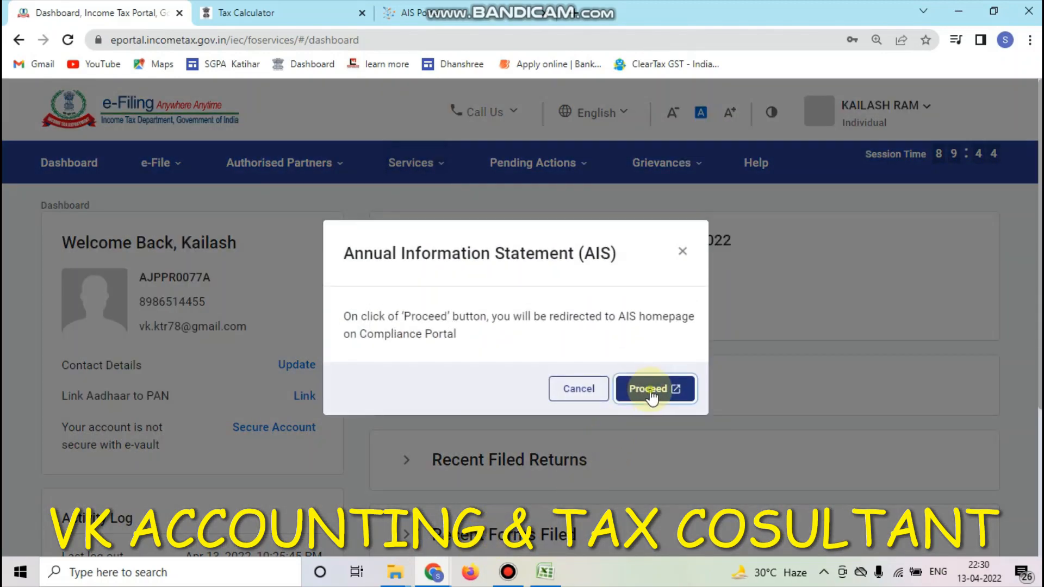
{"action": "left_click", "coordinate": [651, 395]}
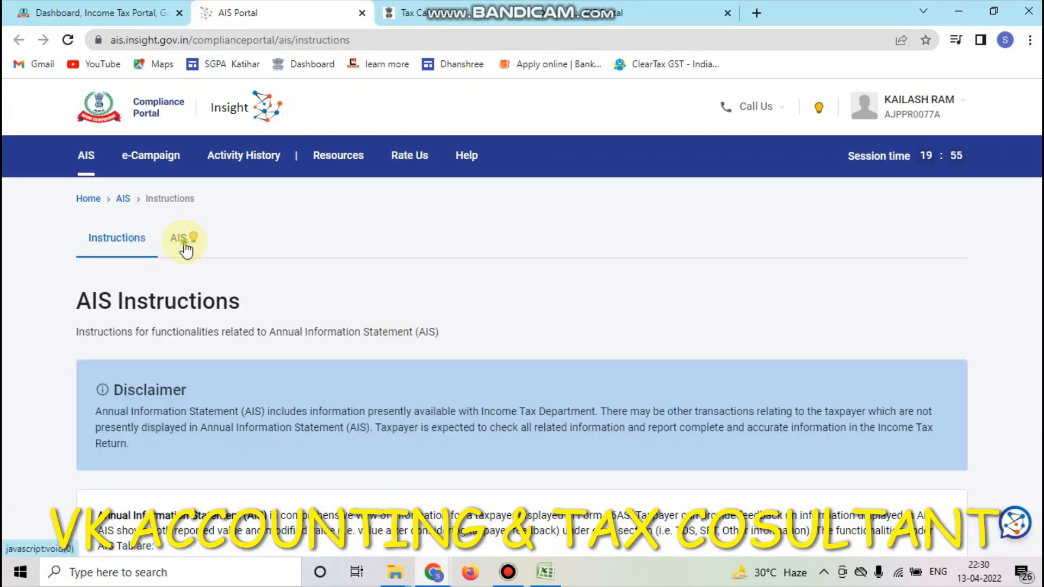
- Open the Taxpayer Information Summary for F.Y. 2021-22 and compare its salary value with the Excel income computation
{"action": "left_click", "coordinate": [184, 245]}
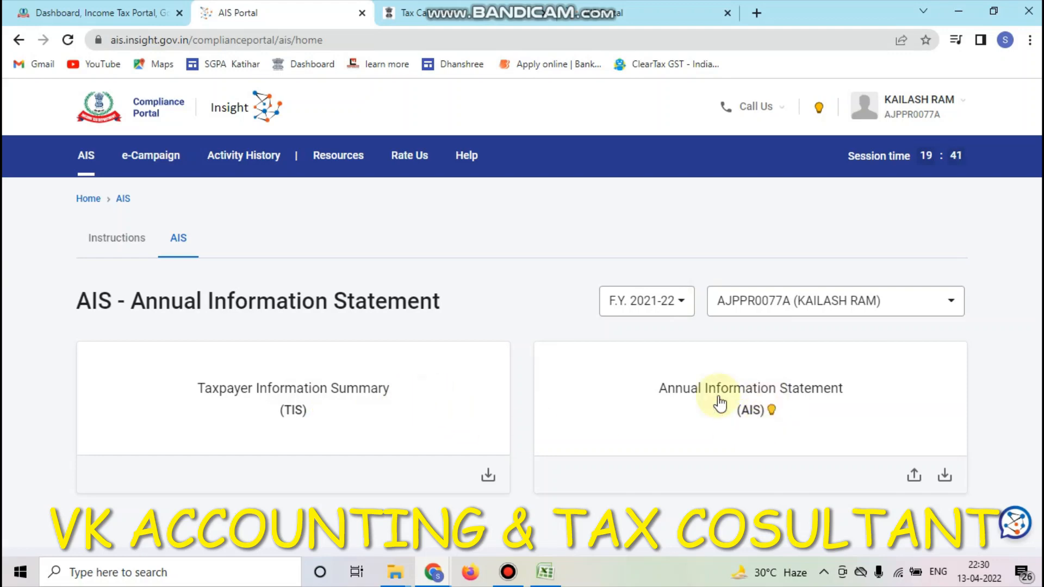
{"action": "left_click", "coordinate": [435, 385]}
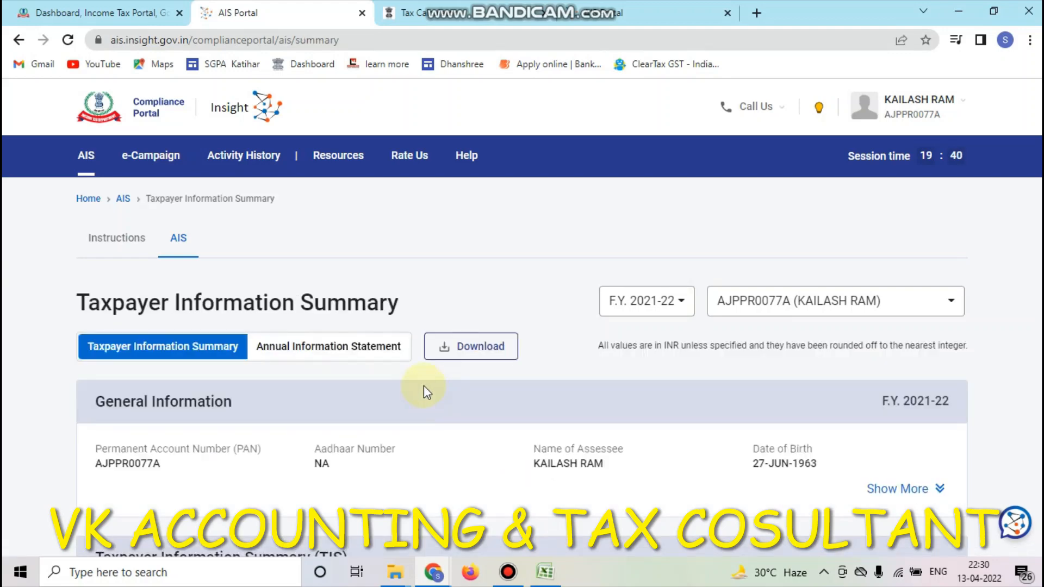
{"action": "scroll", "coordinate": [432, 403], "scroll_direction": "down", "scroll_amount": 5}
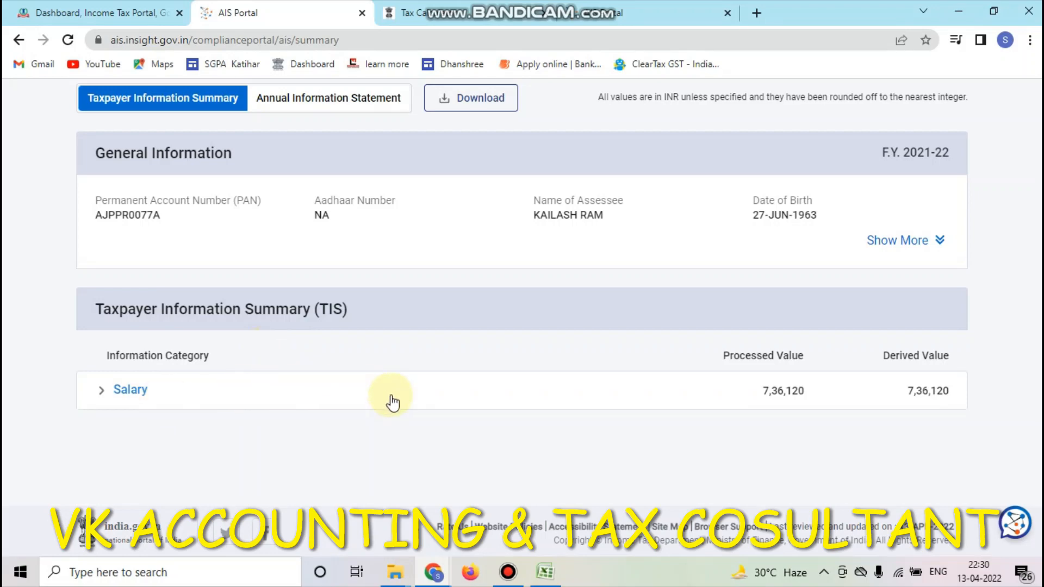
{"action": "scroll", "coordinate": [392, 402], "scroll_direction": "up", "scroll_amount": 2}
{"action": "scroll", "coordinate": [415, 380], "scroll_direction": "down", "scroll_amount": 1}
{"action": "scroll", "coordinate": [206, 136], "scroll_direction": "down", "scroll_amount": 1}
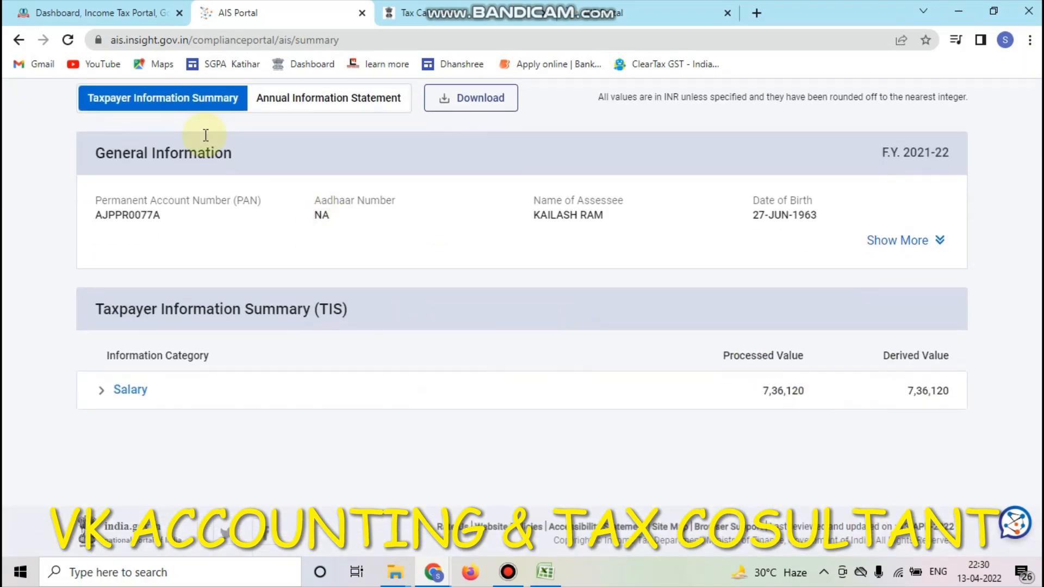
{"action": "key", "text": "alt+Tab"}
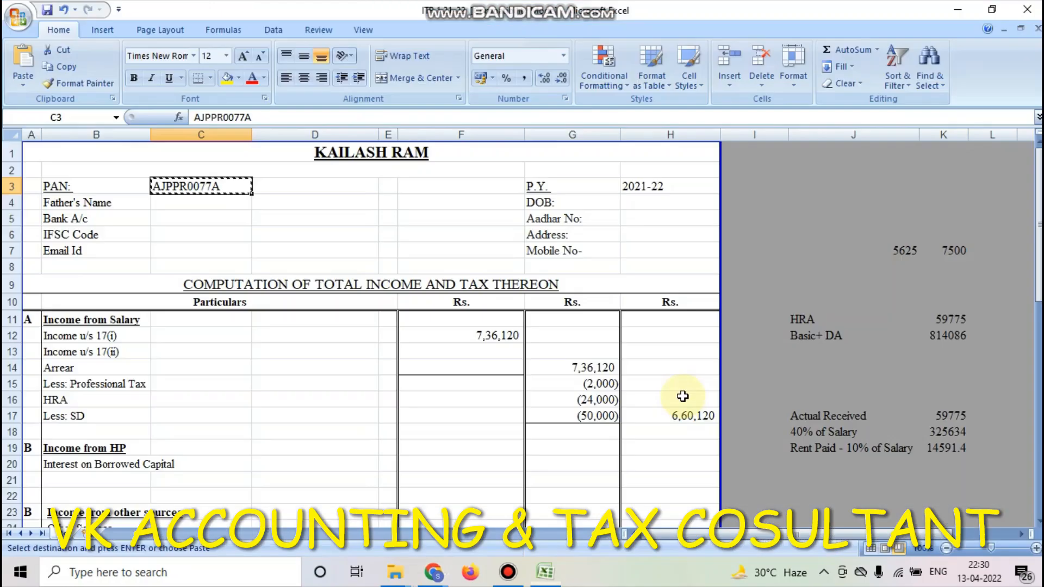
{"action": "key", "text": "alt+Tab"}
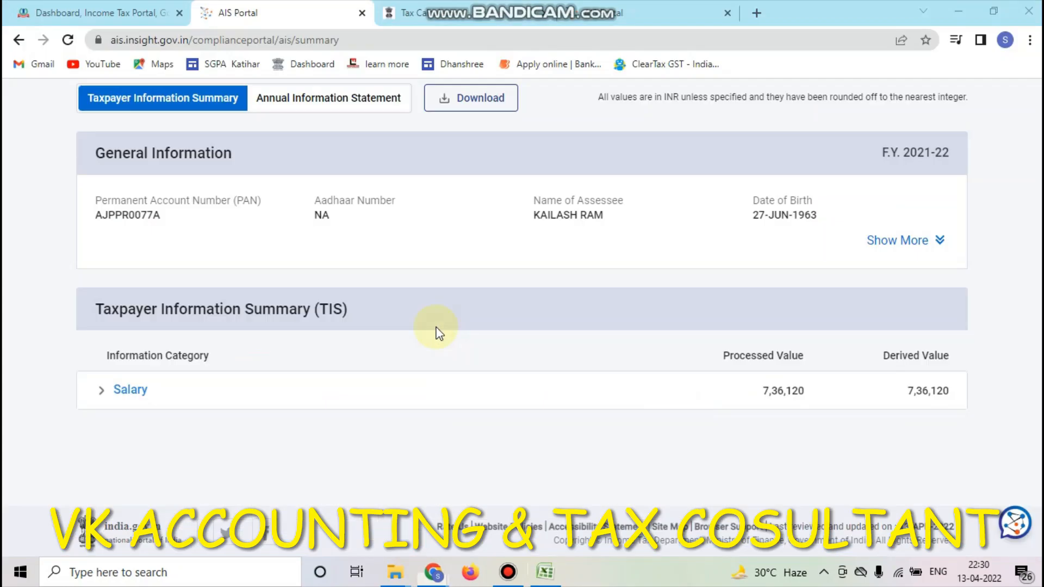
{"action": "scroll", "coordinate": [498, 381], "scroll_direction": "up", "scroll_amount": 4}
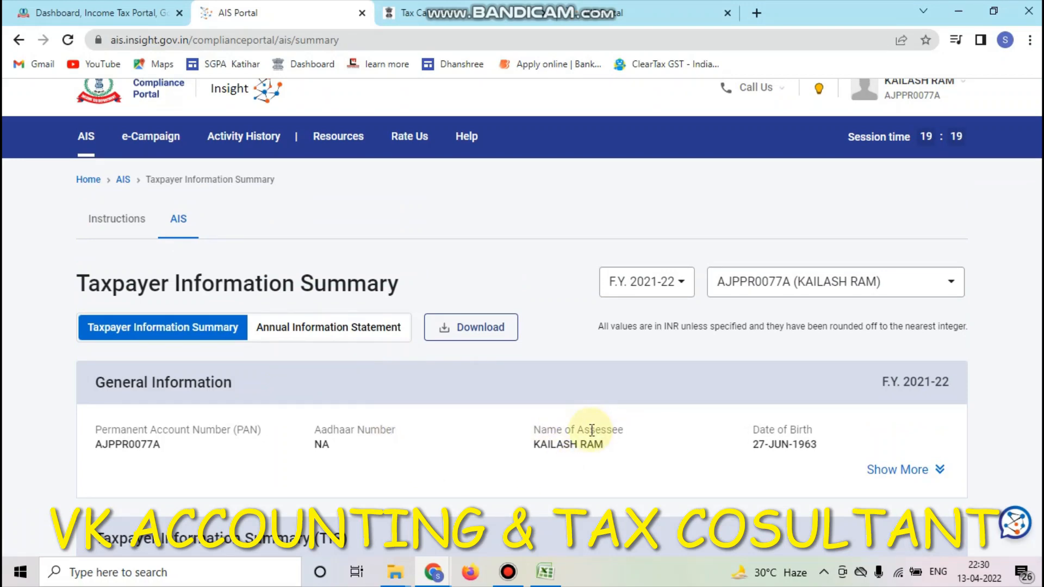
- Return from the AIS Portal to the e-Filing dashboard and open the File Income Tax Return form
{"action": "left_click", "coordinate": [109, 13]}
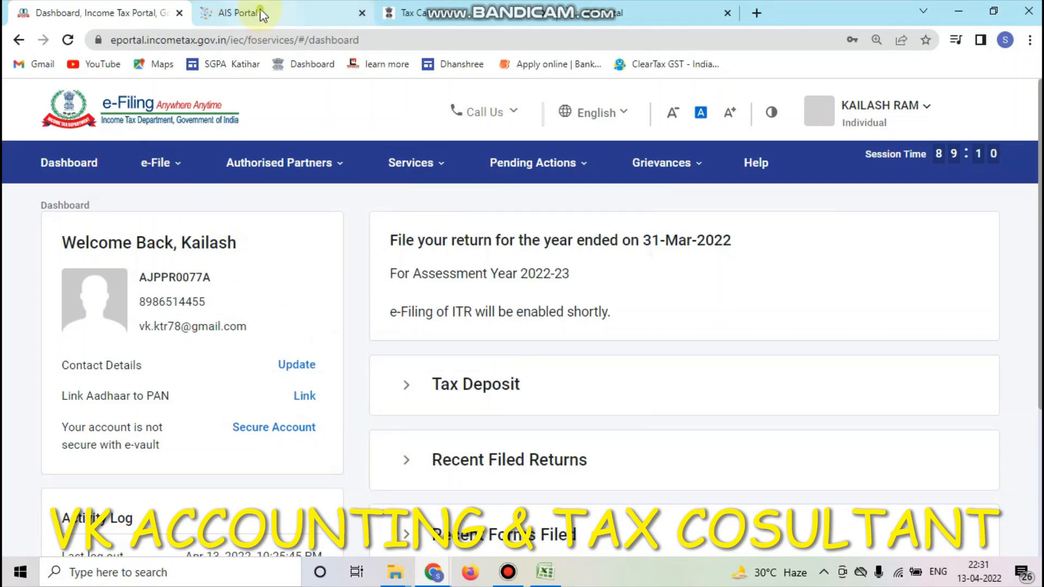
{"action": "left_click", "coordinate": [234, 13]}
{"action": "scroll", "coordinate": [620, 351], "scroll_direction": "down", "scroll_amount": 4}
{"action": "scroll", "coordinate": [615, 350], "scroll_direction": "up", "scroll_amount": 4}
{"action": "left_click", "coordinate": [128, 13]}
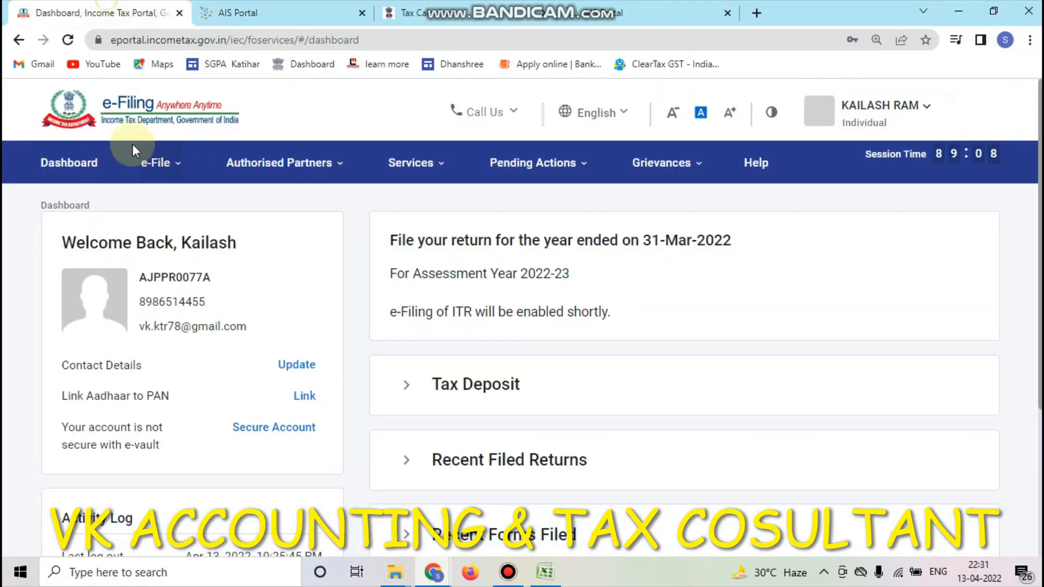
{"action": "mouse_move", "coordinate": [159, 163]}
{"action": "mouse_move", "coordinate": [186, 211]}
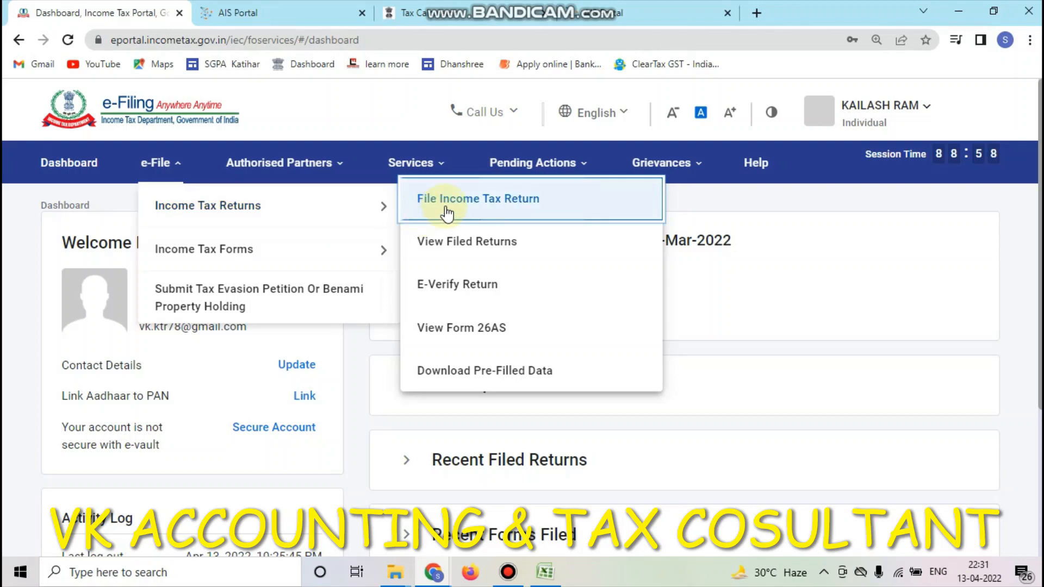
{"action": "left_click", "coordinate": [521, 207]}
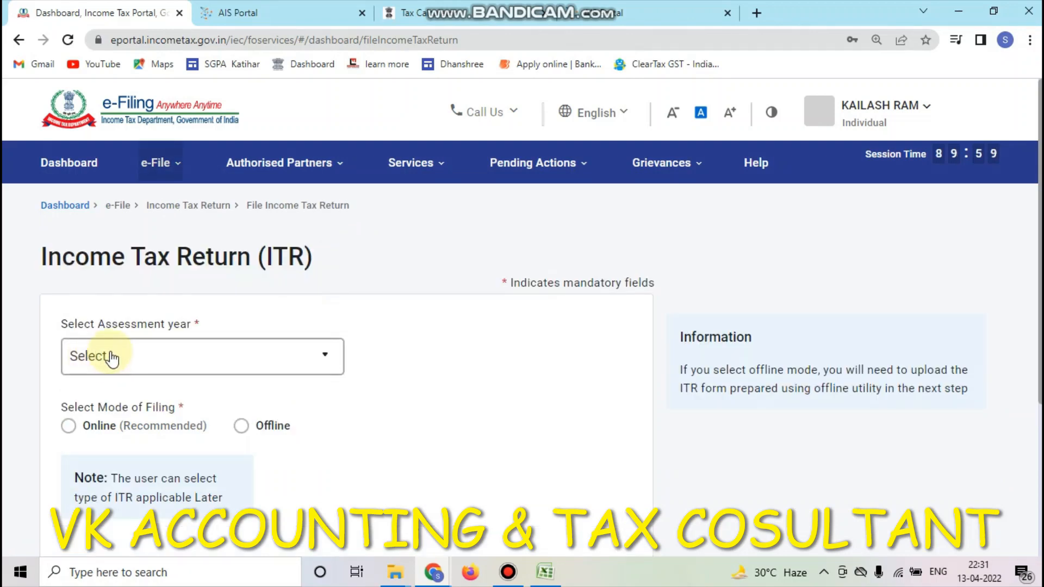
- Set the assessment year to 2022-23 (Current A.Y.) for the income tax return
{"action": "left_click", "coordinate": [297, 365]}
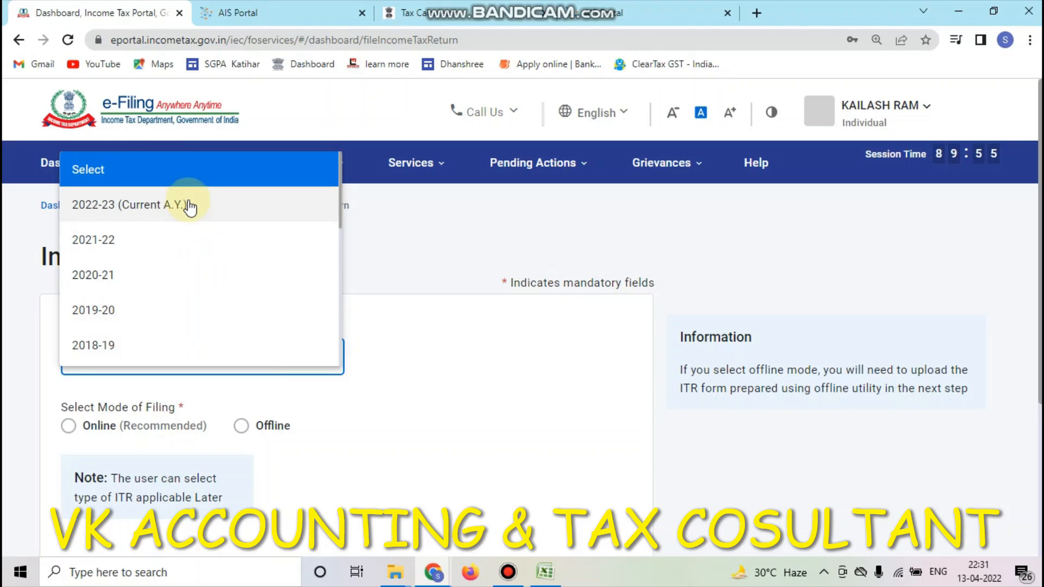
{"action": "left_click", "coordinate": [191, 208]}
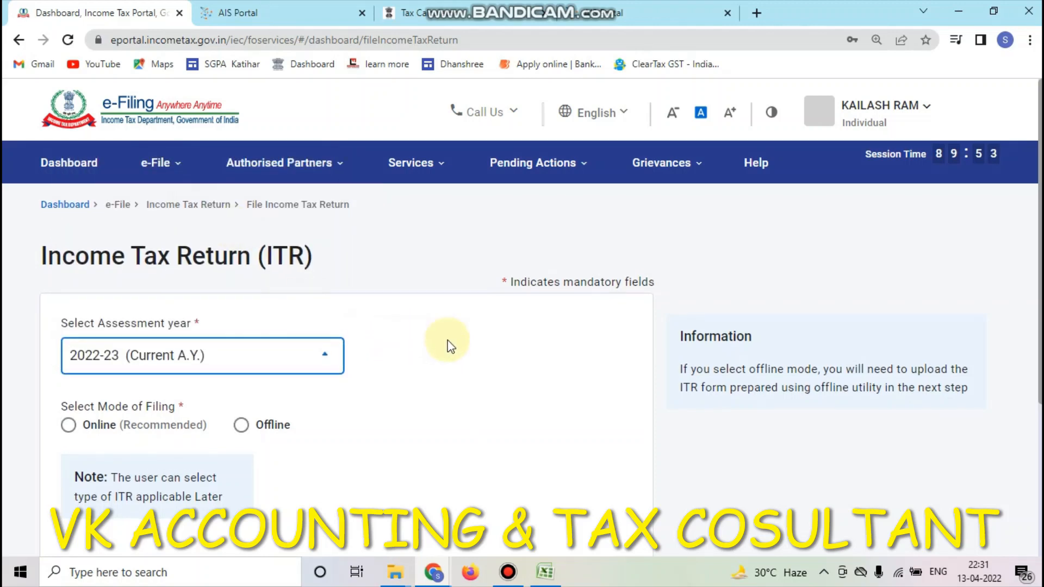
{"action": "scroll", "coordinate": [450, 345], "scroll_direction": "down", "scroll_amount": 4}
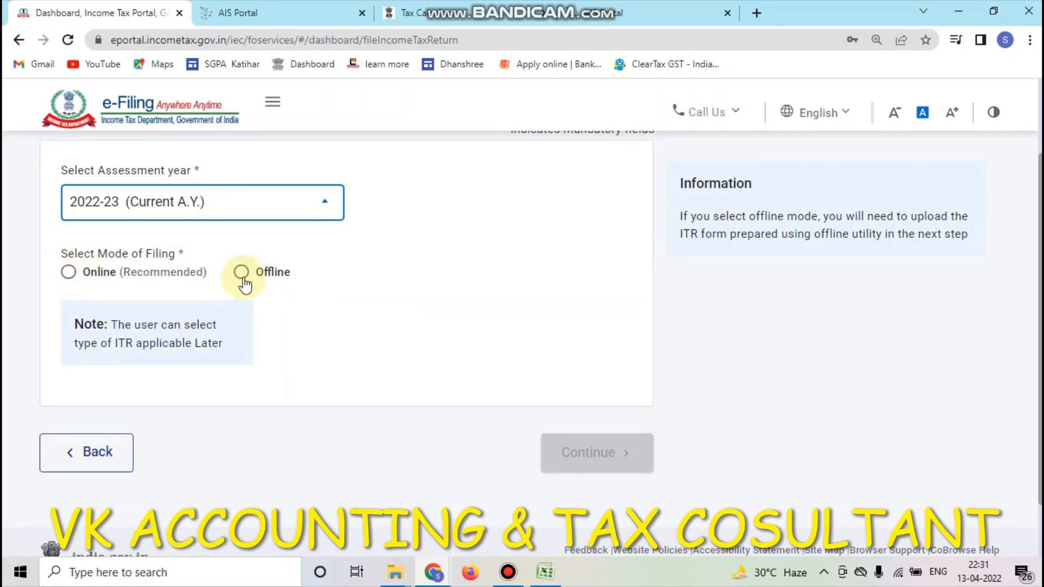
{"action": "key", "text": "super+d"}
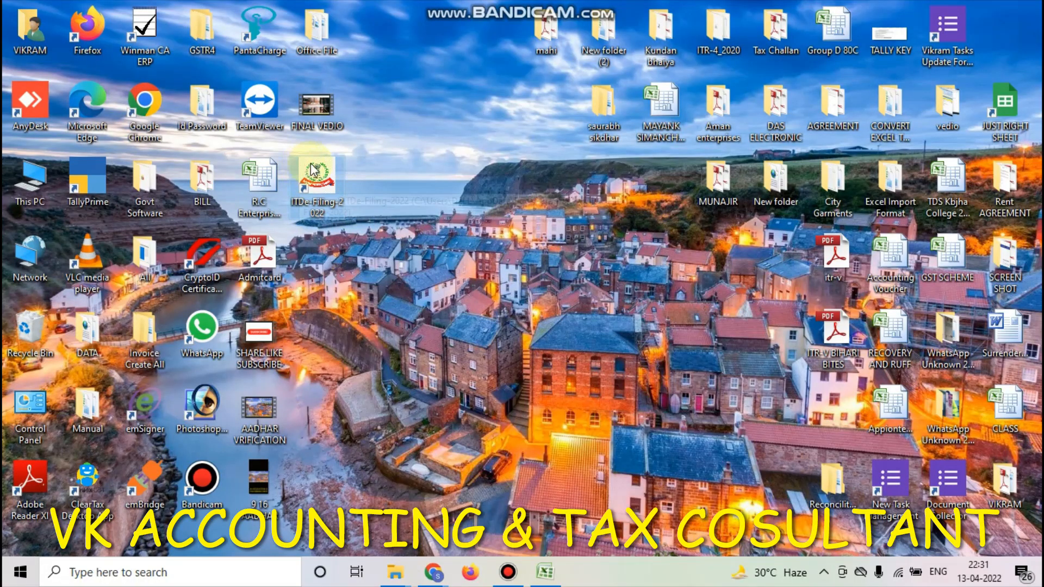
{"action": "key", "text": "F5"}
{"action": "key", "text": "super+d"}
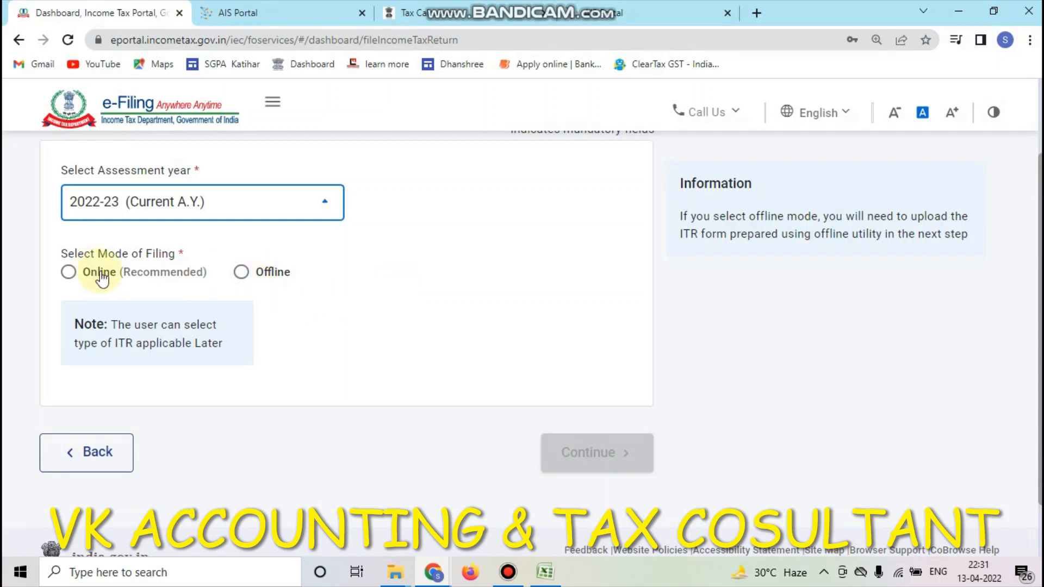
- Choose the Online mode of filing, continue and resume the saved ITR-1 draft for A.Y. 2022-23
{"action": "left_click", "coordinate": [242, 271]}
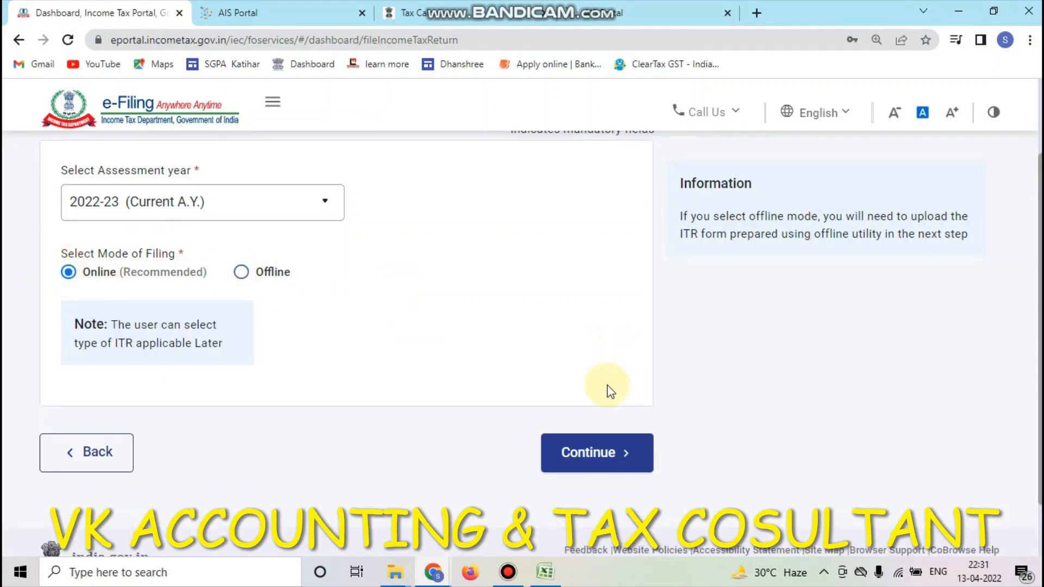
{"action": "left_click", "coordinate": [595, 451]}
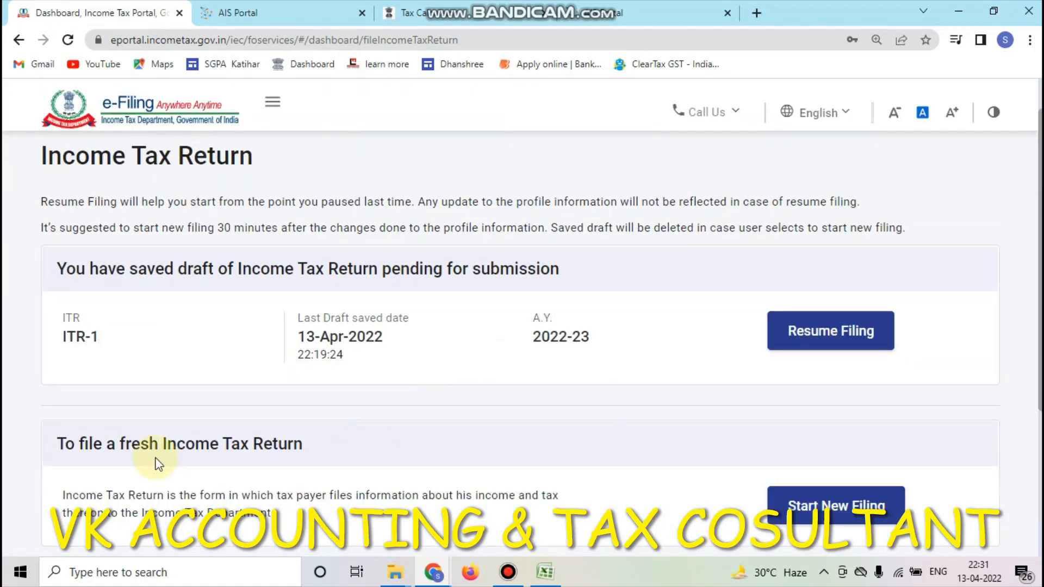
{"action": "scroll", "coordinate": [544, 430], "scroll_direction": "down", "scroll_amount": 1}
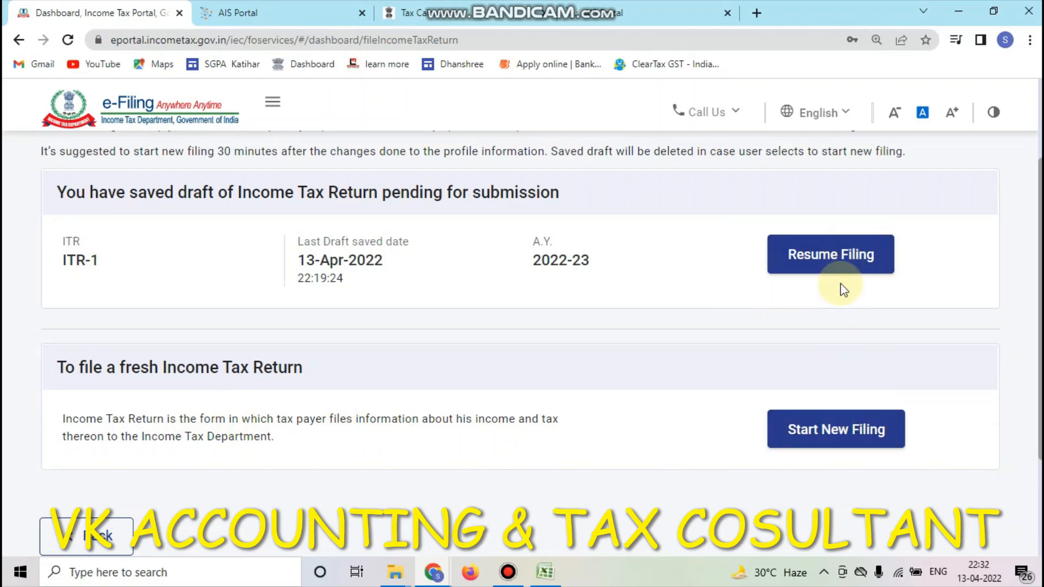
{"action": "left_click", "coordinate": [827, 256]}
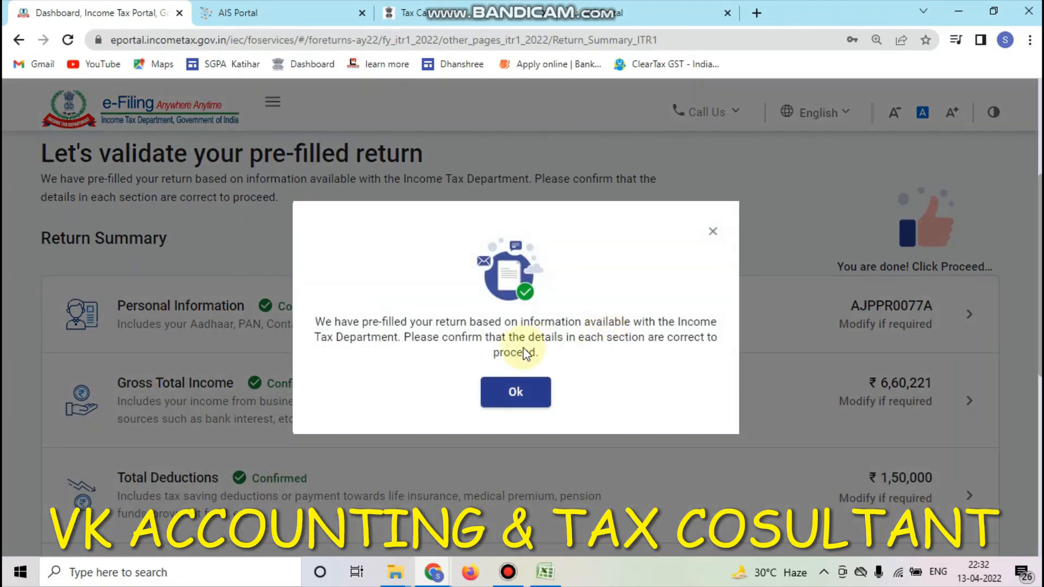
- Dismiss the pre-filled return notice and review the income, deductions, tax paid and tax liability sections of the return summary
{"action": "left_click", "coordinate": [518, 389]}
{"action": "scroll", "coordinate": [587, 380], "scroll_direction": "down", "scroll_amount": 10}
{"action": "scroll", "coordinate": [587, 381], "scroll_direction": "up", "scroll_amount": 10}
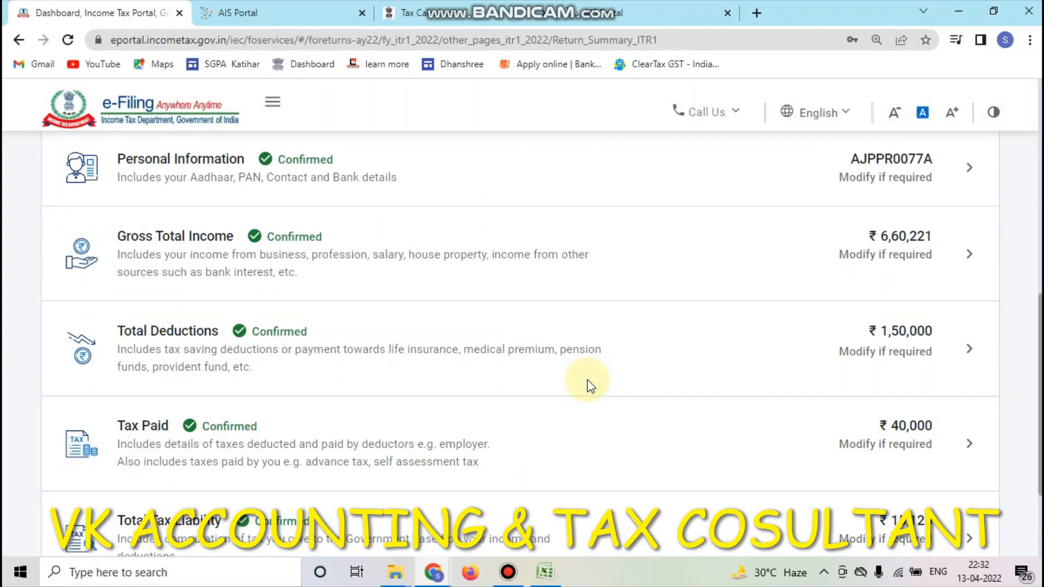
- Look over the return summary's sections and open the Personal Information section
{"action": "scroll", "coordinate": [588, 386], "scroll_direction": "up", "scroll_amount": 3}
{"action": "scroll", "coordinate": [420, 443], "scroll_direction": "down", "scroll_amount": 3}
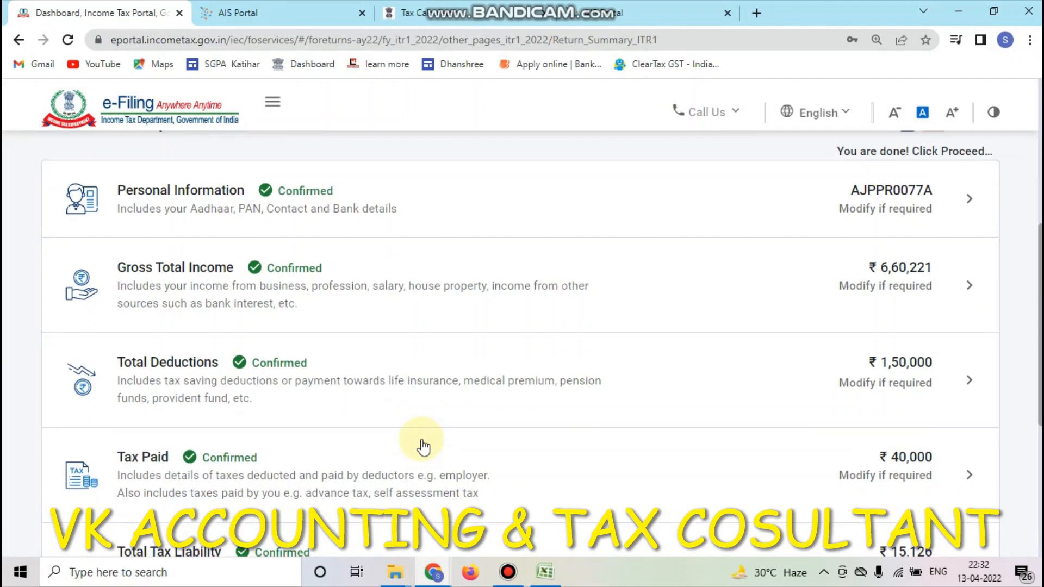
{"action": "scroll", "coordinate": [534, 424], "scroll_direction": "up", "scroll_amount": 2}
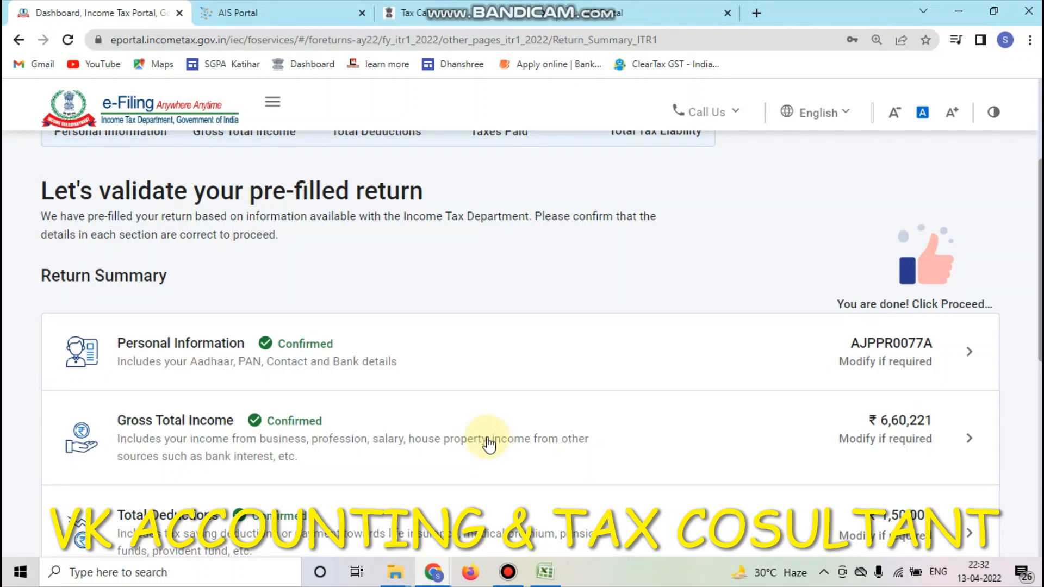
{"action": "scroll", "coordinate": [378, 420], "scroll_direction": "down", "scroll_amount": 3}
{"action": "scroll", "coordinate": [390, 416], "scroll_direction": "down", "scroll_amount": 3}
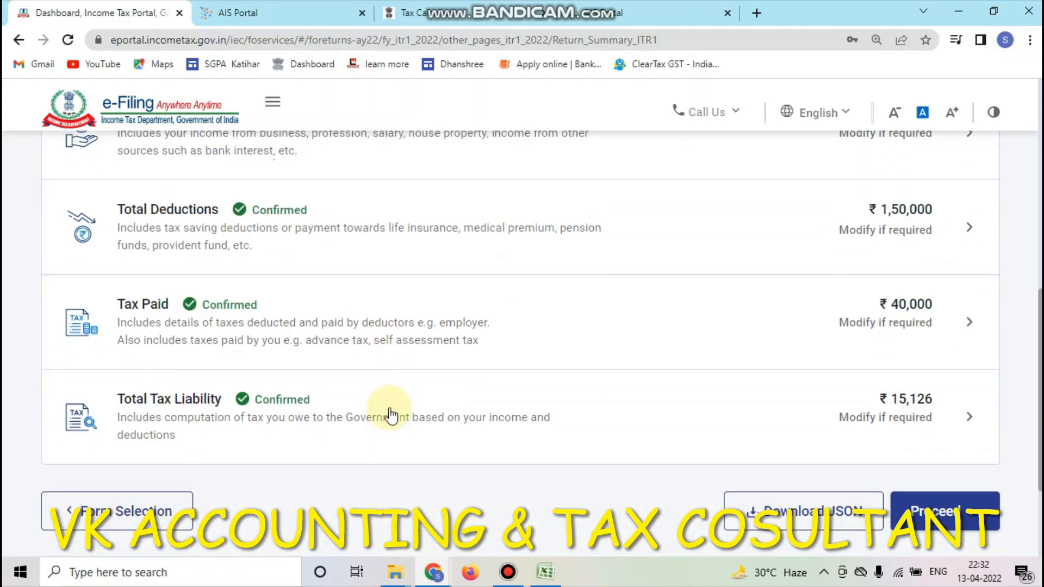
{"action": "scroll", "coordinate": [391, 416], "scroll_direction": "up", "scroll_amount": 5}
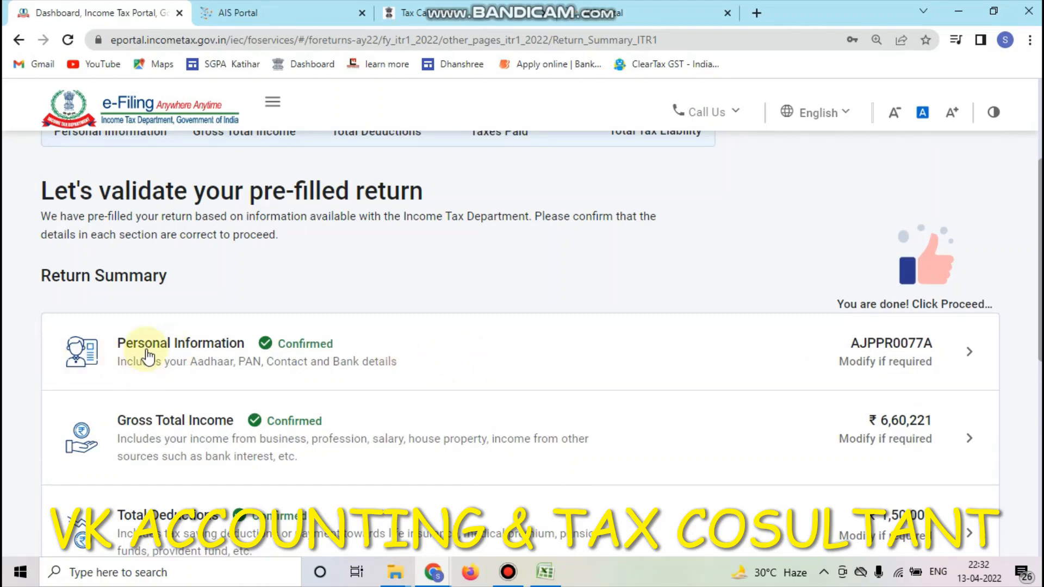
{"action": "left_click", "coordinate": [500, 361]}
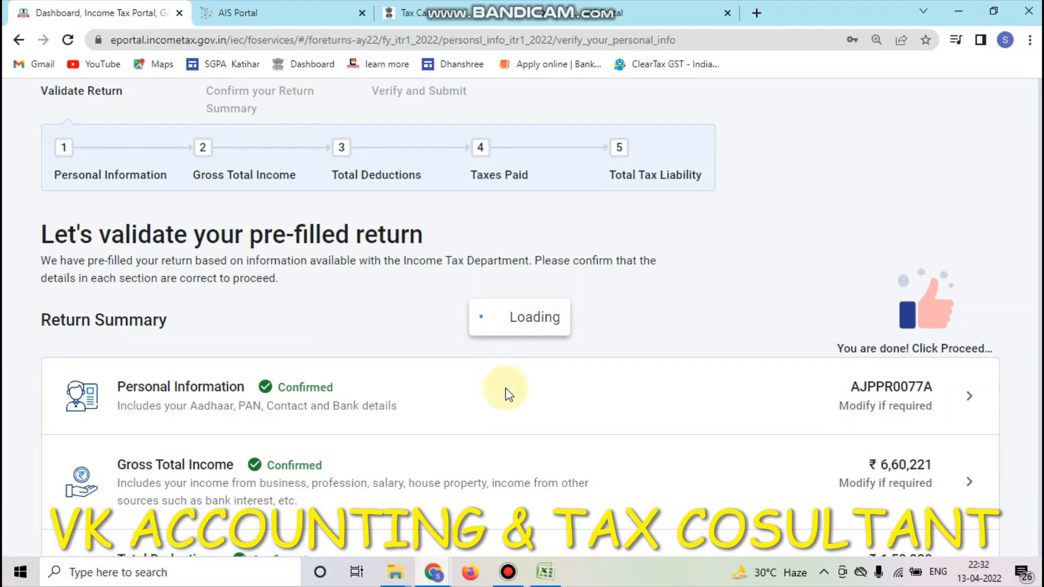
- Review the taxpayer's profile and contact details in the Personal Information section
{"action": "scroll", "coordinate": [433, 357], "scroll_direction": "down", "scroll_amount": 3}
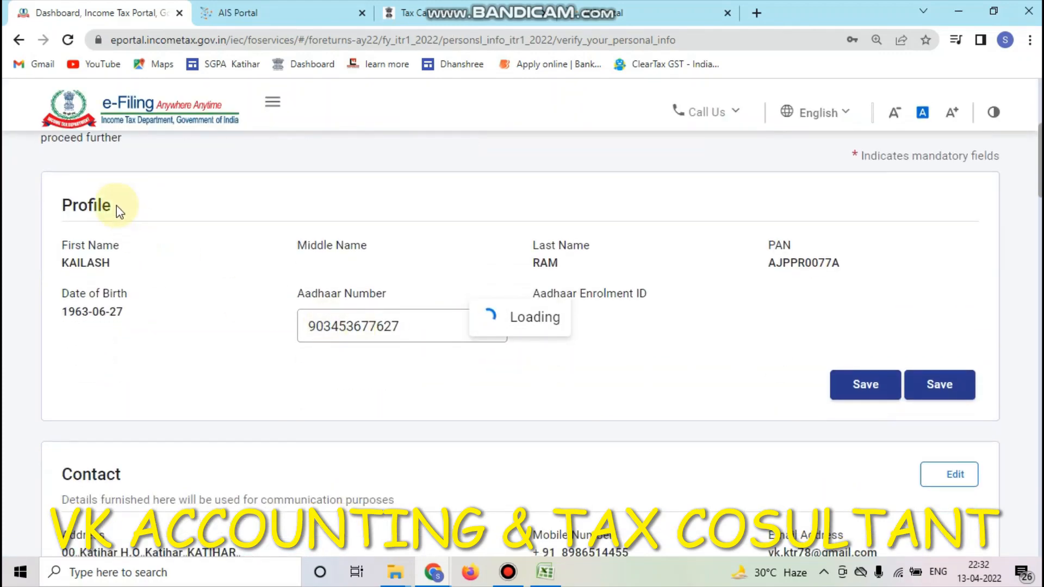
{"action": "scroll", "coordinate": [397, 309], "scroll_direction": "up", "scroll_amount": 3}
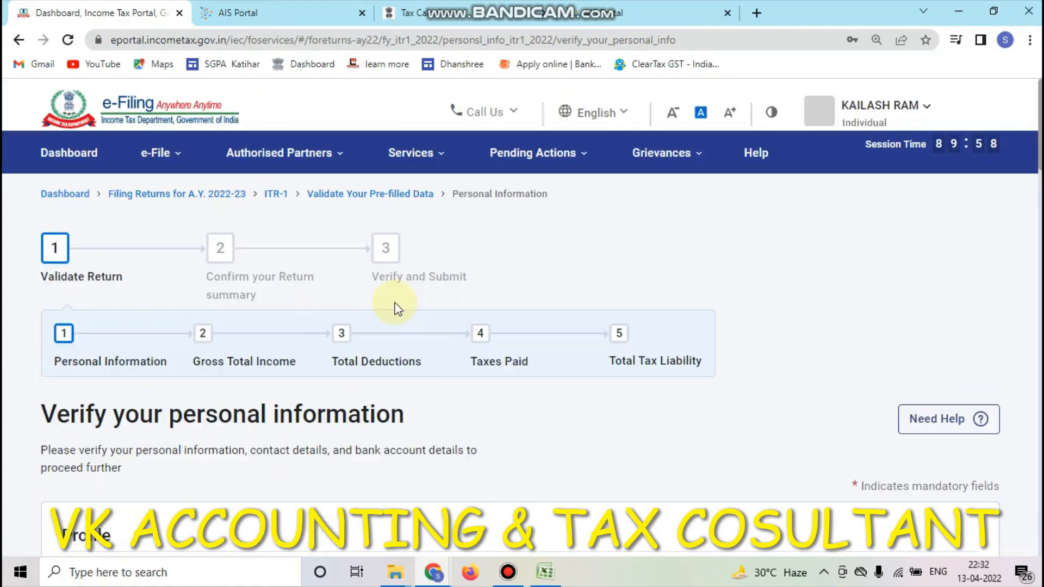
{"action": "scroll", "coordinate": [435, 398], "scroll_direction": "down", "scroll_amount": 5}
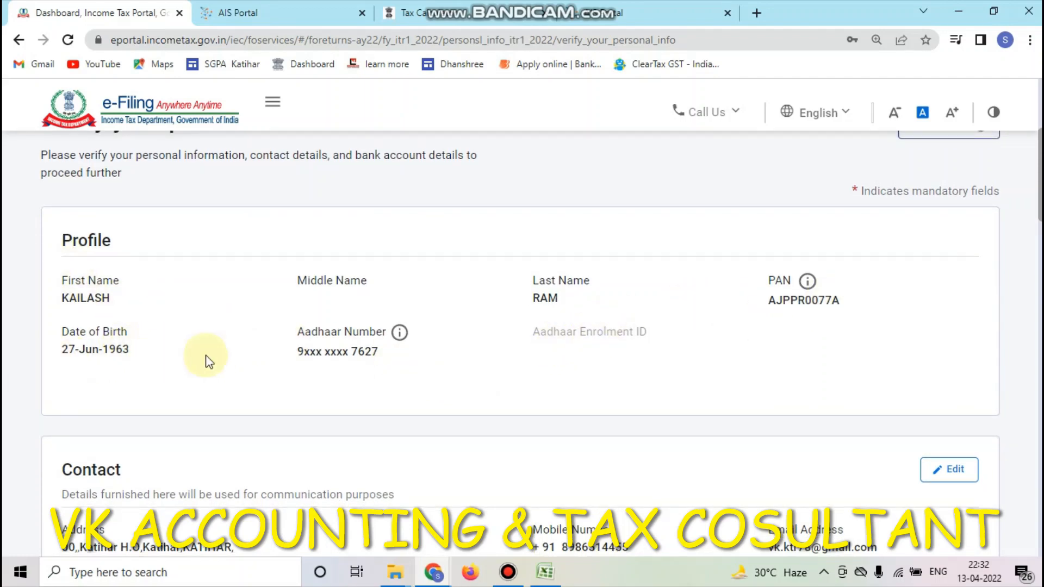
{"action": "scroll", "coordinate": [566, 346], "scroll_direction": "down", "scroll_amount": 5}
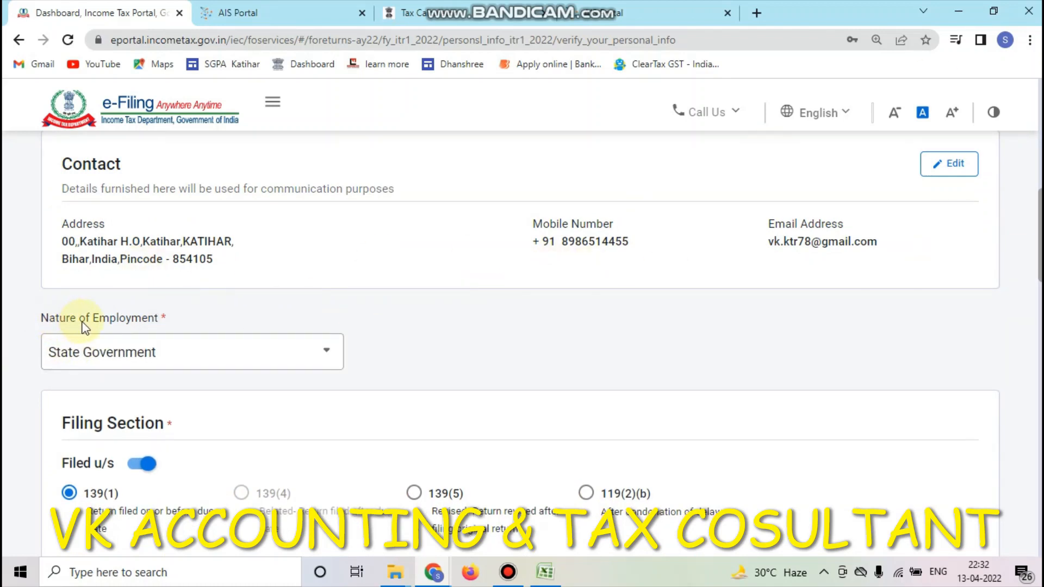
- Check the available Nature of Employment options and keep State Government selected
{"action": "left_click", "coordinate": [284, 352]}
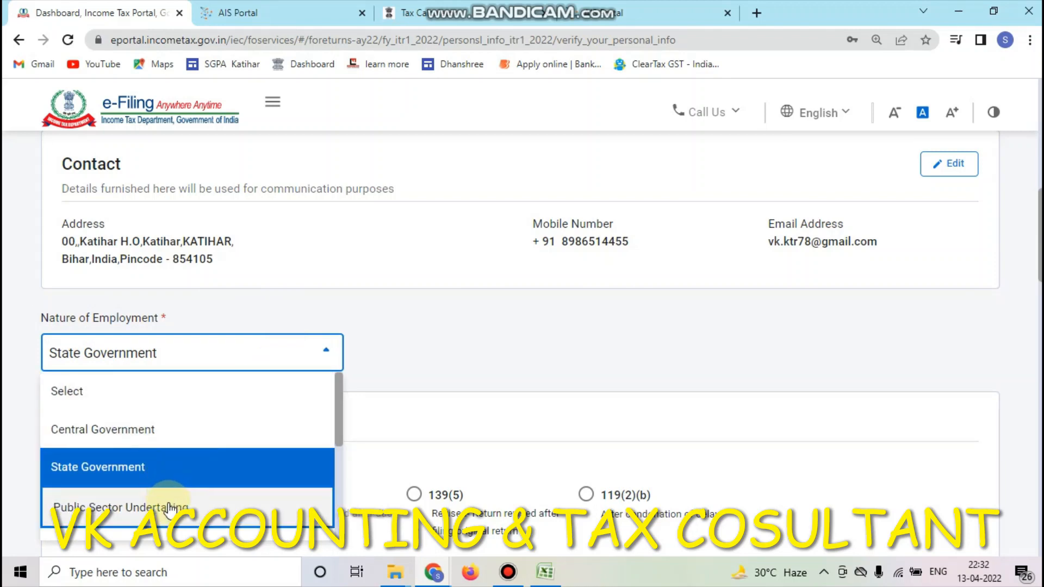
{"action": "scroll", "coordinate": [181, 522], "scroll_direction": "down", "scroll_amount": 2}
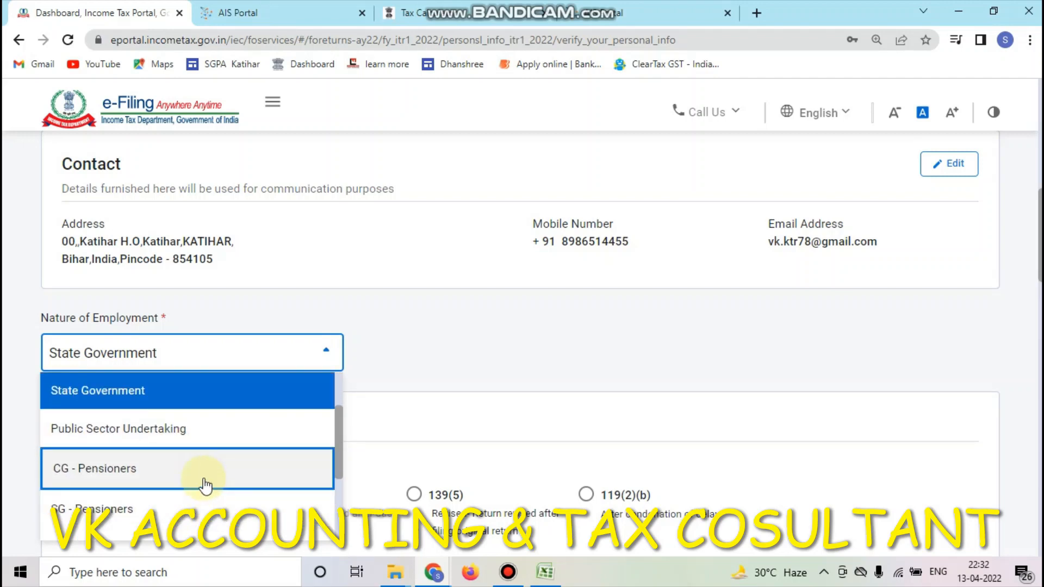
{"action": "scroll", "coordinate": [205, 485], "scroll_direction": "down", "scroll_amount": 2}
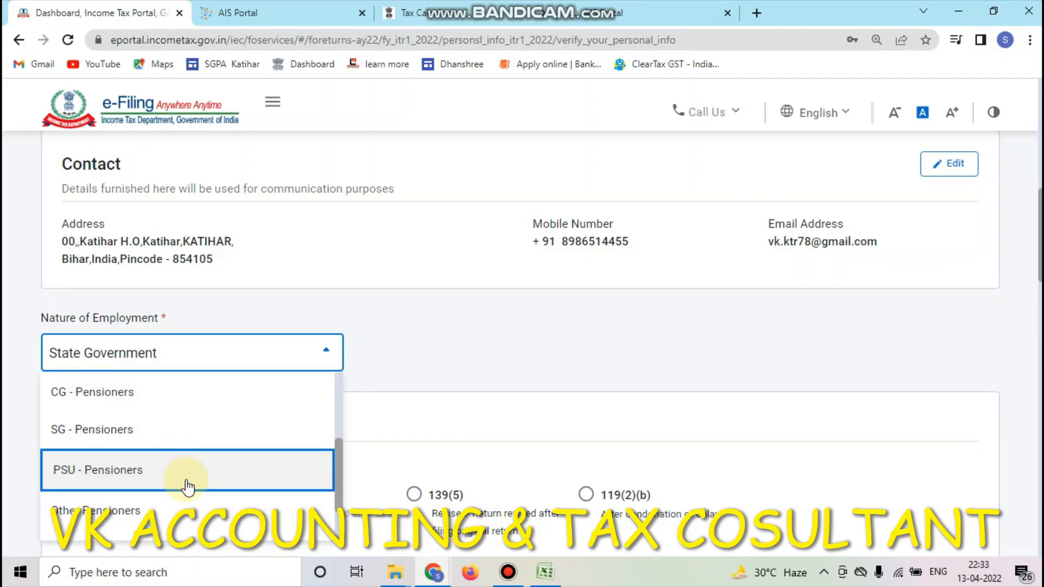
{"action": "scroll", "coordinate": [163, 498], "scroll_direction": "down", "scroll_amount": 2}
{"action": "scroll", "coordinate": [216, 490], "scroll_direction": "down", "scroll_amount": 2}
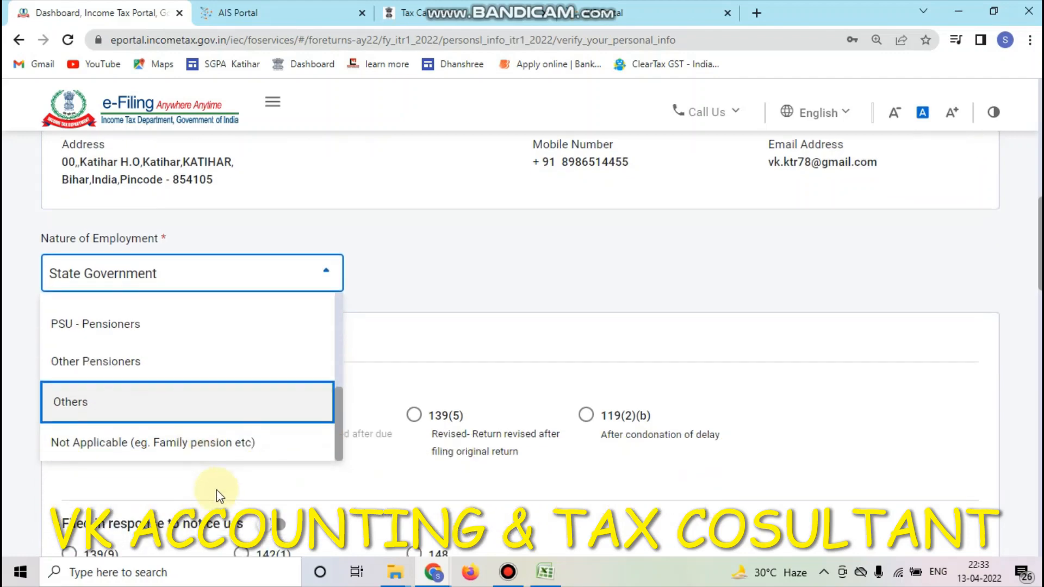
{"action": "scroll", "coordinate": [310, 413], "scroll_direction": "up", "scroll_amount": 1}
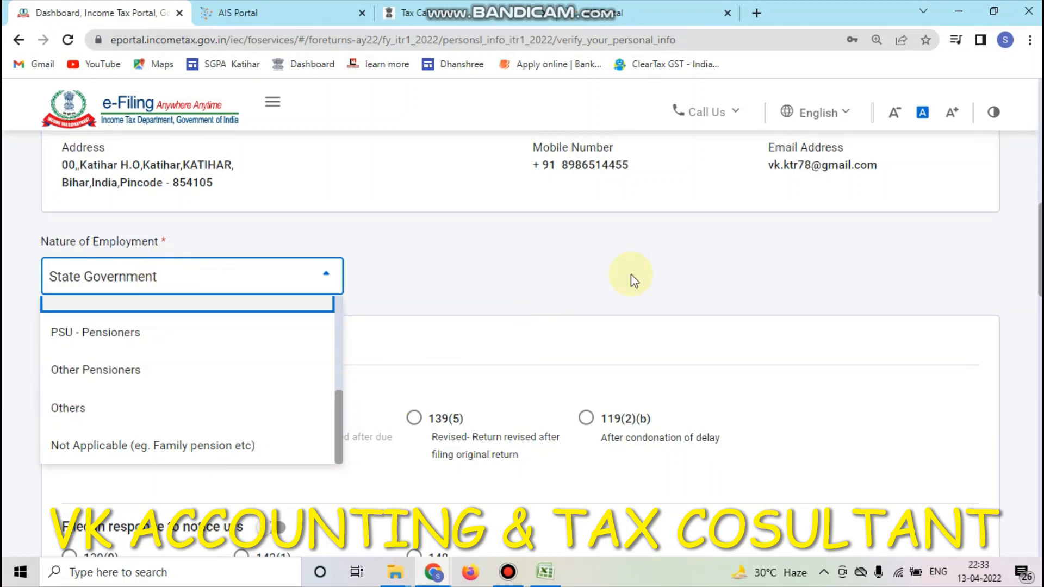
{"action": "left_click", "coordinate": [462, 285]}
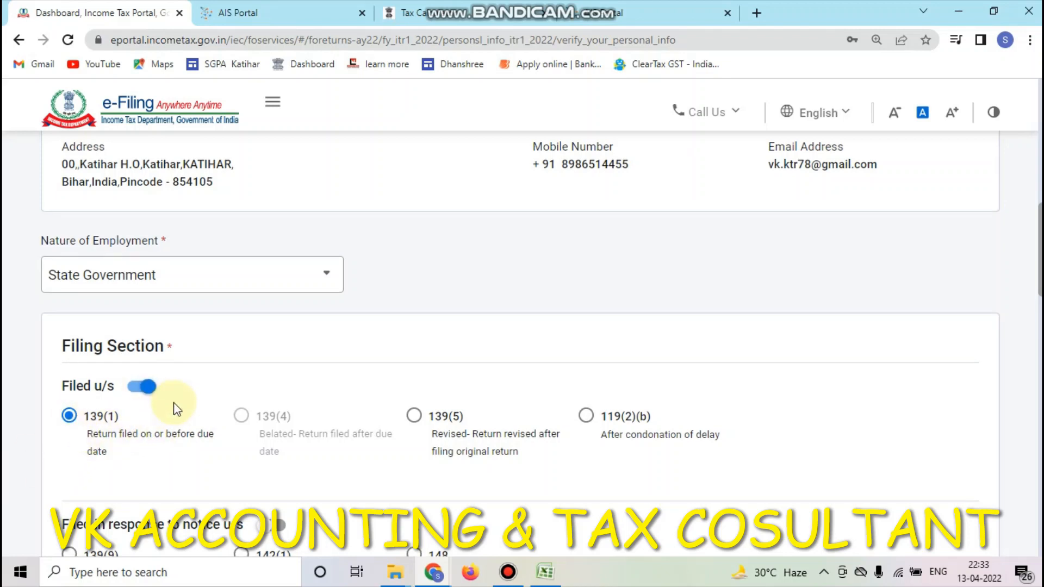
- Examine the filing section choices, the notice-response options and the original return fields down to the new tax regime question
{"action": "scroll", "coordinate": [173, 408], "scroll_direction": "down", "scroll_amount": 1}
{"action": "scroll", "coordinate": [387, 376], "scroll_direction": "down", "scroll_amount": 2}
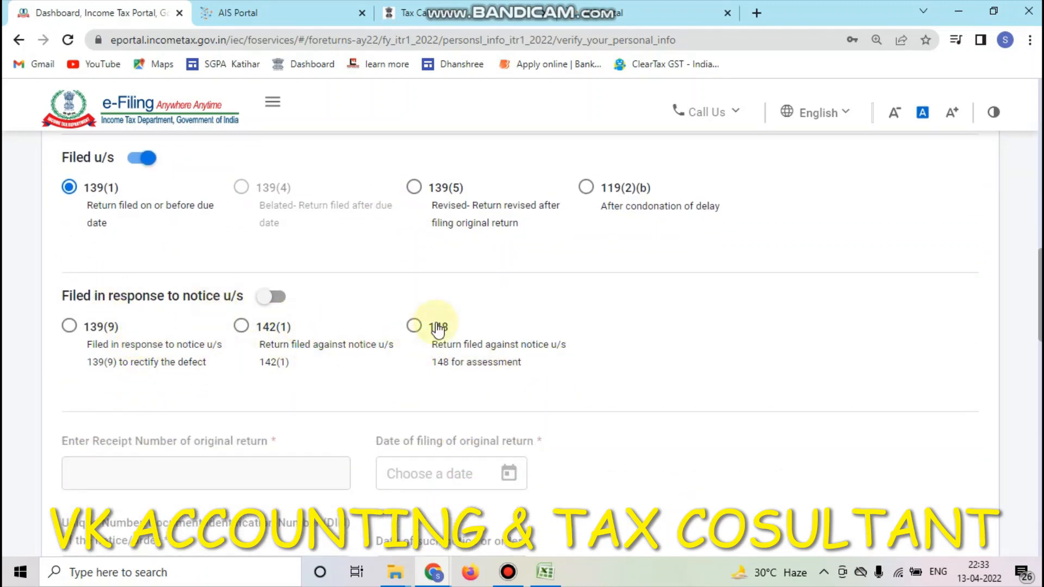
{"action": "scroll", "coordinate": [651, 326], "scroll_direction": "down", "scroll_amount": 2}
{"action": "scroll", "coordinate": [651, 327], "scroll_direction": "down", "scroll_amount": 2}
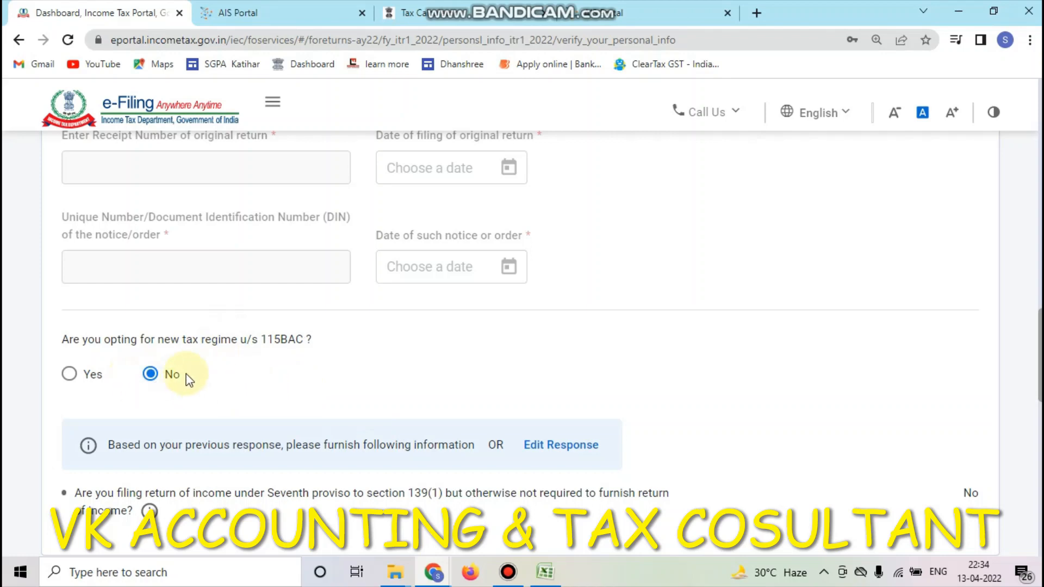
- Try opting for the new tax regime u/s 115BAC, back out of its notice and set the answer to No again
{"action": "left_click", "coordinate": [69, 375]}
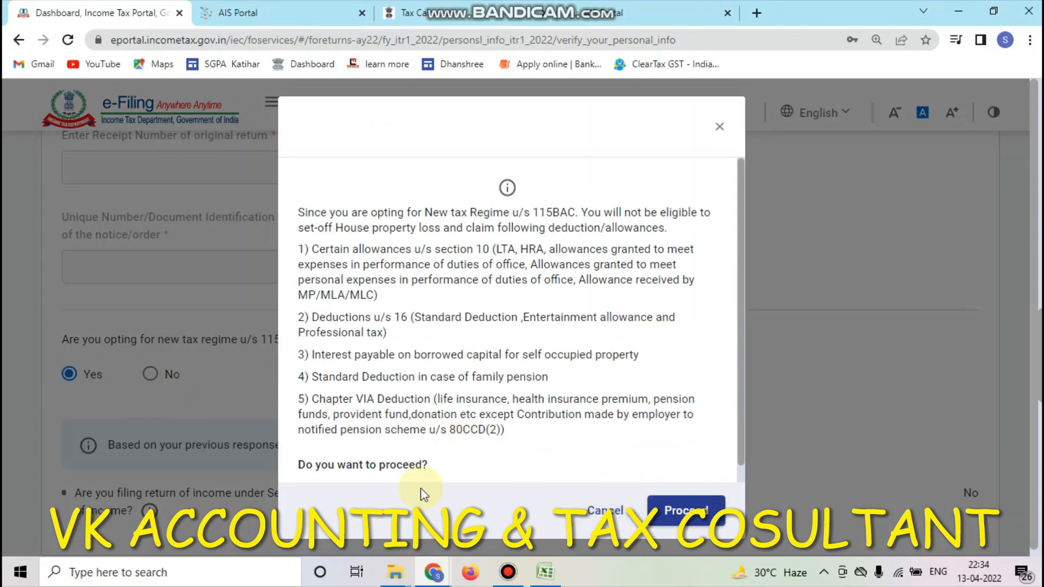
{"action": "left_click", "coordinate": [687, 511]}
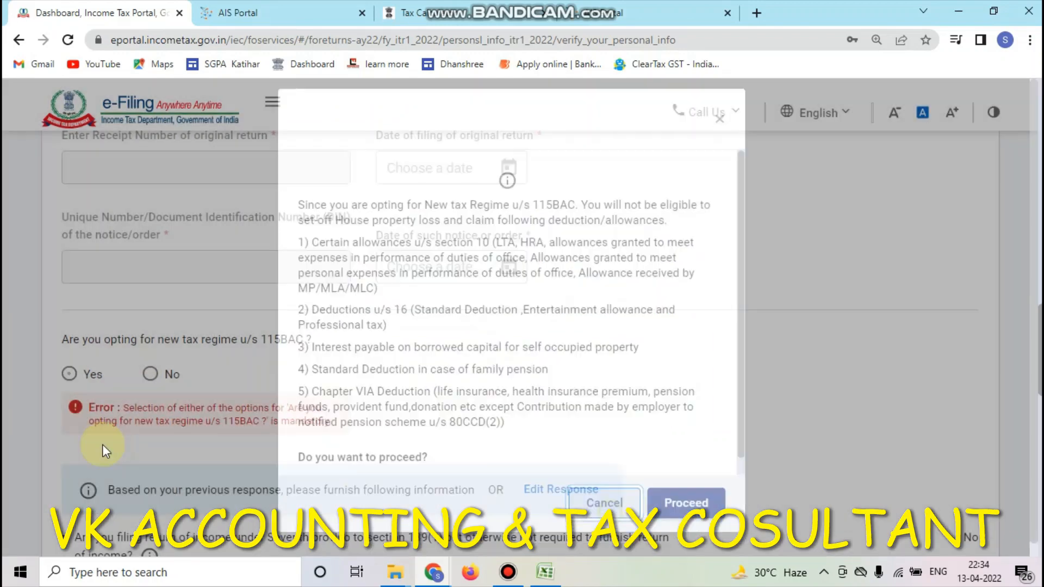
{"action": "scroll", "coordinate": [166, 353], "scroll_direction": "down", "scroll_amount": 1}
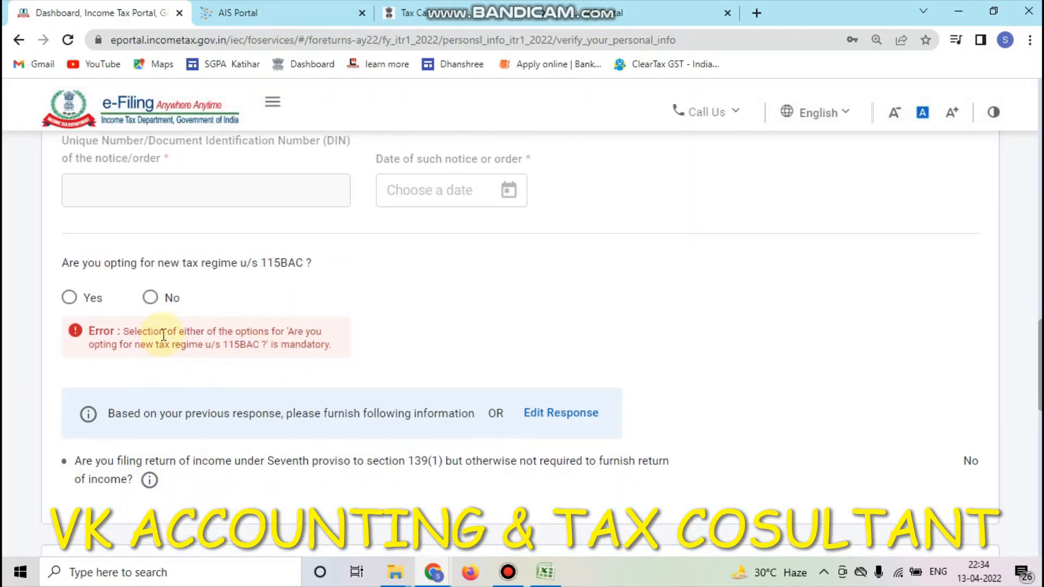
{"action": "left_click", "coordinate": [151, 297]}
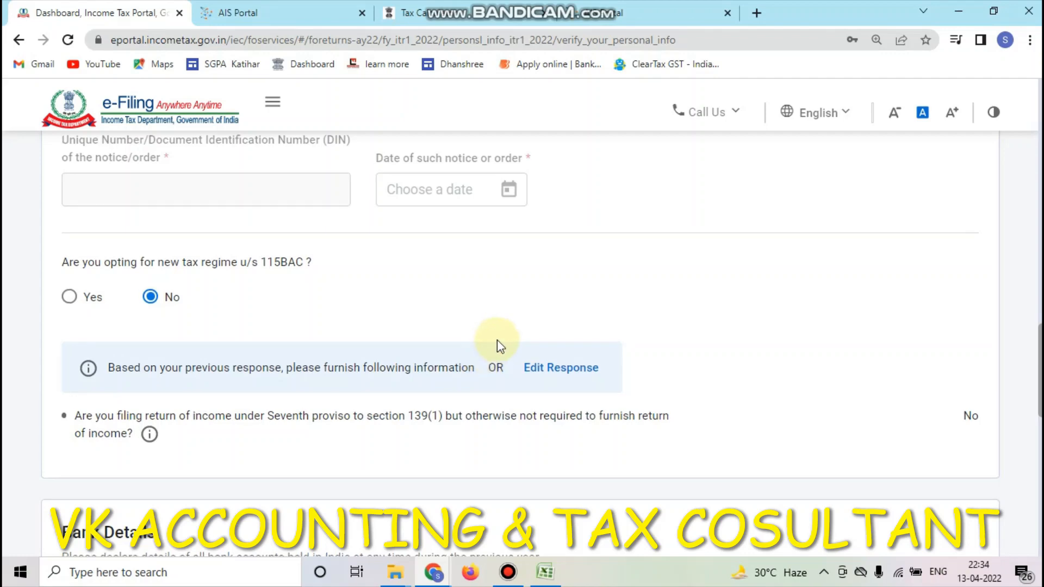
- Keep the validated bank account selected for refund in the bank details and confirm the personal information
{"action": "scroll", "coordinate": [496, 345], "scroll_direction": "down", "scroll_amount": 4}
{"action": "scroll", "coordinate": [506, 374], "scroll_direction": "down", "scroll_amount": 1}
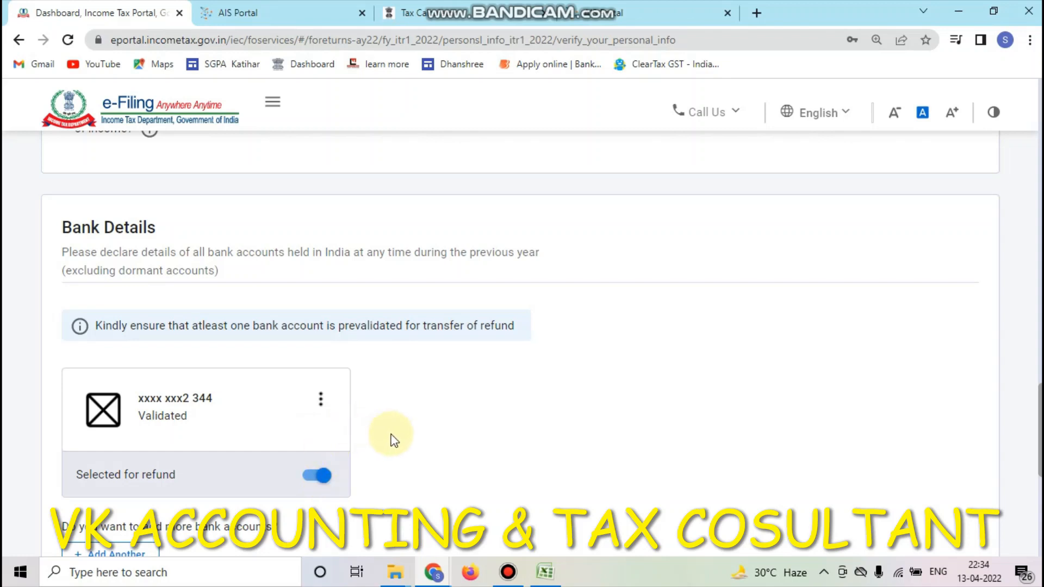
{"action": "scroll", "coordinate": [366, 443], "scroll_direction": "down", "scroll_amount": 1}
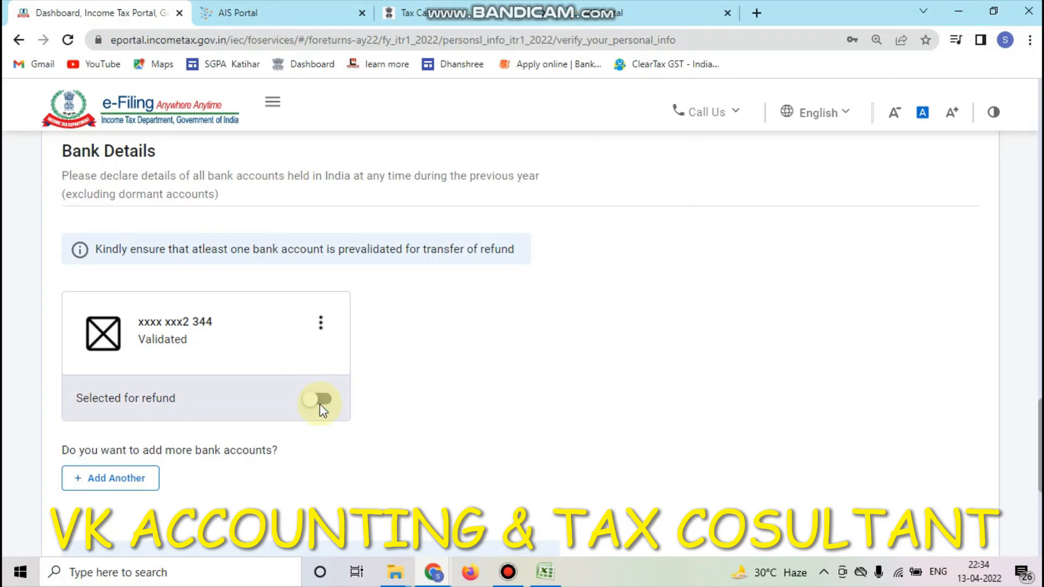
{"action": "left_click", "coordinate": [322, 400]}
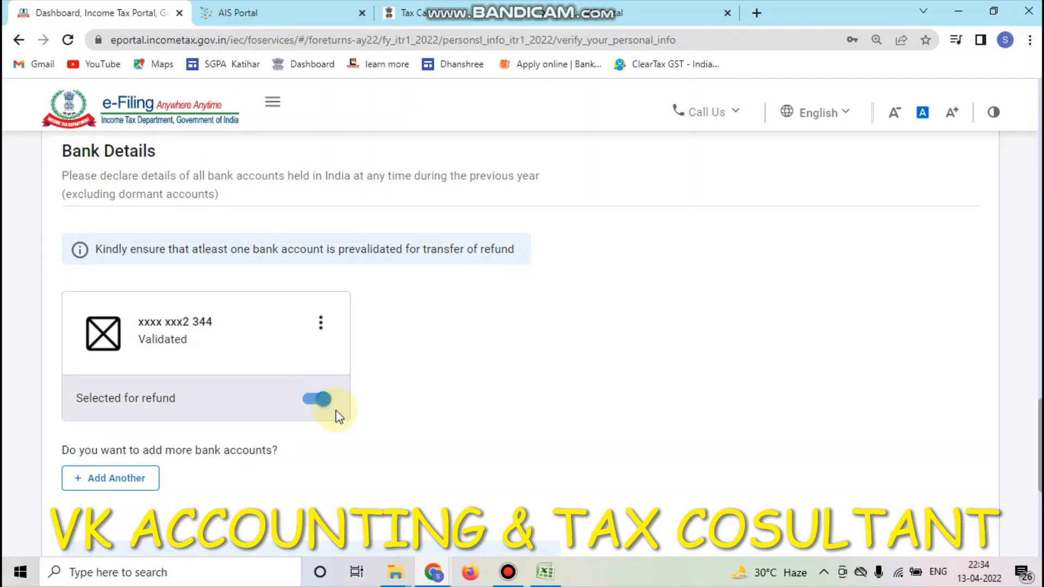
{"action": "scroll", "coordinate": [435, 406], "scroll_direction": "down", "scroll_amount": 6}
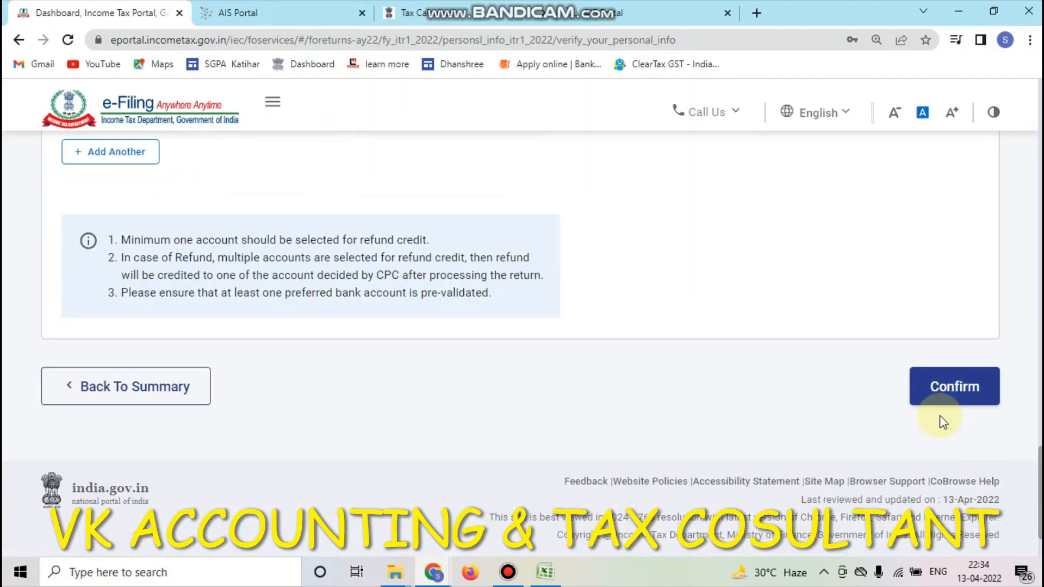
{"action": "left_click", "coordinate": [965, 388]}
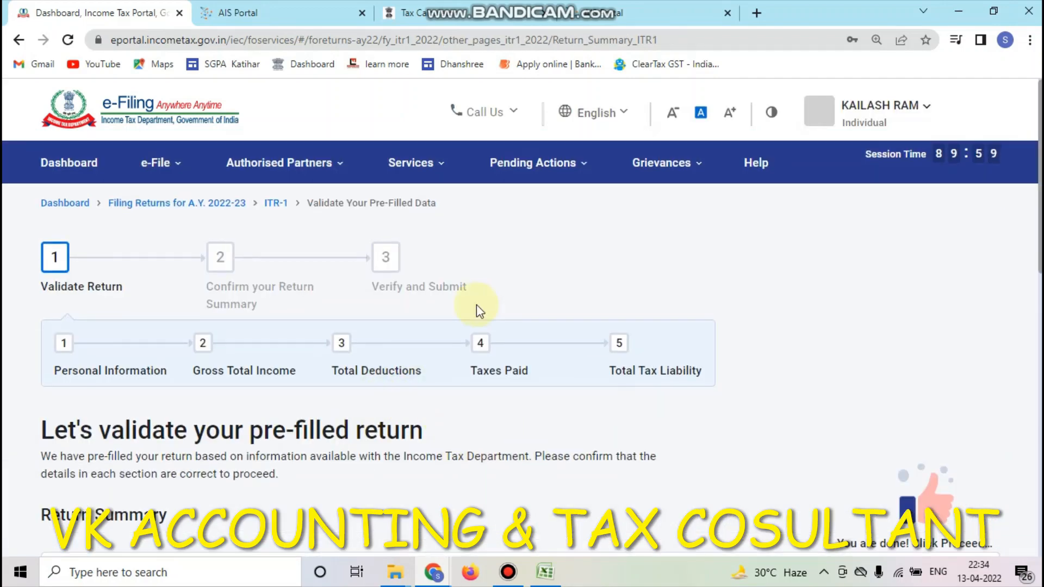
- Open the Gross Total Income section and review the Salary Exemption questions on travel, special compensatory and house rent allowances
{"action": "scroll", "coordinate": [477, 306], "scroll_direction": "down", "scroll_amount": 4}
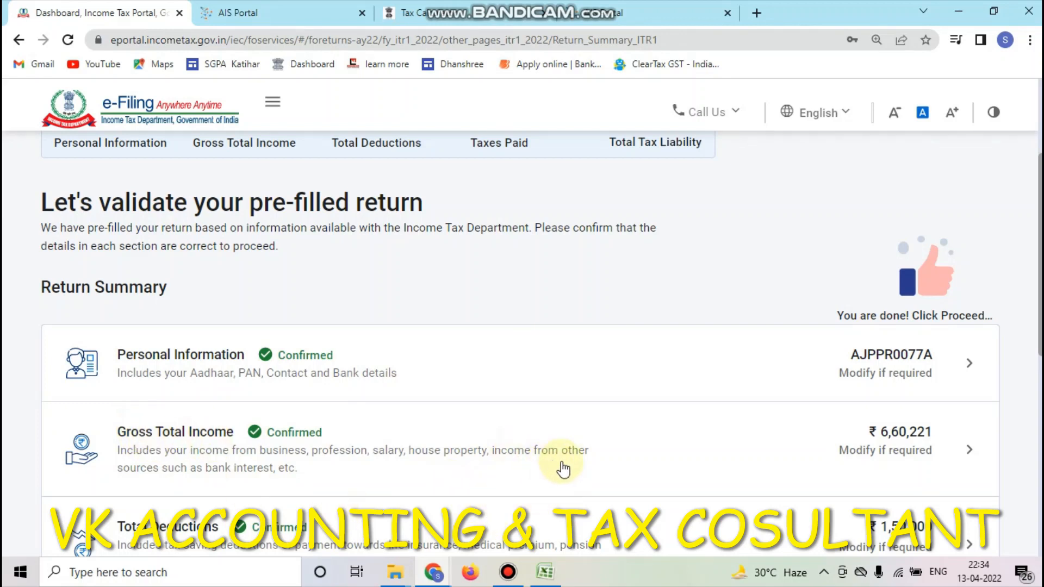
{"action": "left_click", "coordinate": [729, 451]}
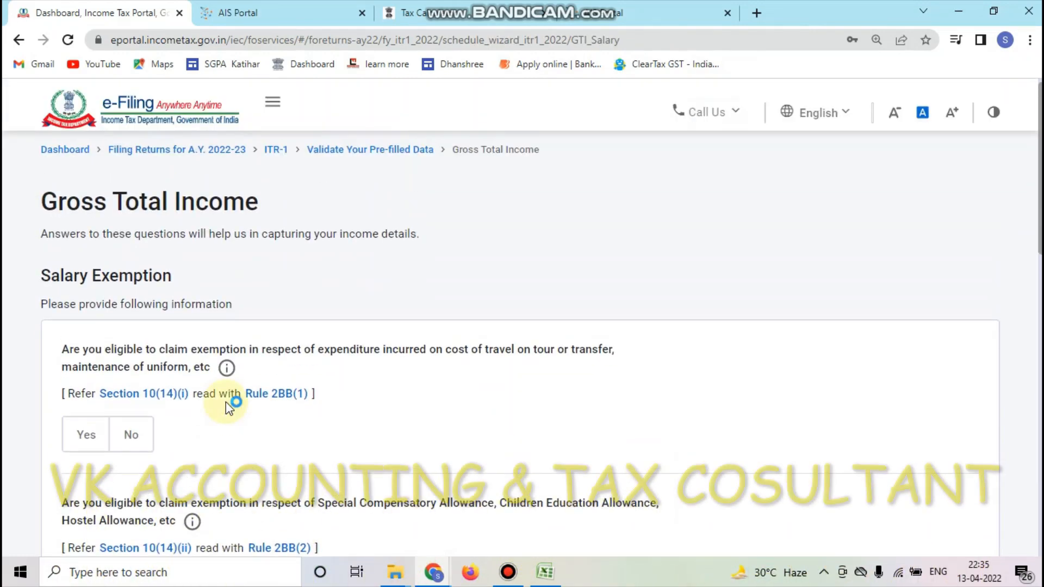
{"action": "scroll", "coordinate": [280, 289], "scroll_direction": "down", "scroll_amount": 3}
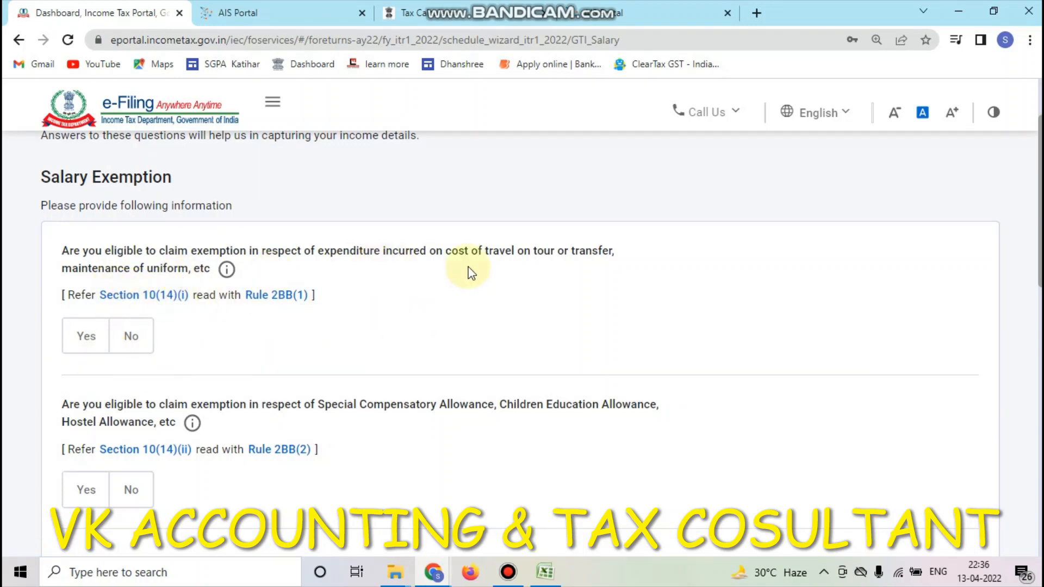
{"action": "left_click_drag", "start_coordinate": [40, 182], "coordinate": [191, 180]}
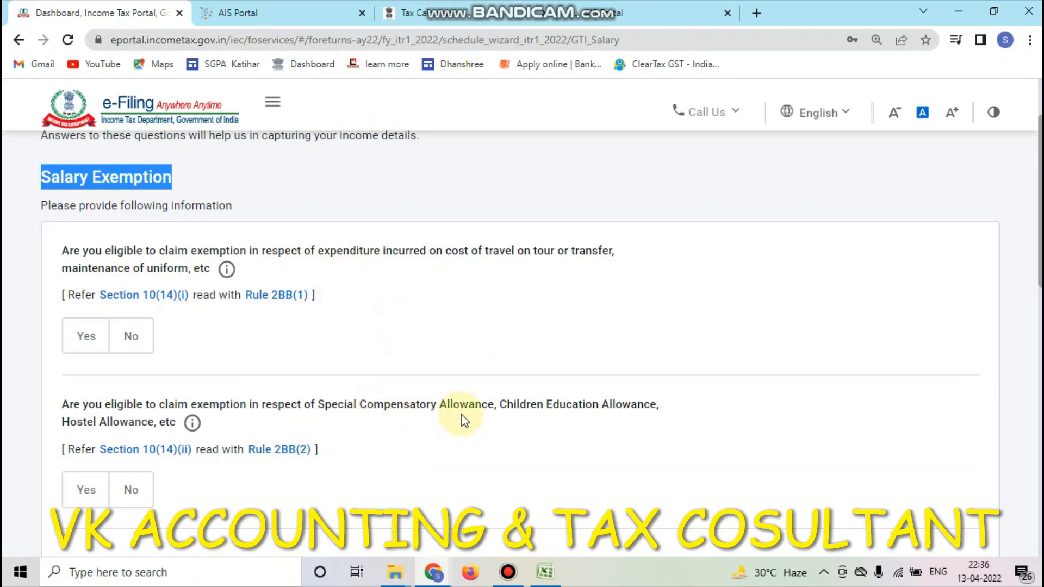
{"action": "left_click", "coordinate": [476, 417]}
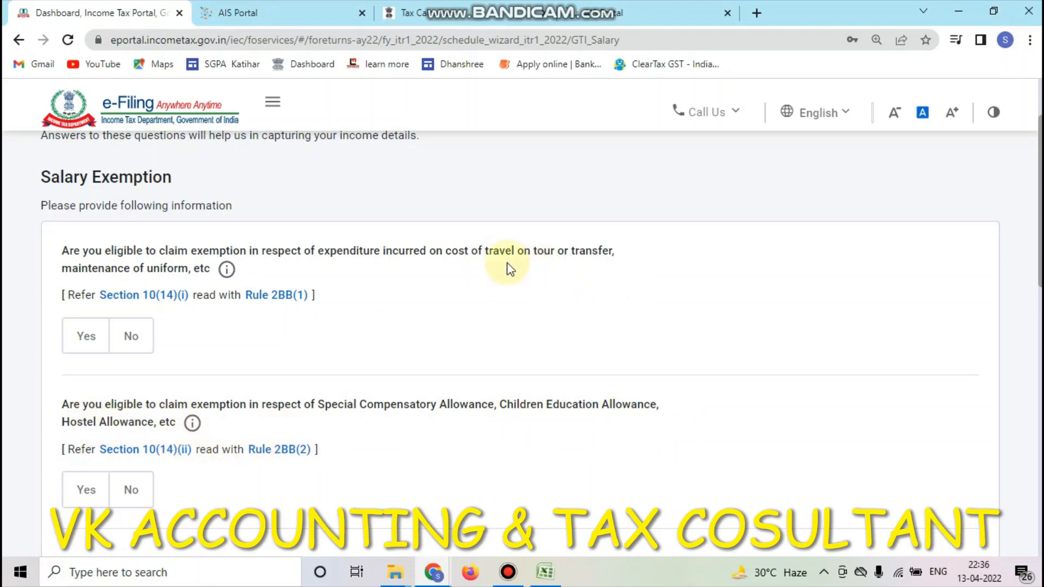
{"action": "scroll", "coordinate": [510, 268], "scroll_direction": "down", "scroll_amount": 4}
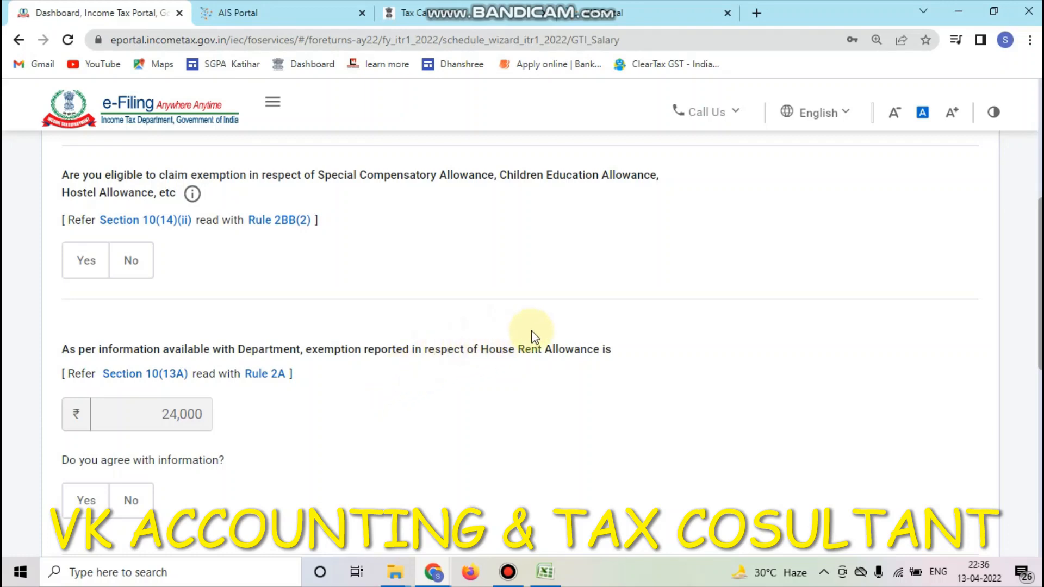
{"action": "scroll", "coordinate": [413, 348], "scroll_direction": "down", "scroll_amount": 1}
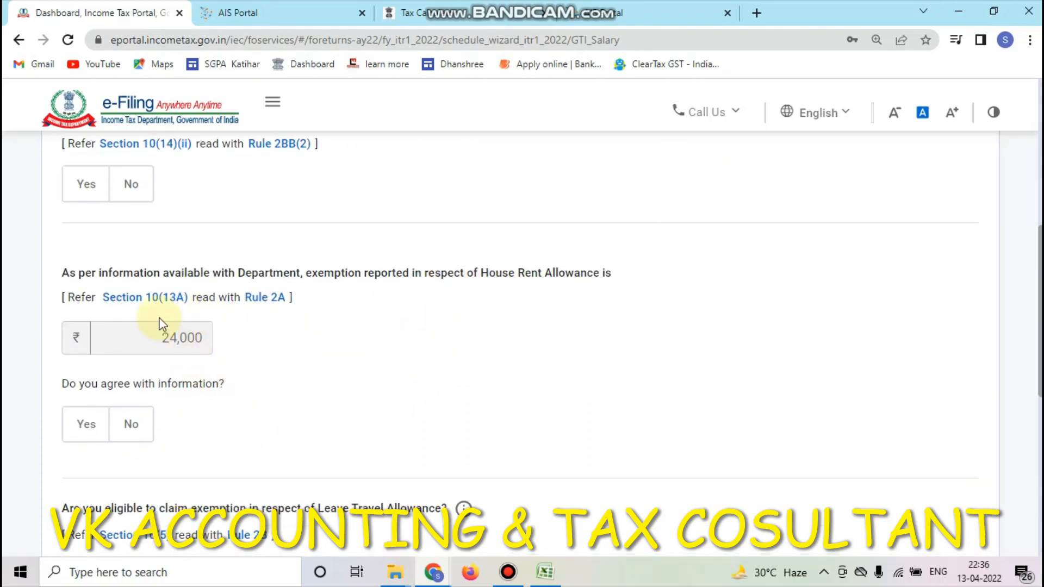
{"action": "scroll", "coordinate": [373, 305], "scroll_direction": "up", "scroll_amount": 2}
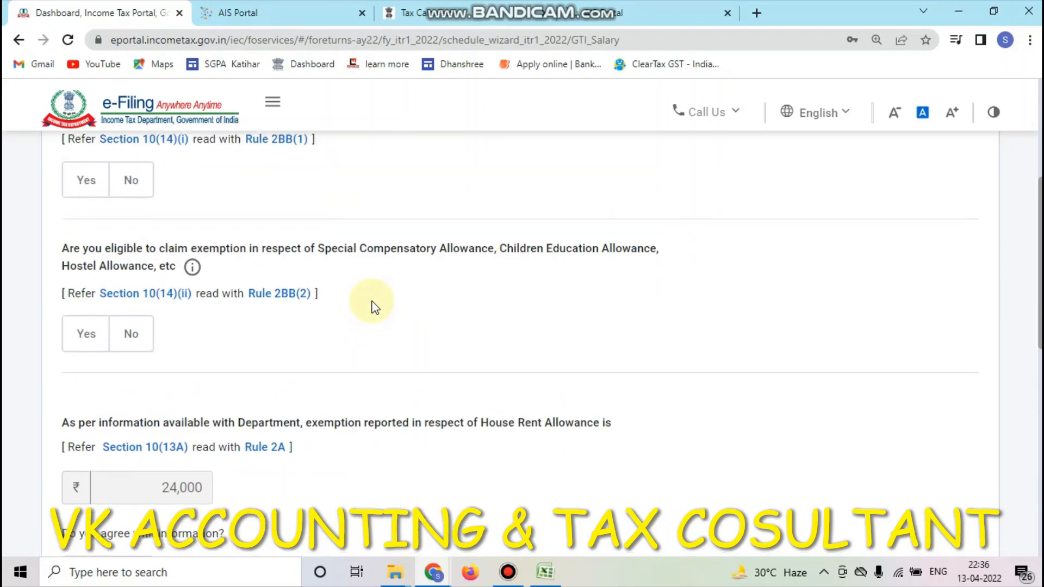
{"action": "scroll", "coordinate": [376, 316], "scroll_direction": "down", "scroll_amount": 2}
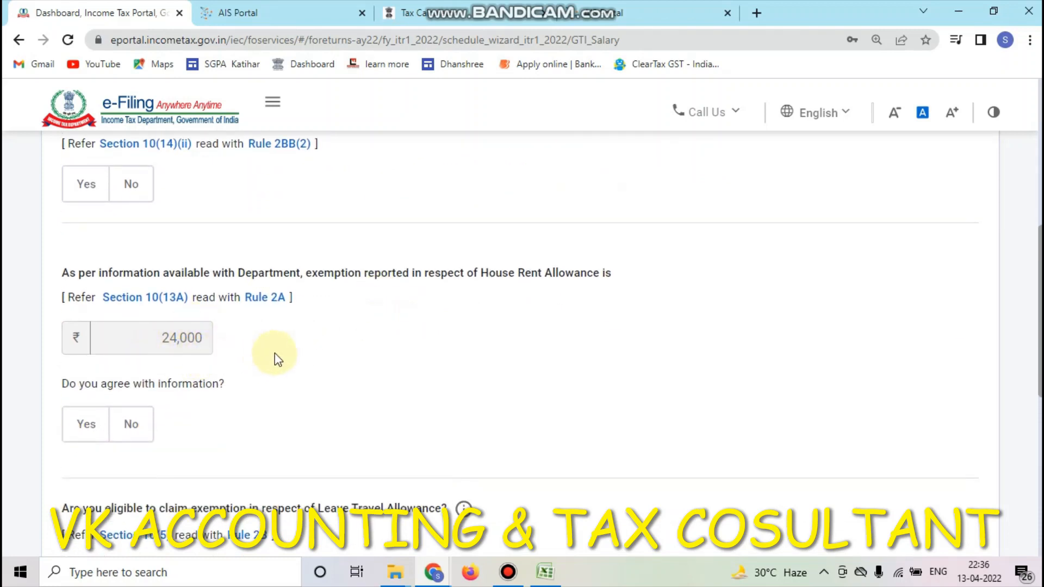
- Answer No to the Leave Travel Allowance exemption and to any other exemption from salary income
{"action": "scroll", "coordinate": [147, 393], "scroll_direction": "down", "scroll_amount": 4}
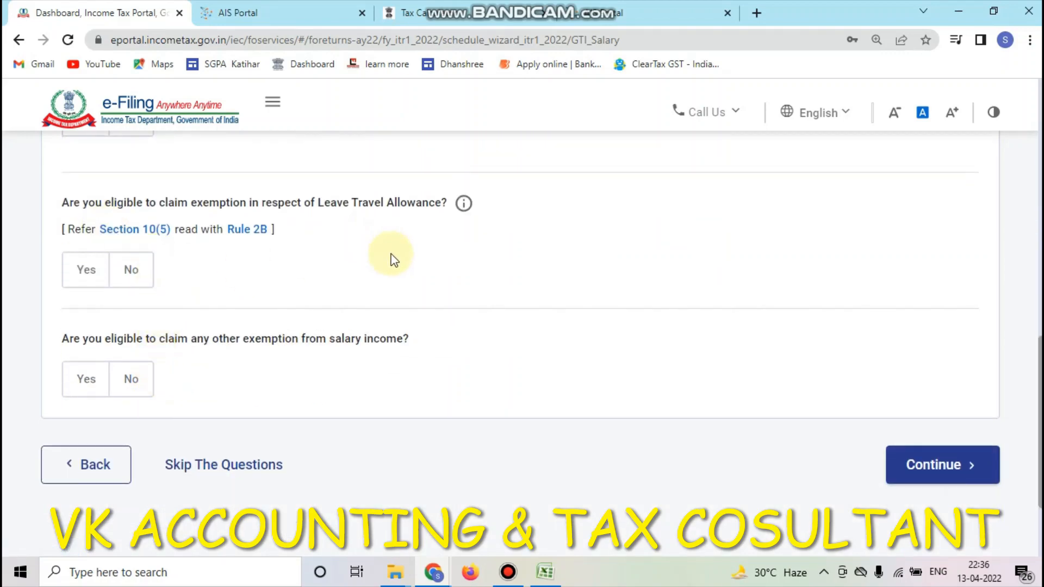
{"action": "left_click", "coordinate": [76, 270]}
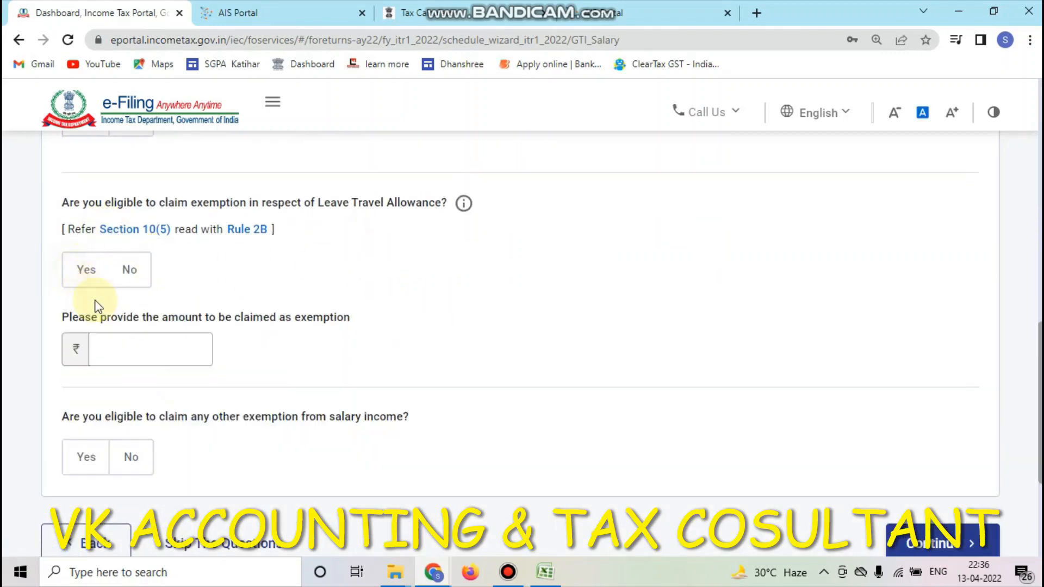
{"action": "left_click", "coordinate": [129, 271]}
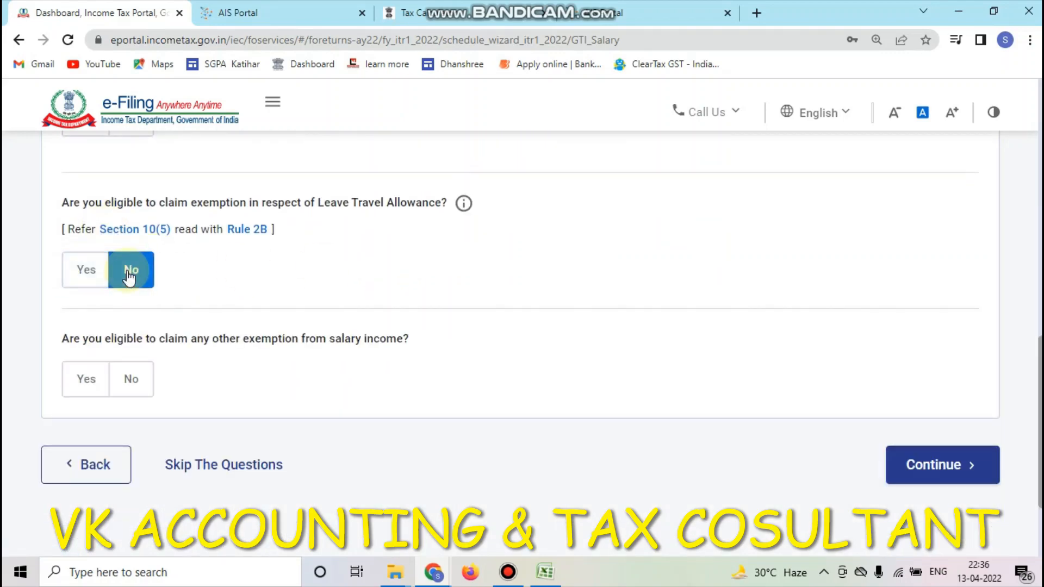
{"action": "left_click", "coordinate": [132, 383]}
- Answer No to the Special Compensatory Allowance exemption and Yes to agreeing with the reported House Rent Allowance exemption
{"action": "scroll", "coordinate": [228, 282], "scroll_direction": "up", "scroll_amount": 3}
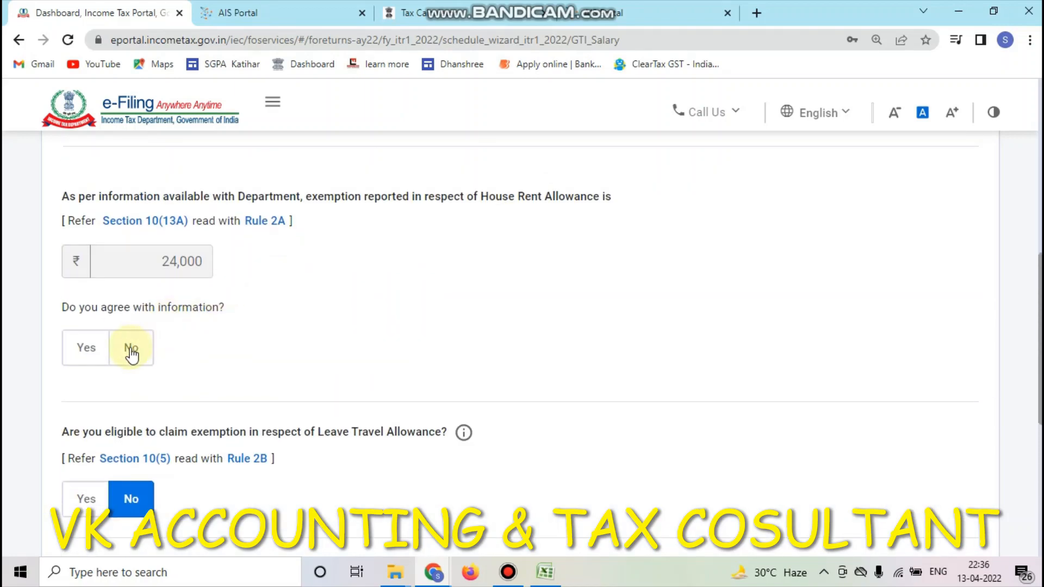
{"action": "left_click", "coordinate": [130, 352]}
{"action": "scroll", "coordinate": [244, 298], "scroll_direction": "up", "scroll_amount": 4}
{"action": "left_click", "coordinate": [140, 344]}
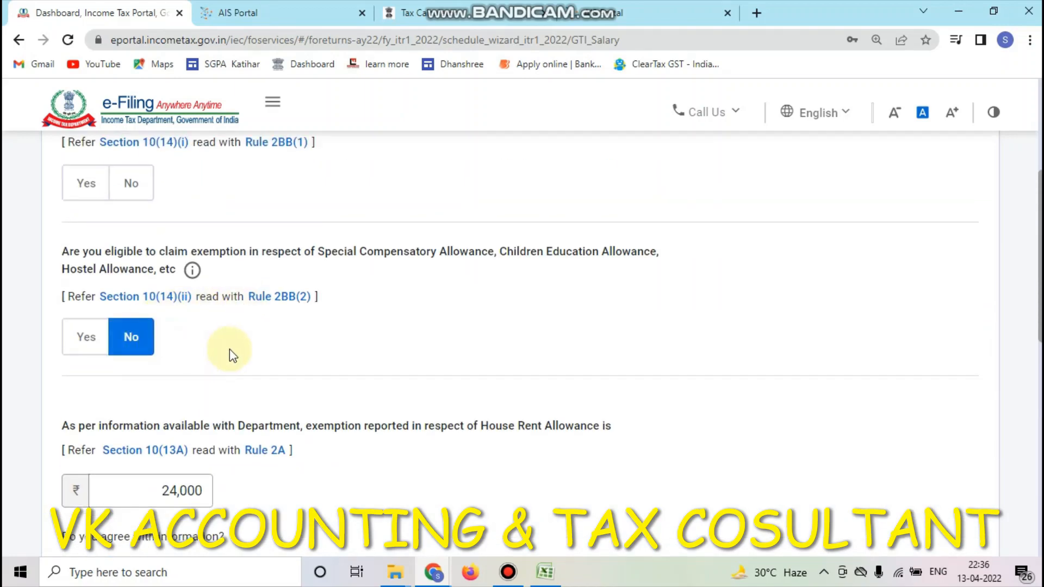
{"action": "scroll", "coordinate": [230, 354], "scroll_direction": "down", "scroll_amount": 3}
{"action": "left_click_drag", "start_coordinate": [132, 336], "coordinate": [202, 338]}
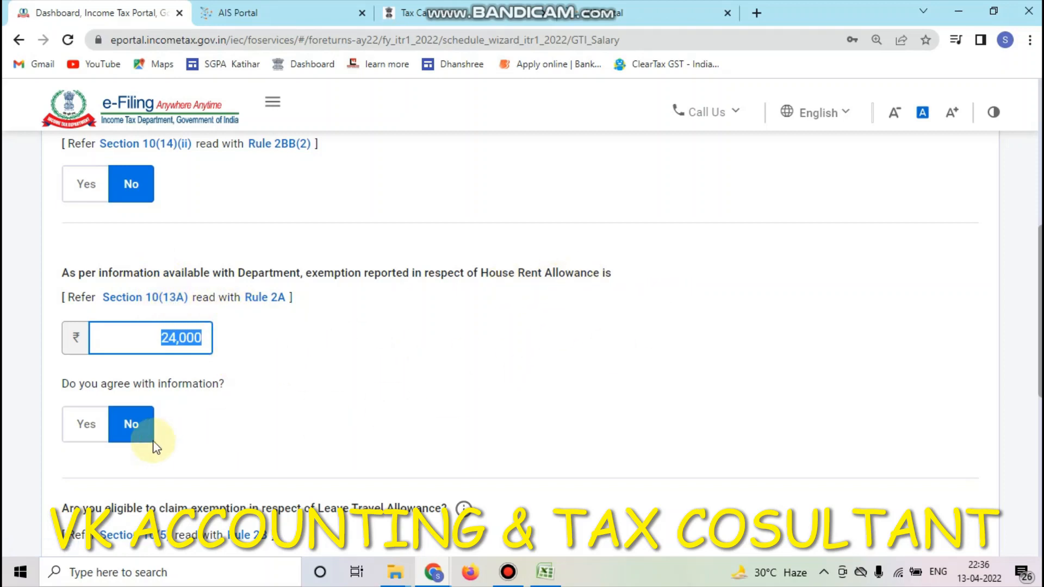
{"action": "left_click", "coordinate": [80, 429]}
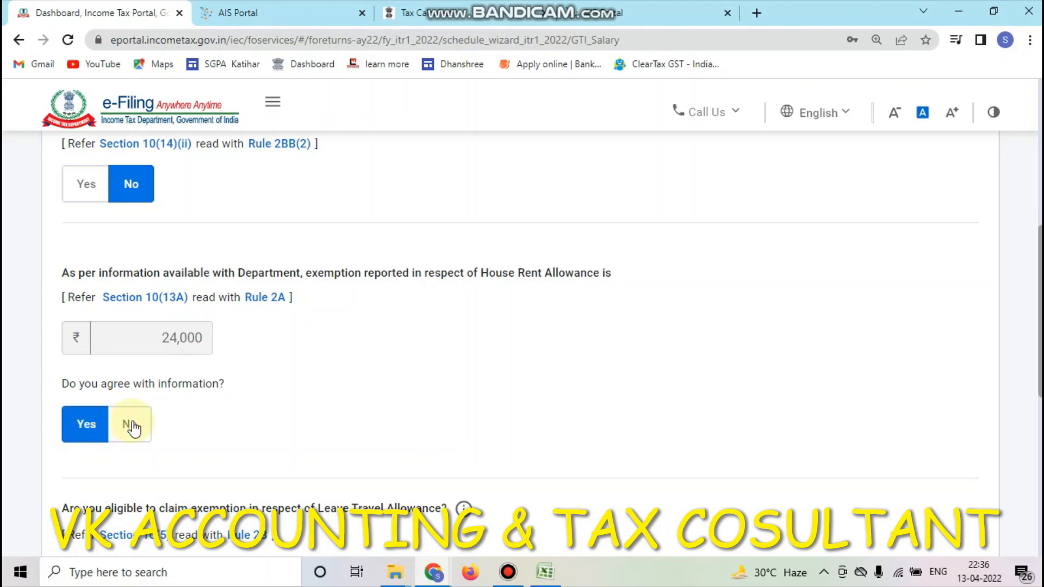
- Answer No to the travel and uniform expenditure exemption, check all the salary exemption answers and continue to the income source details
{"action": "scroll", "coordinate": [144, 370], "scroll_direction": "up", "scroll_amount": 4}
{"action": "left_click", "coordinate": [133, 266]}
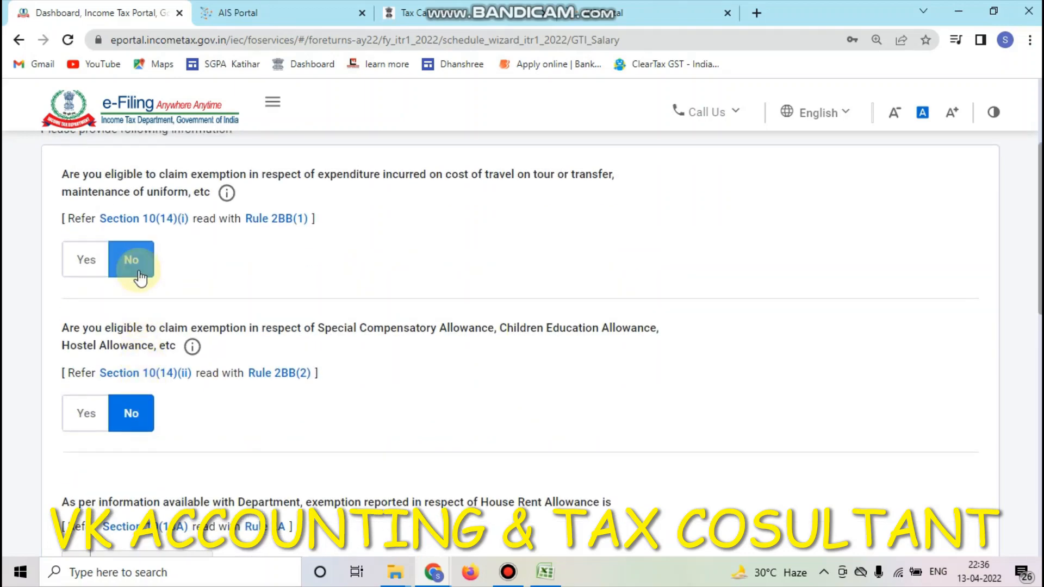
{"action": "scroll", "coordinate": [319, 324], "scroll_direction": "up", "scroll_amount": 2}
{"action": "scroll", "coordinate": [211, 429], "scroll_direction": "down", "scroll_amount": 3}
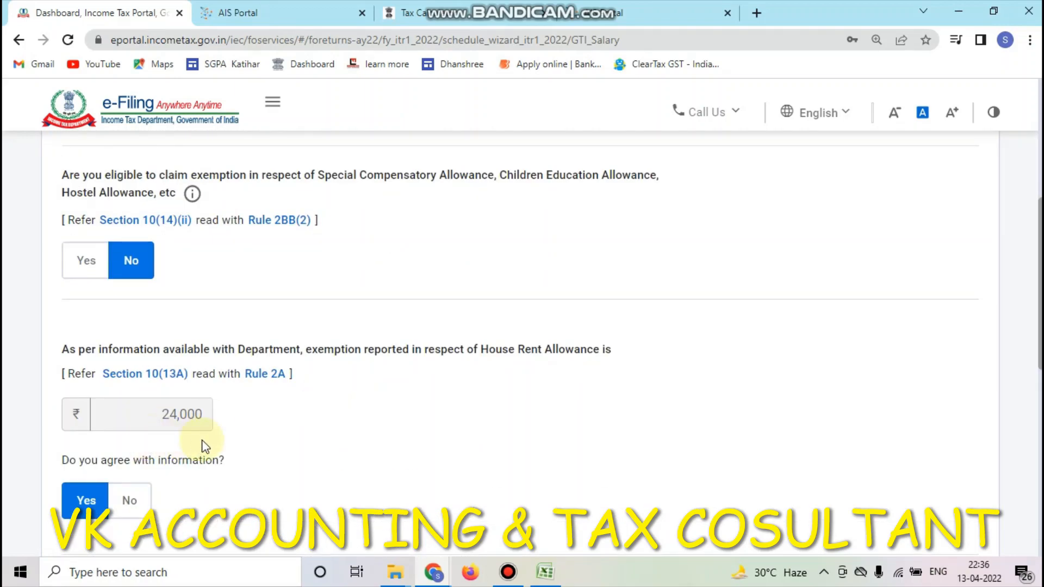
{"action": "scroll", "coordinate": [337, 438], "scroll_direction": "down", "scroll_amount": 4}
{"action": "scroll", "coordinate": [789, 383], "scroll_direction": "down", "scroll_amount": 4}
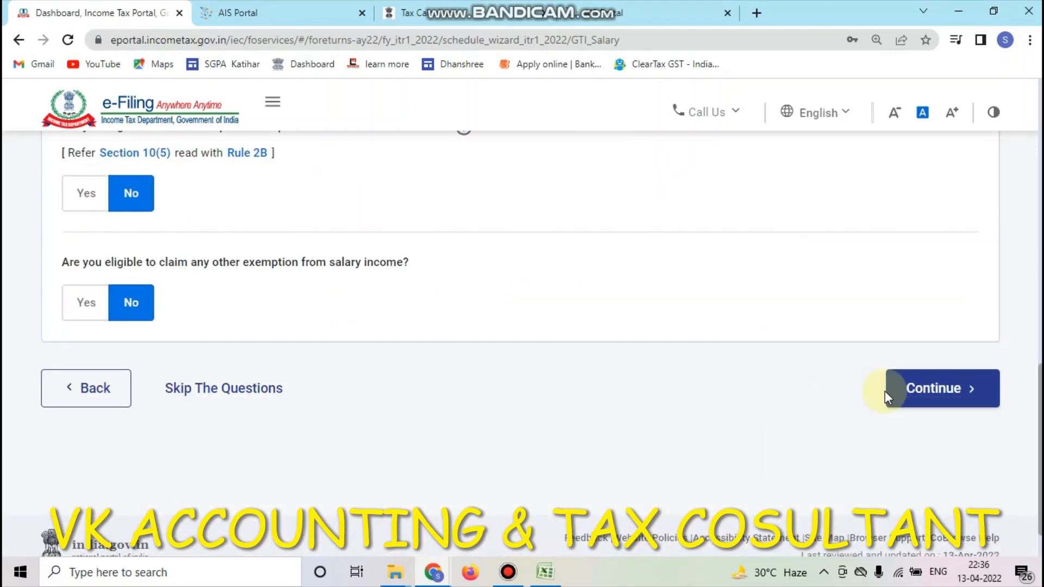
{"action": "scroll", "coordinate": [471, 310], "scroll_direction": "up", "scroll_amount": 6}
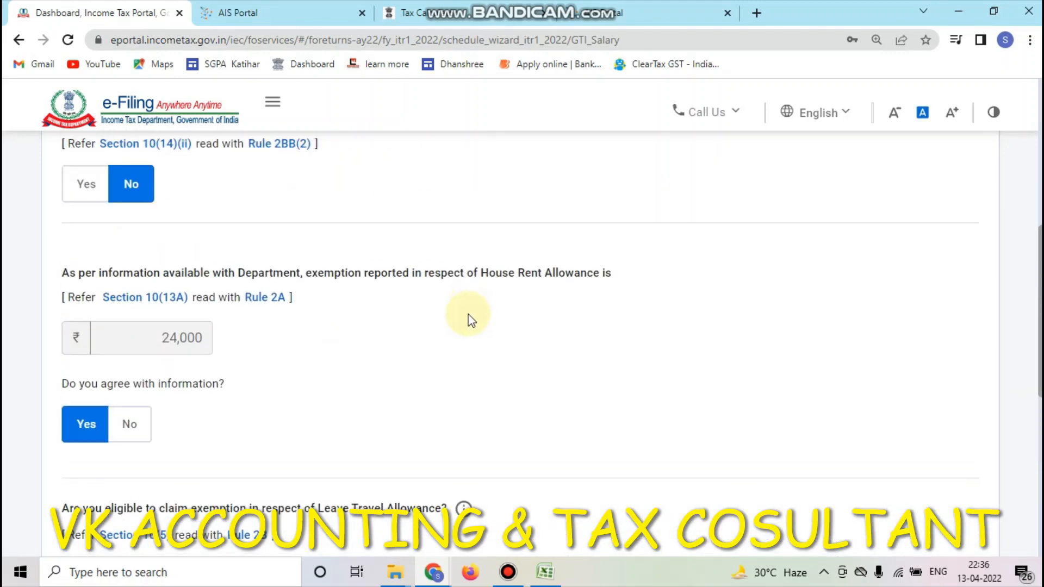
{"action": "scroll", "coordinate": [177, 357], "scroll_direction": "up", "scroll_amount": 4}
{"action": "scroll", "coordinate": [823, 382], "scroll_direction": "down", "scroll_amount": 10}
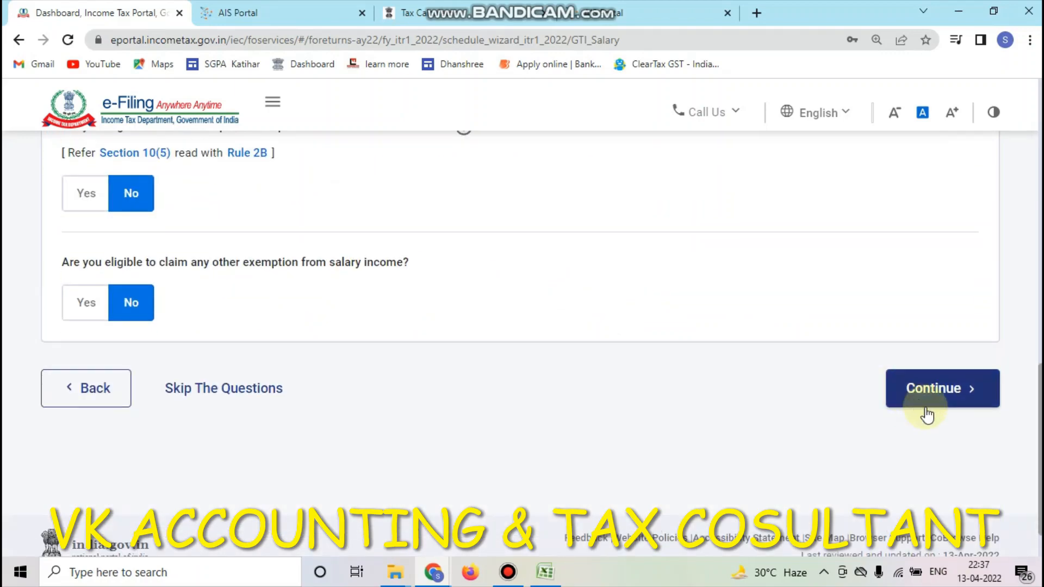
{"action": "scroll", "coordinate": [930, 392], "scroll_direction": "down", "scroll_amount": 1}
{"action": "left_click", "coordinate": [937, 336]}
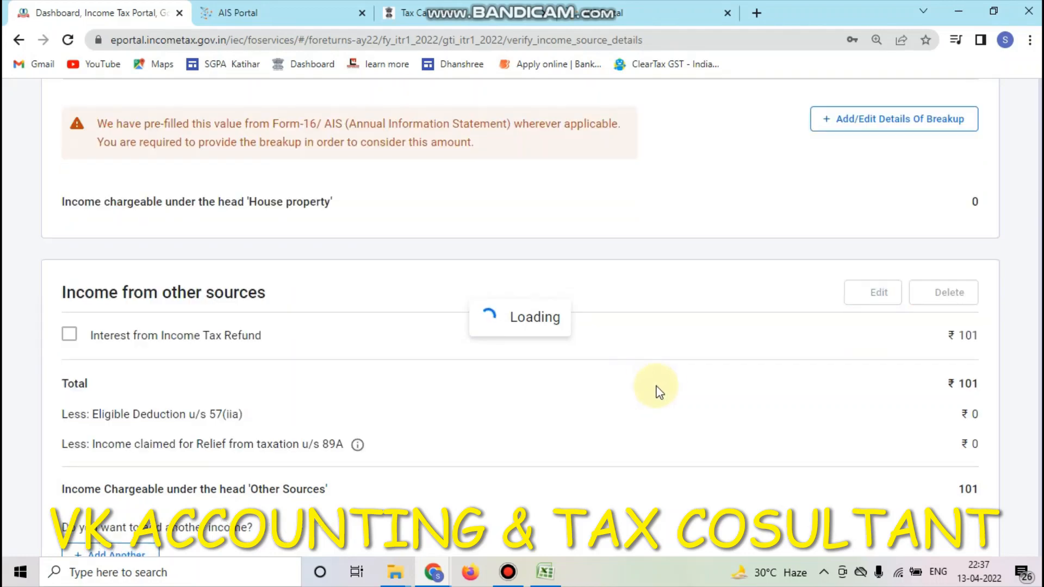
- Review the salary, house property and other sources income, and open Income from Salary for editing
{"action": "scroll", "coordinate": [699, 392], "scroll_direction": "down", "scroll_amount": 15}
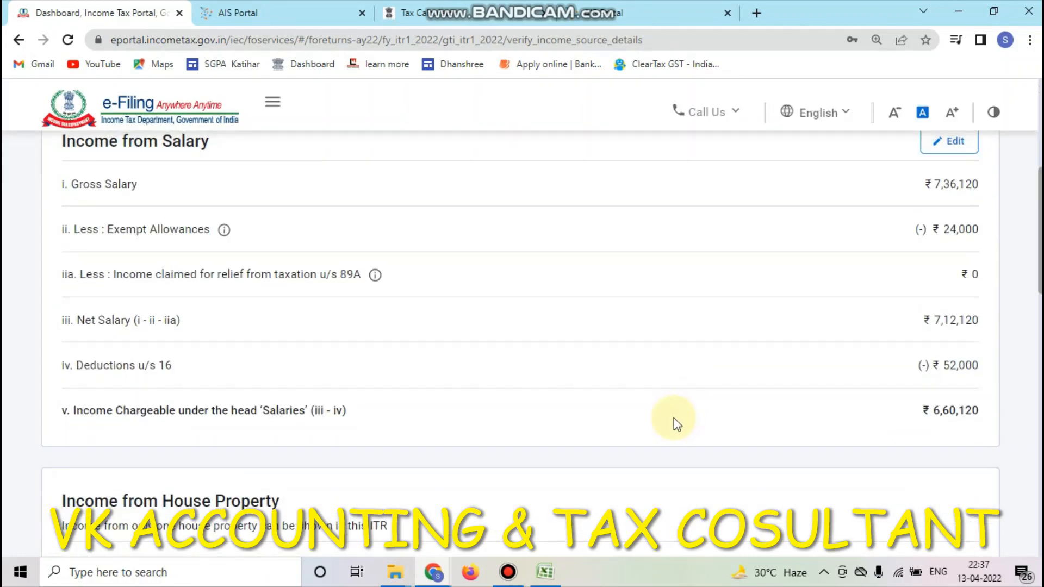
{"action": "scroll", "coordinate": [659, 424], "scroll_direction": "up", "scroll_amount": 3}
{"action": "scroll", "coordinate": [658, 424], "scroll_direction": "up", "scroll_amount": 12}
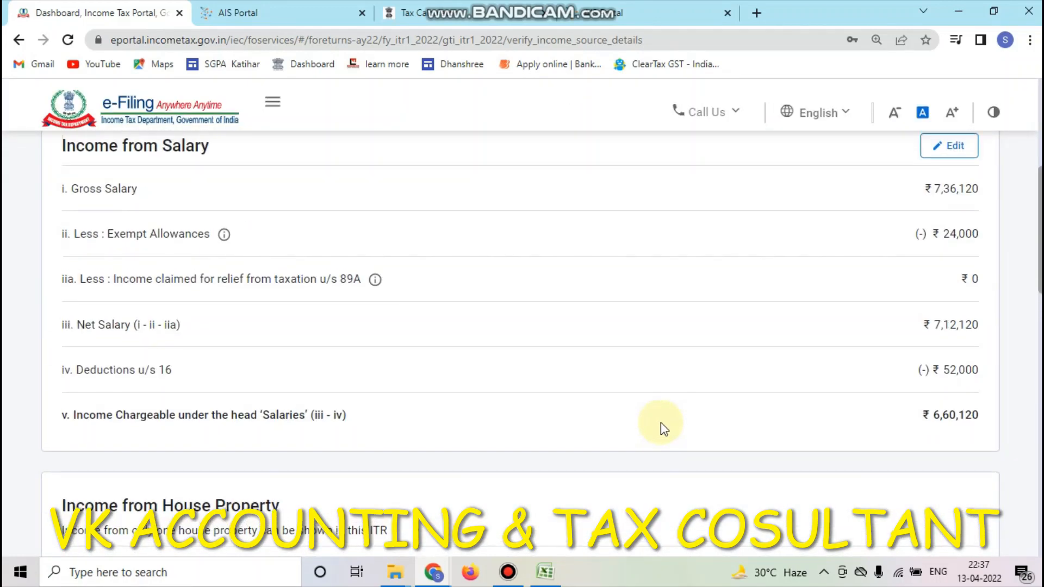
{"action": "left_click", "coordinate": [940, 372]}
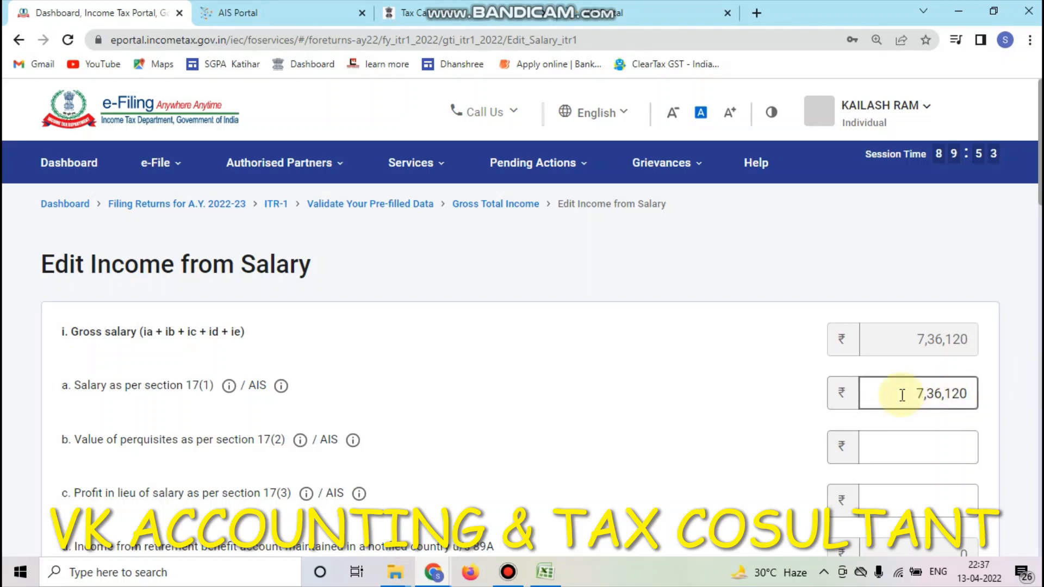
- Examine the gross salary fields for section 17(1) salary, section 17(2) perquisites and section 17(3) profit in lieu of salary
{"action": "left_click_drag", "start_coordinate": [910, 392], "coordinate": [956, 396]}
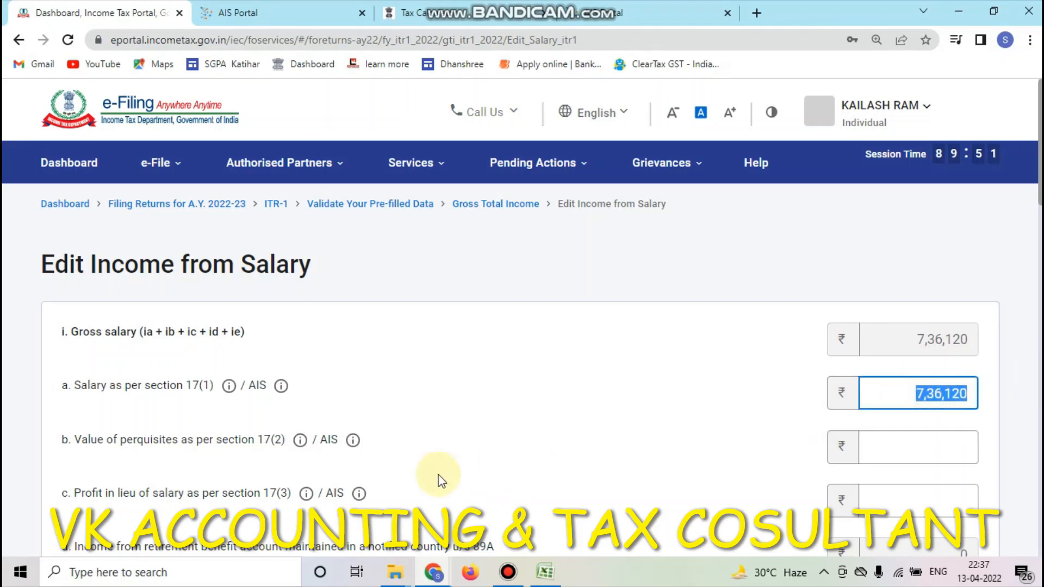
{"action": "scroll", "coordinate": [377, 469], "scroll_direction": "down", "scroll_amount": 3}
{"action": "left_click", "coordinate": [145, 267]}
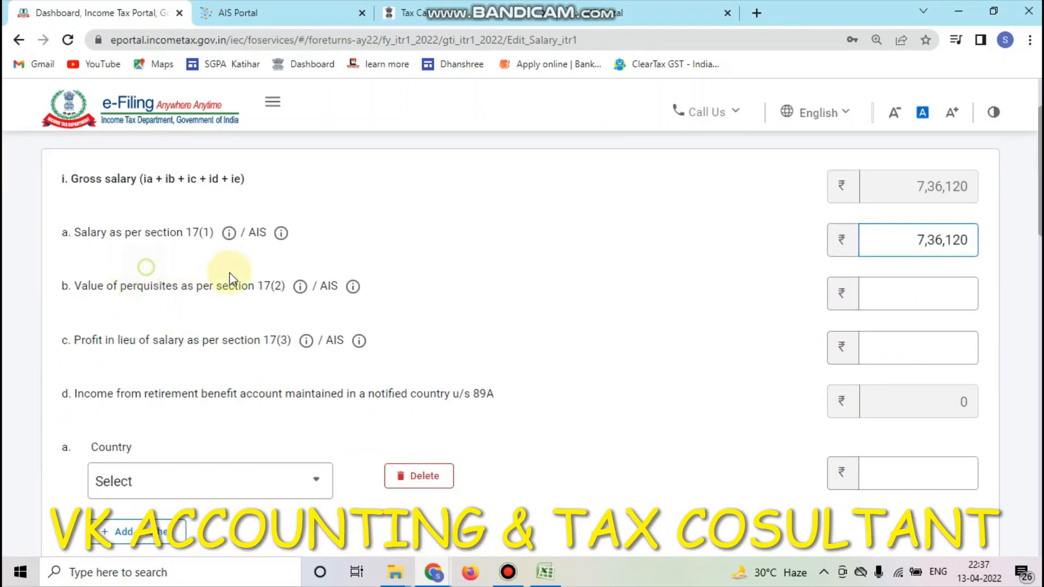
{"action": "left_click", "coordinate": [938, 298]}
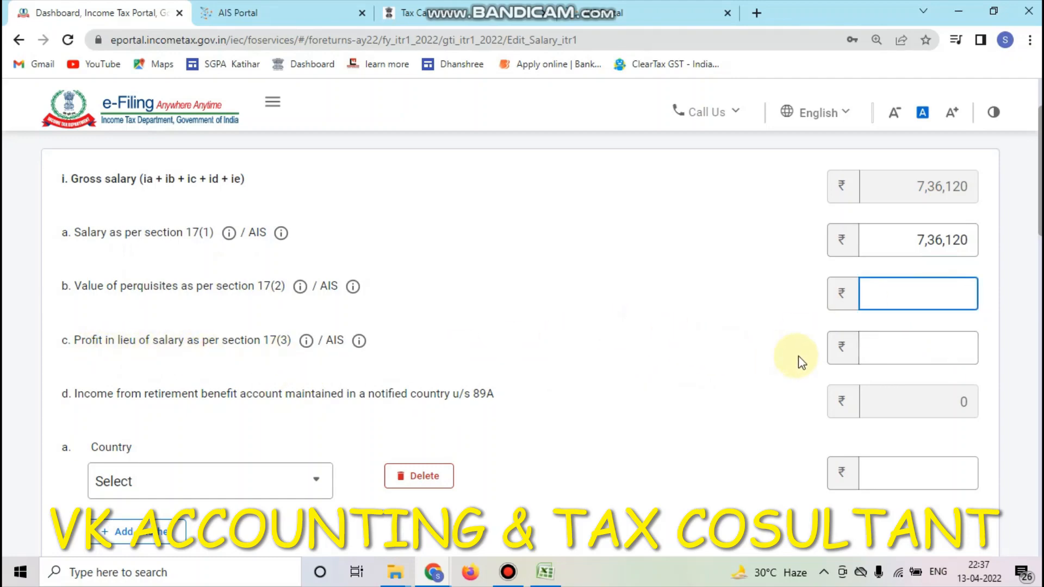
{"action": "left_click", "coordinate": [909, 346]}
- Delete the empty country row under income from a retirement benefit account in a notified country u/s 89A
{"action": "scroll", "coordinate": [783, 420], "scroll_direction": "down", "scroll_amount": 3}
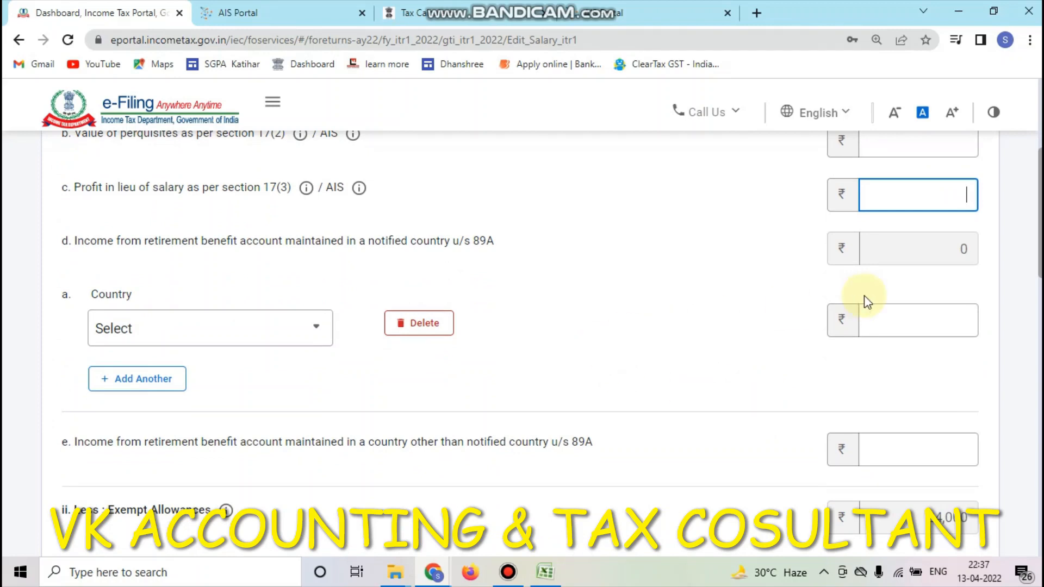
{"action": "left_click", "coordinate": [417, 324]}
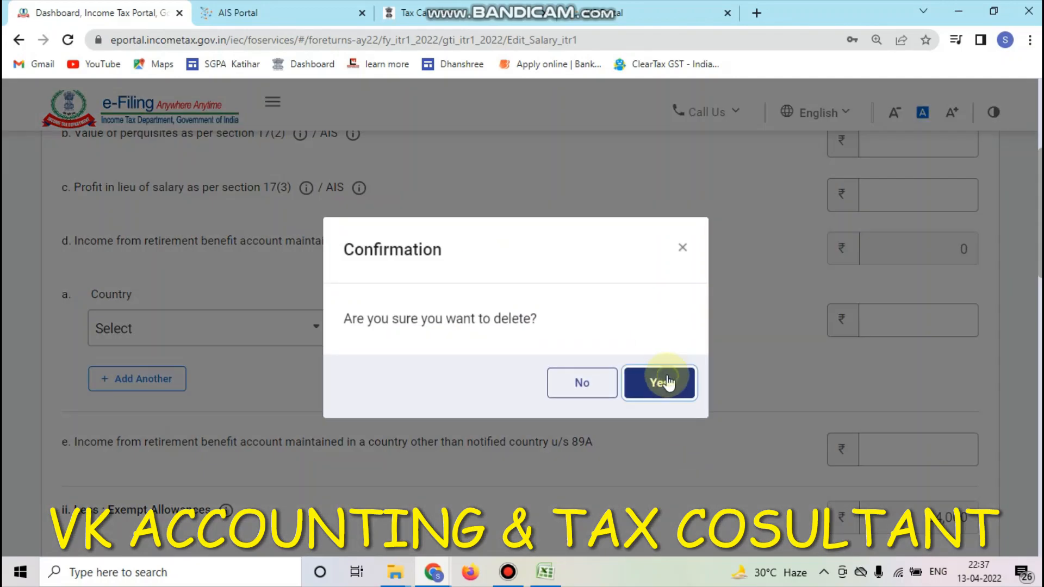
{"action": "left_click", "coordinate": [667, 383]}
- Examine the Exempt Allowances section and its Sec 10(13A) house rent allowance entry
{"action": "scroll", "coordinate": [729, 272], "scroll_direction": "down", "scroll_amount": 2}
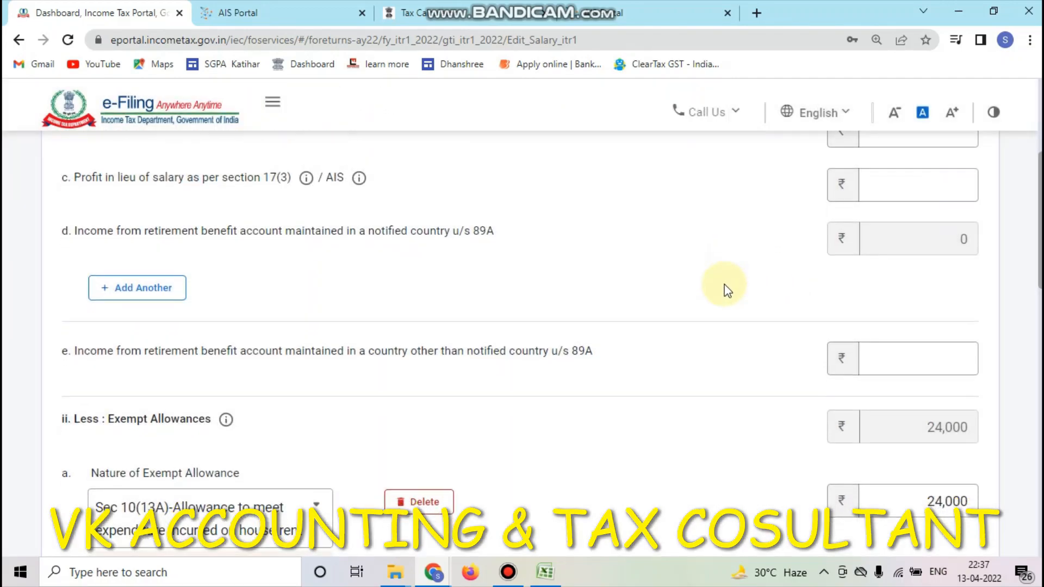
{"action": "scroll", "coordinate": [157, 402], "scroll_direction": "down", "scroll_amount": 1}
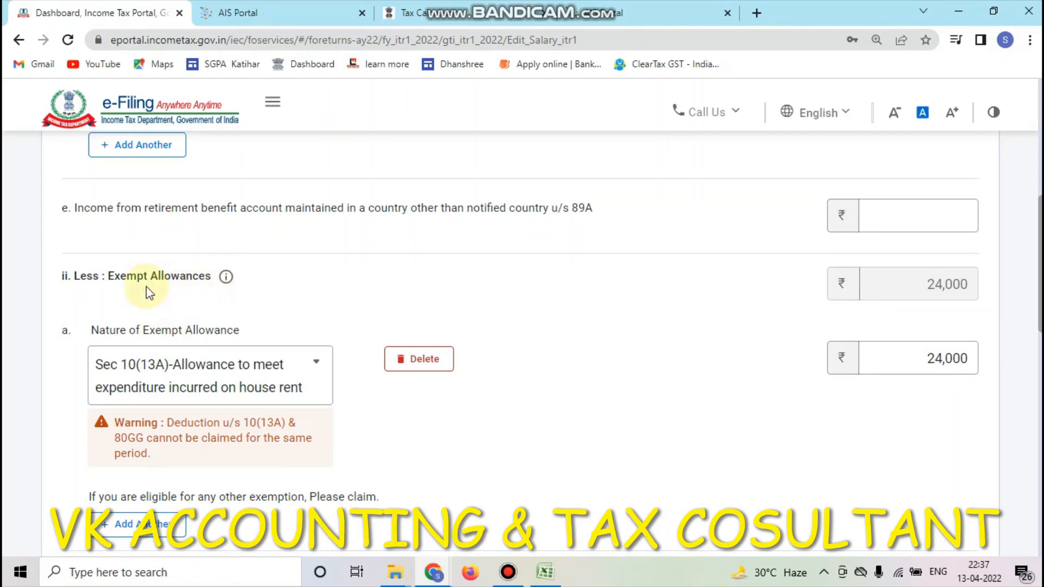
{"action": "scroll", "coordinate": [335, 327], "scroll_direction": "down", "scroll_amount": 1}
{"action": "left_click", "coordinate": [313, 301]}
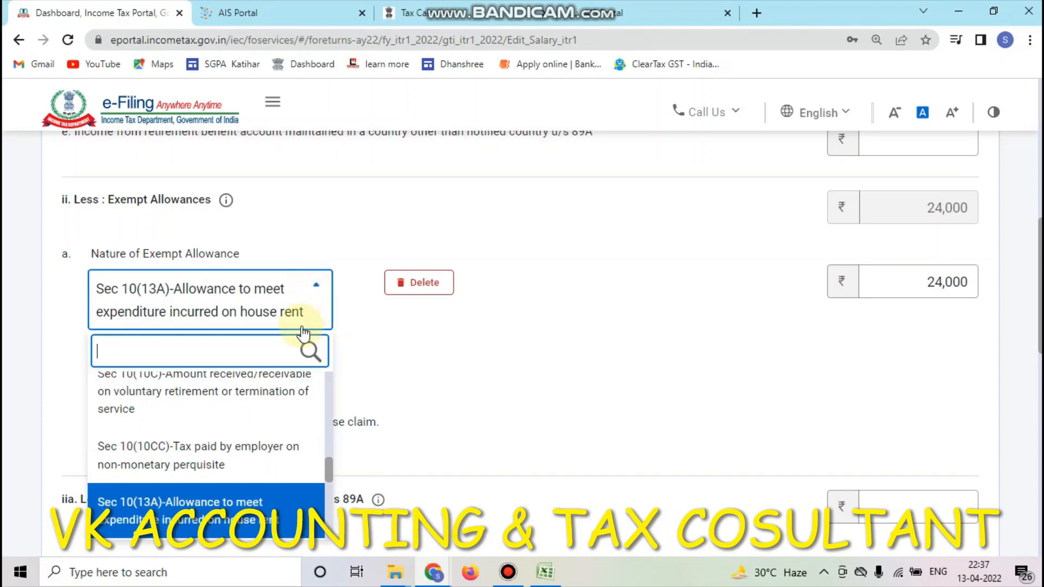
{"action": "left_click", "coordinate": [527, 268]}
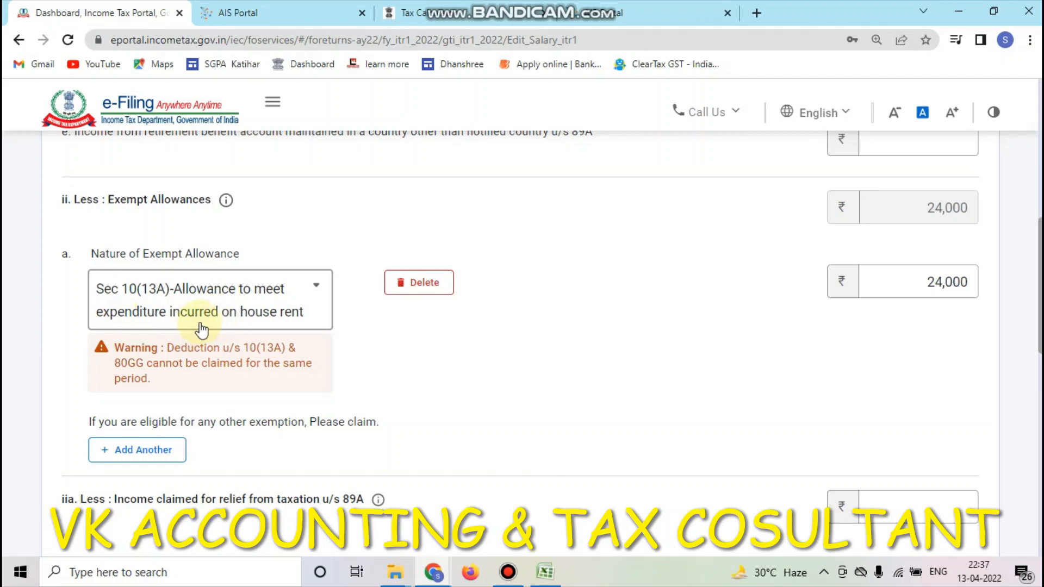
- Look through the available natures of exempt allowance and change the house rent entry to Any Other
{"action": "left_click", "coordinate": [312, 297]}
{"action": "scroll", "coordinate": [261, 432], "scroll_direction": "up", "scroll_amount": 5}
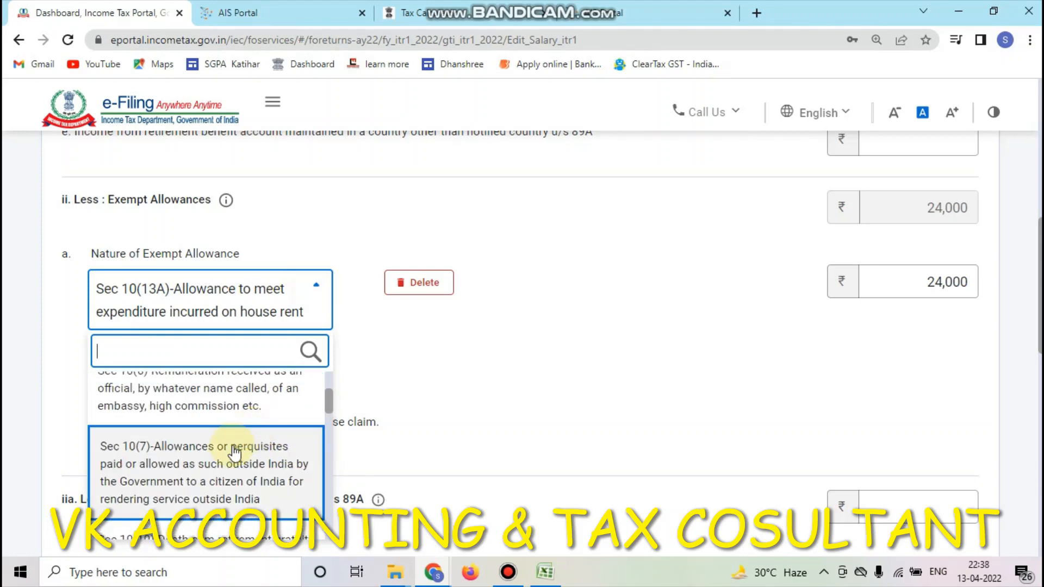
{"action": "scroll", "coordinate": [235, 447], "scroll_direction": "up", "scroll_amount": 3}
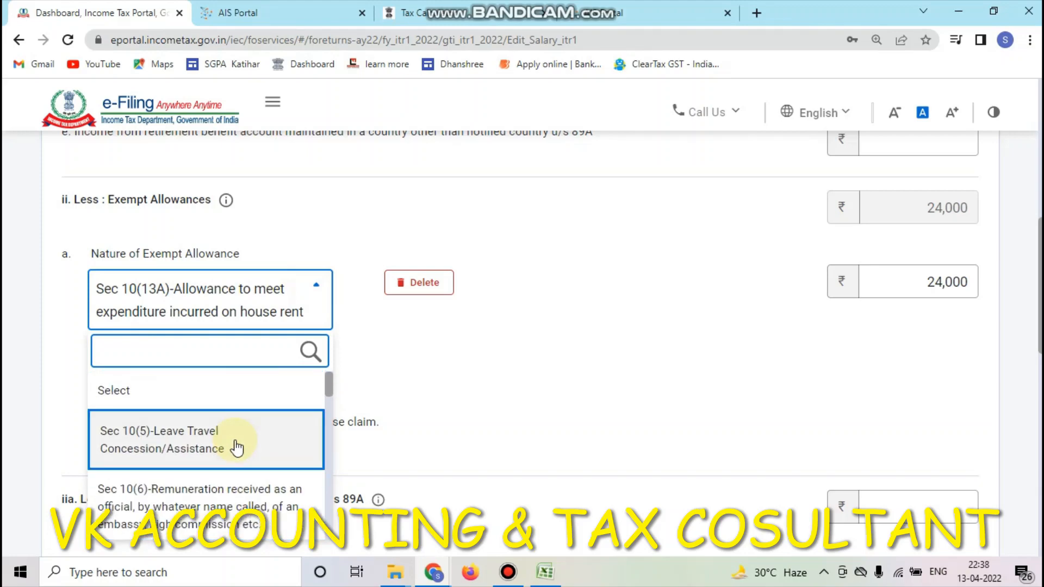
{"action": "scroll", "coordinate": [237, 447], "scroll_direction": "down", "scroll_amount": 5}
{"action": "scroll", "coordinate": [238, 463], "scroll_direction": "down", "scroll_amount": 5}
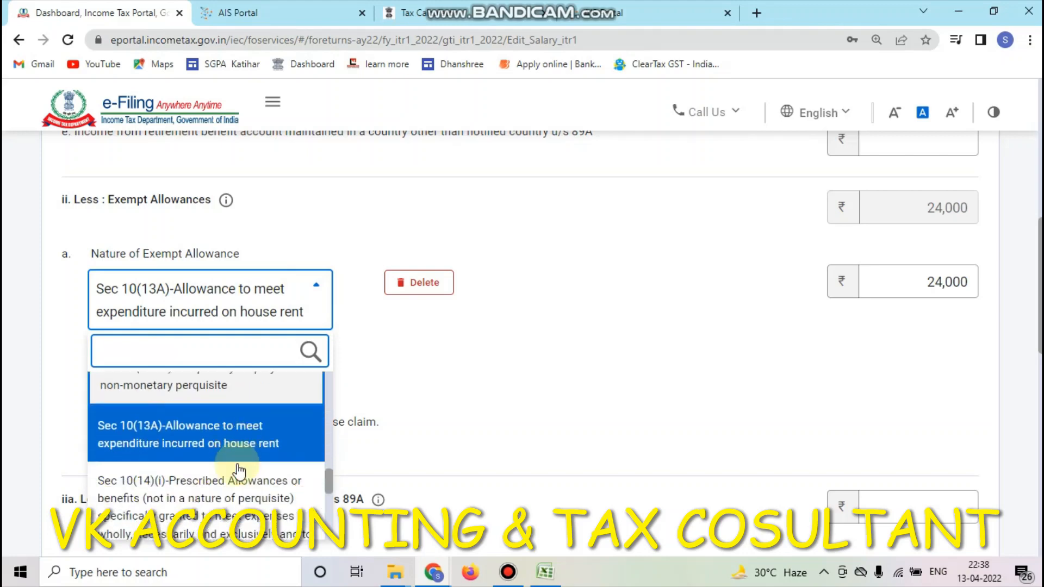
{"action": "scroll", "coordinate": [266, 466], "scroll_direction": "down", "scroll_amount": 1}
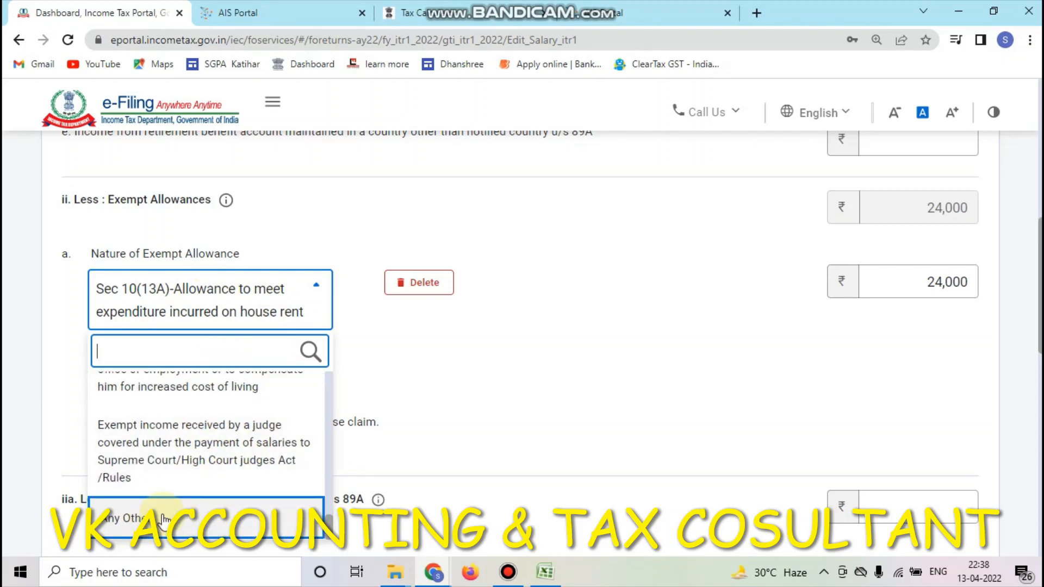
{"action": "left_click", "coordinate": [238, 510]}
{"action": "left_click", "coordinate": [212, 393]}
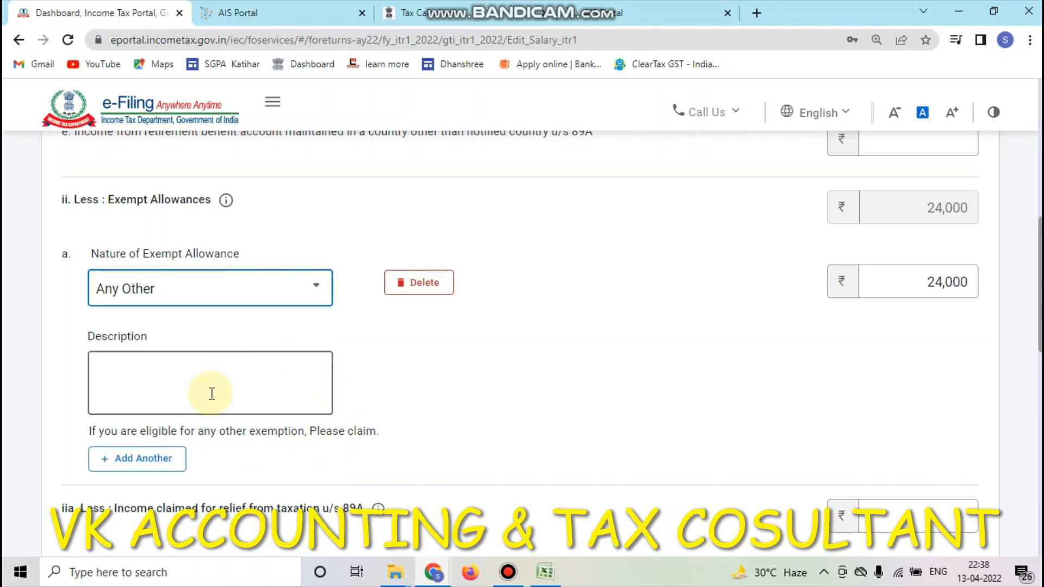
- Look through the available natures of exempt allowance, from the last entries up to Sec 10(5) Leave Travel Concession/Assistance
{"action": "left_click", "coordinate": [253, 299]}
{"action": "scroll", "coordinate": [210, 426], "scroll_direction": "up", "scroll_amount": 5}
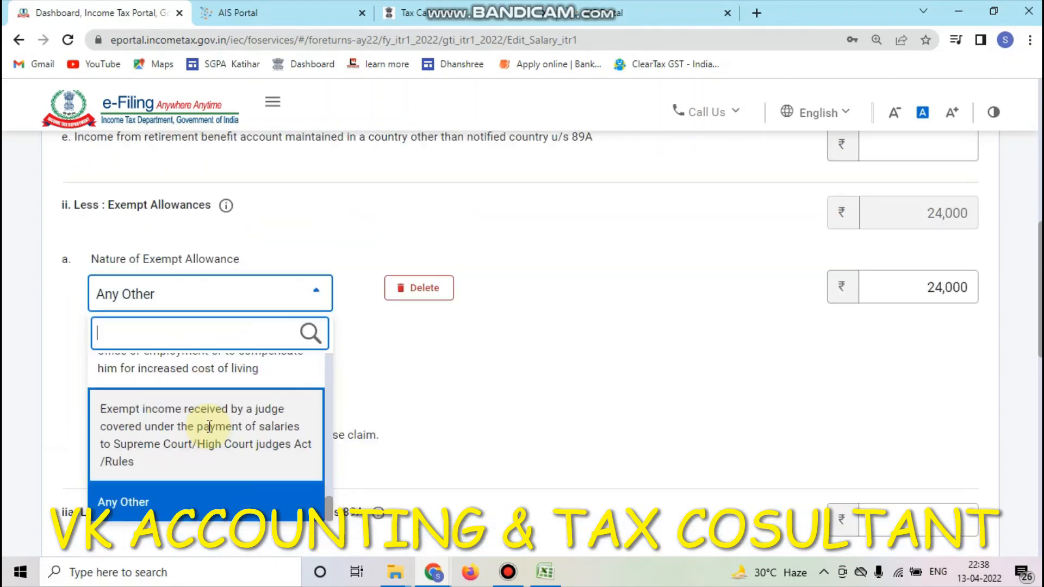
{"action": "scroll", "coordinate": [239, 424], "scroll_direction": "down", "scroll_amount": 3}
{"action": "scroll", "coordinate": [245, 324], "scroll_direction": "up", "scroll_amount": 3}
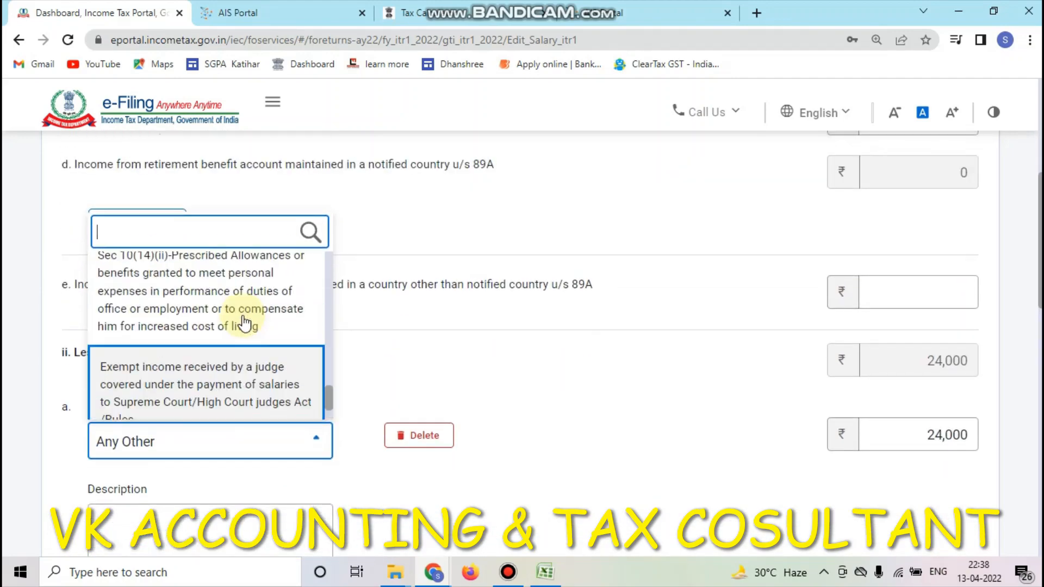
{"action": "scroll", "coordinate": [245, 339], "scroll_direction": "up", "scroll_amount": 5}
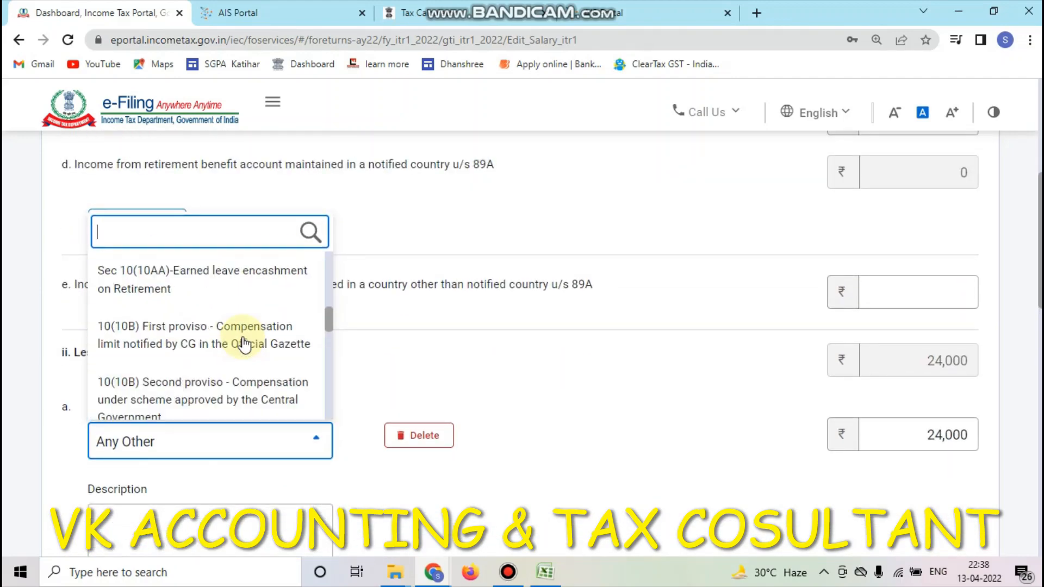
{"action": "scroll", "coordinate": [248, 359], "scroll_direction": "up", "scroll_amount": 3}
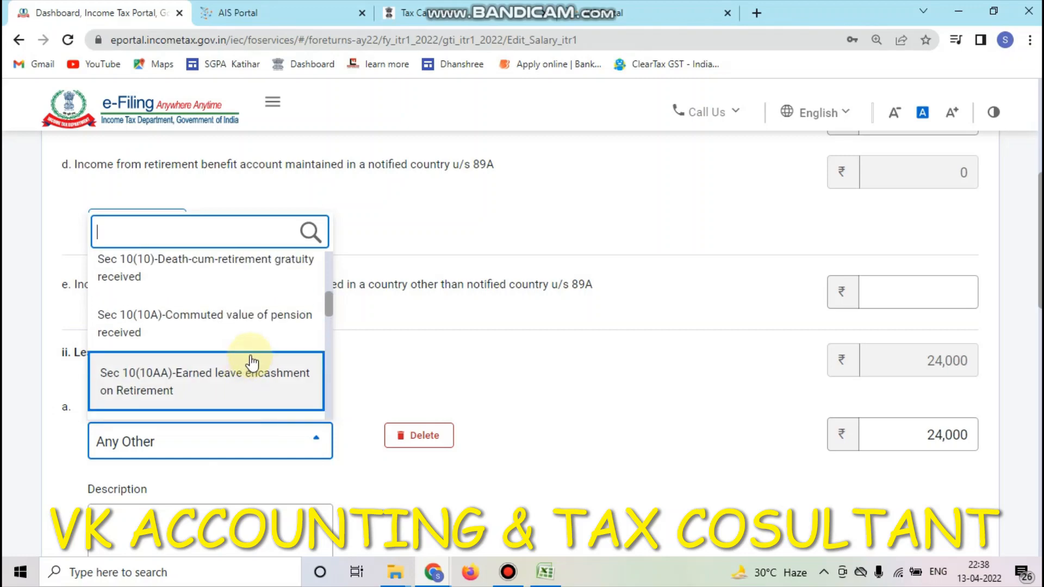
{"action": "scroll", "coordinate": [254, 355], "scroll_direction": "up", "scroll_amount": 3}
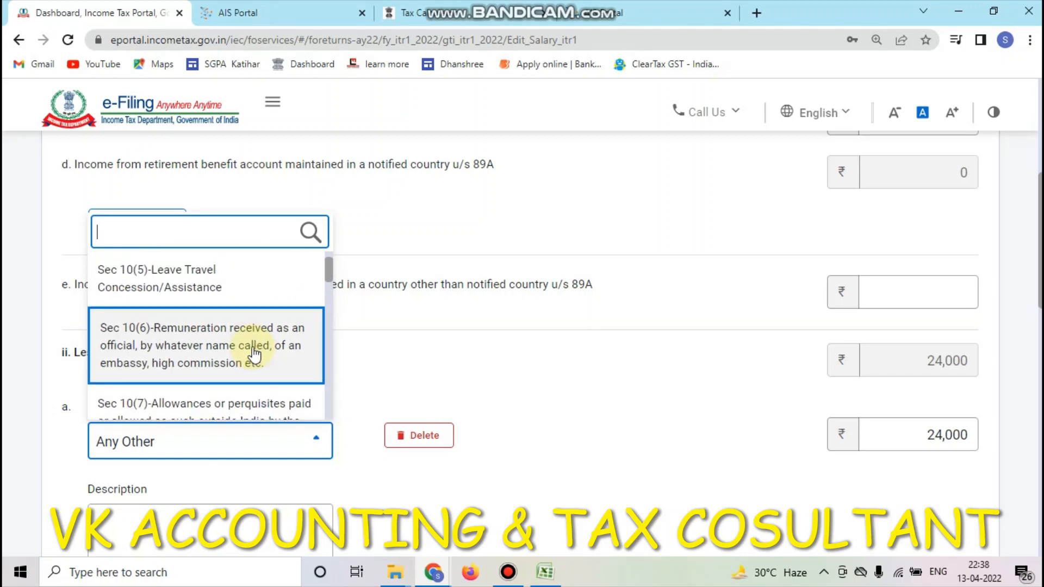
{"action": "scroll", "coordinate": [254, 355], "scroll_direction": "up", "scroll_amount": 1}
{"action": "scroll", "coordinate": [254, 352], "scroll_direction": "up", "scroll_amount": 1}
{"action": "scroll", "coordinate": [254, 352], "scroll_direction": "down", "scroll_amount": 3}
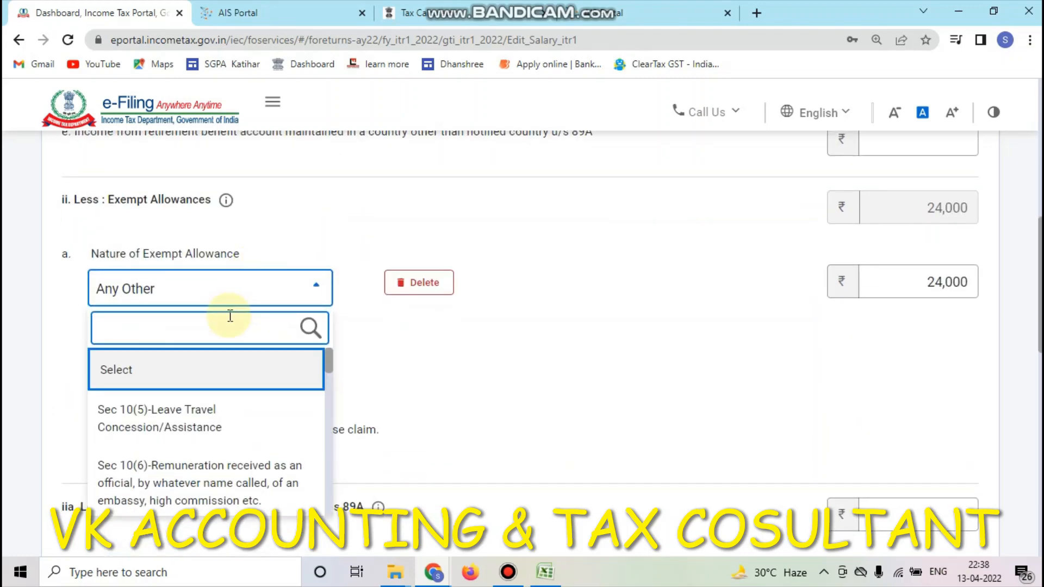
- Set the nature of the exempt allowance to Sec 10(13A)-Allowance to meet expenditure incurred on house rent
{"action": "left_click", "coordinate": [229, 294]}
{"action": "left_click", "coordinate": [205, 297]}
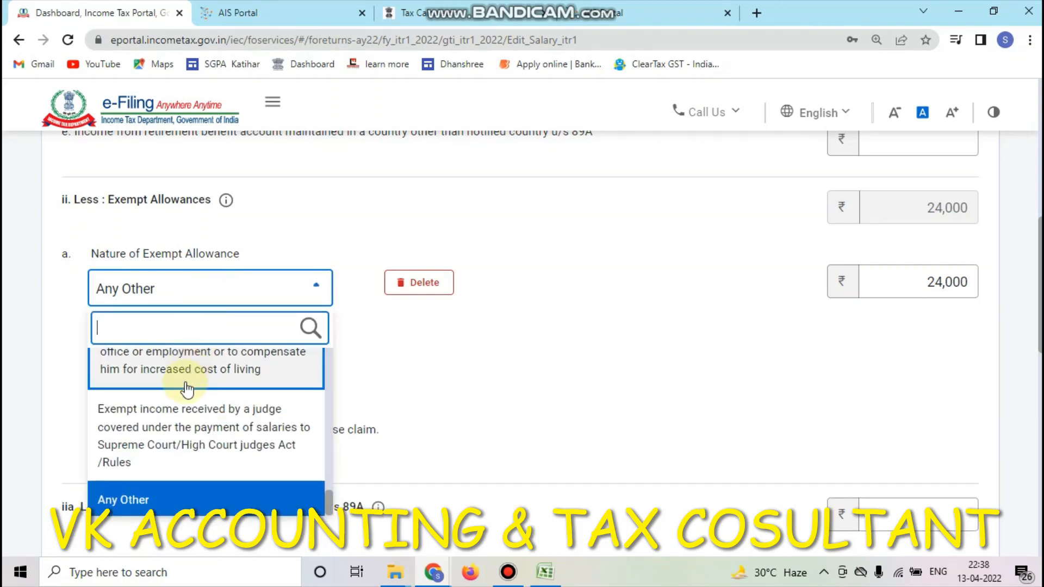
{"action": "scroll", "coordinate": [187, 401], "scroll_direction": "up", "scroll_amount": 2}
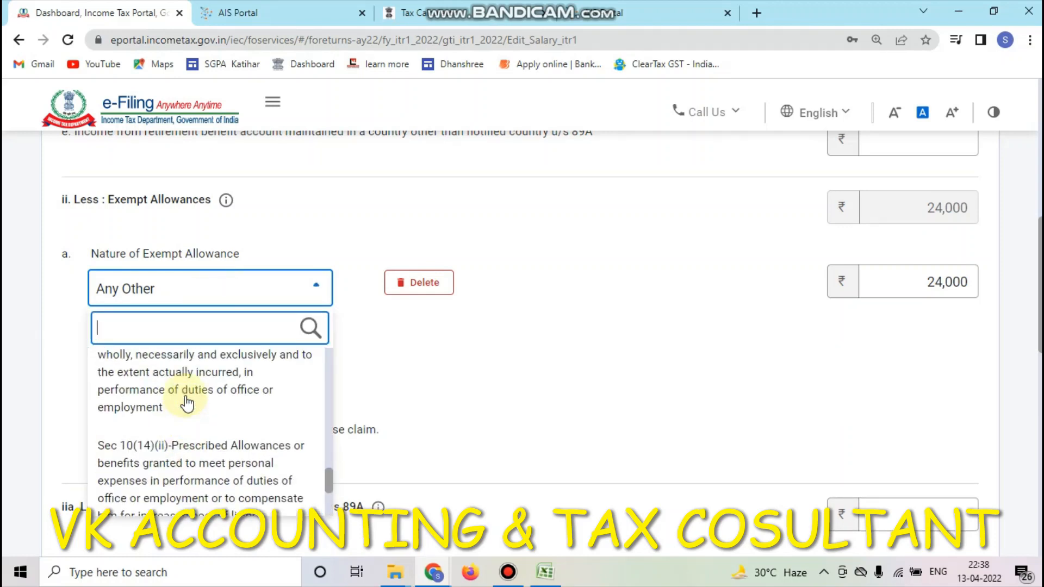
{"action": "scroll", "coordinate": [187, 405], "scroll_direction": "up", "scroll_amount": 3}
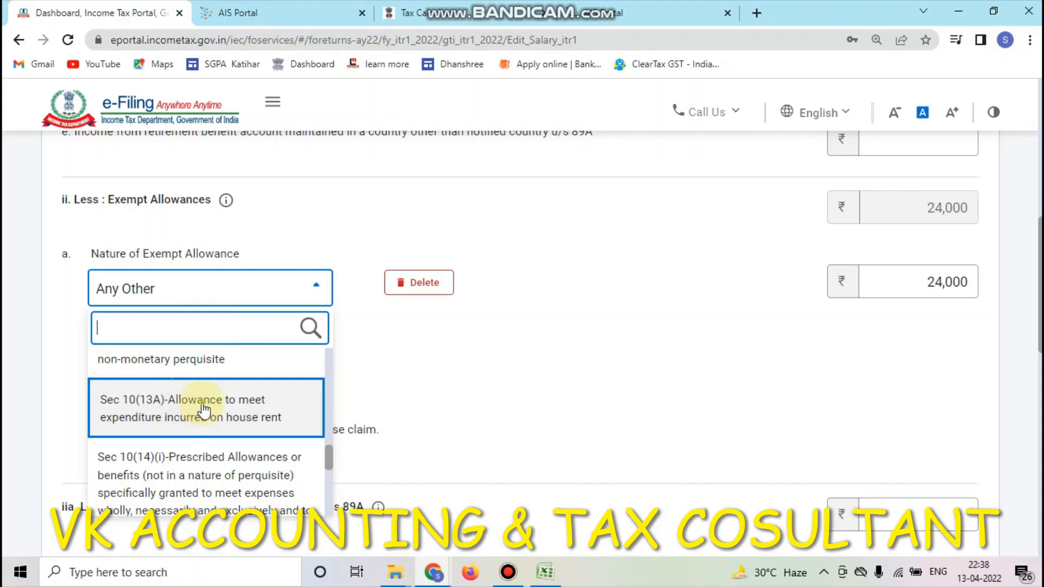
{"action": "left_click", "coordinate": [204, 409]}
- Check the standard deduction and professional tax amounts under Deductions u/s 16, and save the salary details
{"action": "scroll", "coordinate": [848, 375], "scroll_direction": "down", "scroll_amount": 2}
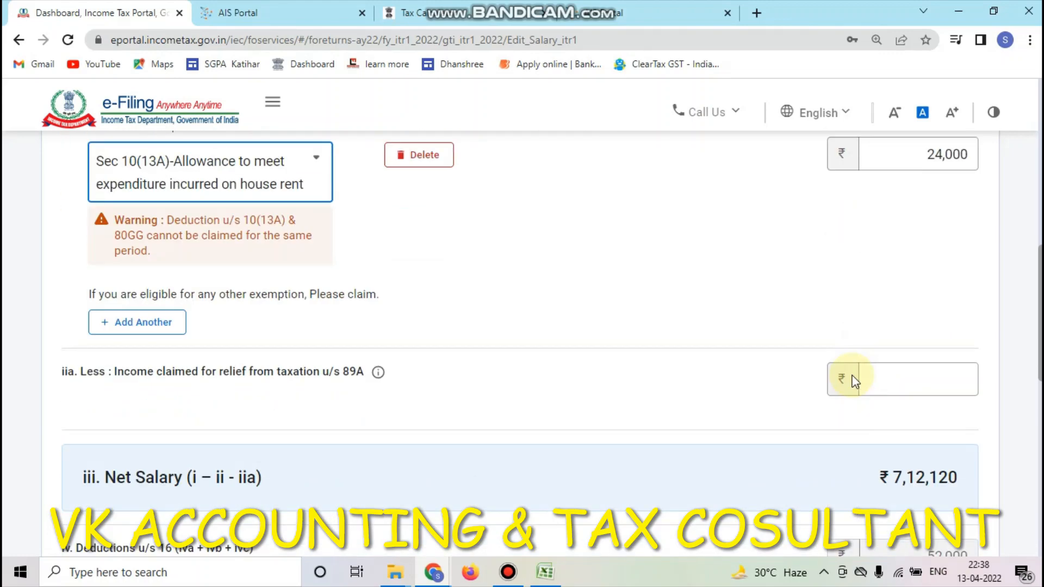
{"action": "scroll", "coordinate": [725, 373], "scroll_direction": "down", "scroll_amount": 3}
{"action": "scroll", "coordinate": [648, 396], "scroll_direction": "down", "scroll_amount": 3}
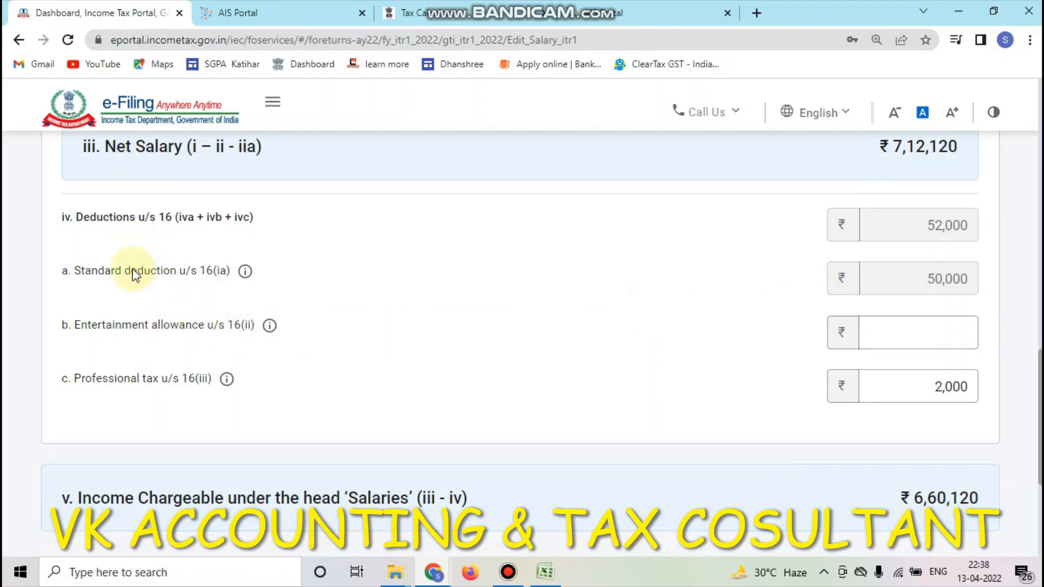
{"action": "left_click_drag", "start_coordinate": [132, 271], "coordinate": [371, 277]}
{"action": "left_click_drag", "start_coordinate": [920, 279], "coordinate": [987, 286]}
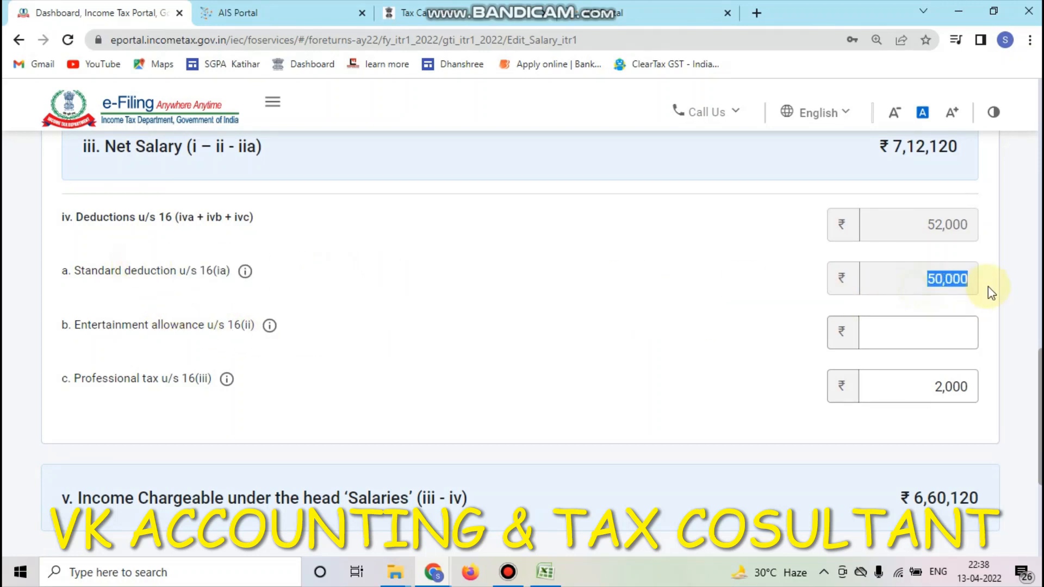
{"action": "left_click_drag", "start_coordinate": [75, 271], "coordinate": [998, 285]}
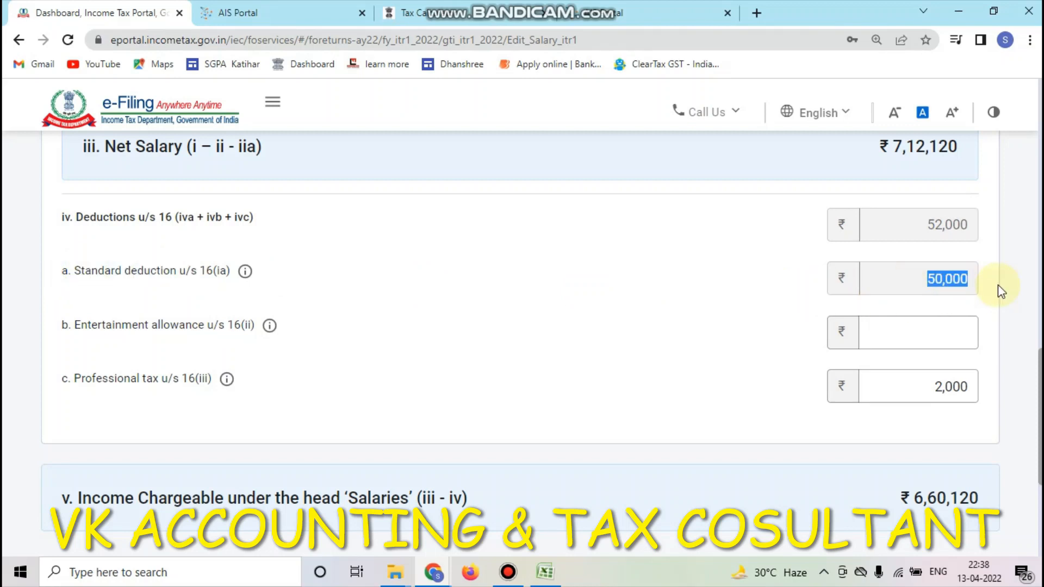
{"action": "left_click_drag", "start_coordinate": [62, 384], "coordinate": [611, 358]}
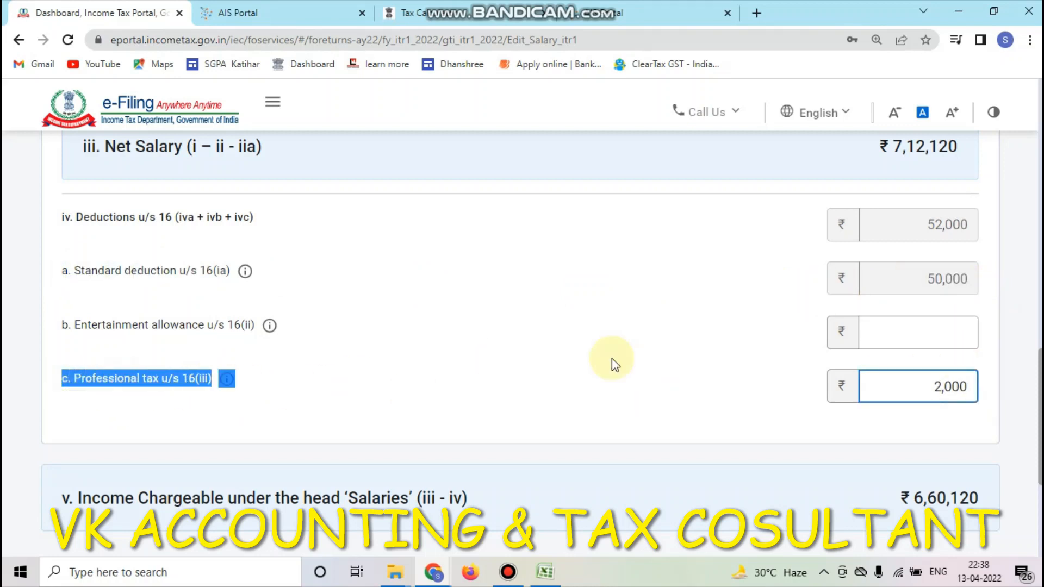
{"action": "left_click", "coordinate": [768, 393]}
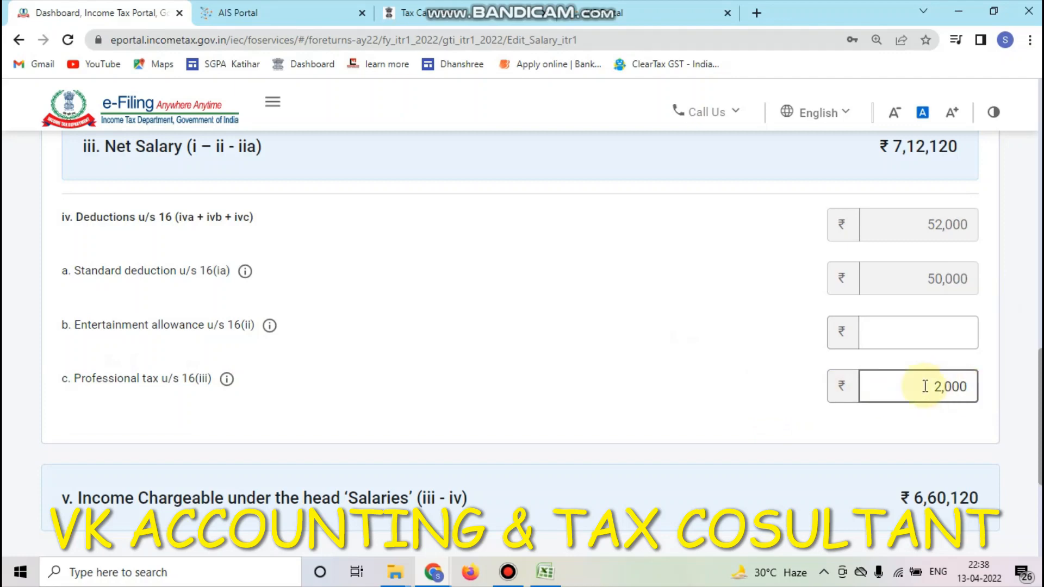
{"action": "left_click_drag", "start_coordinate": [927, 385], "coordinate": [991, 396]}
{"action": "scroll", "coordinate": [865, 387], "scroll_direction": "down", "scroll_amount": 5}
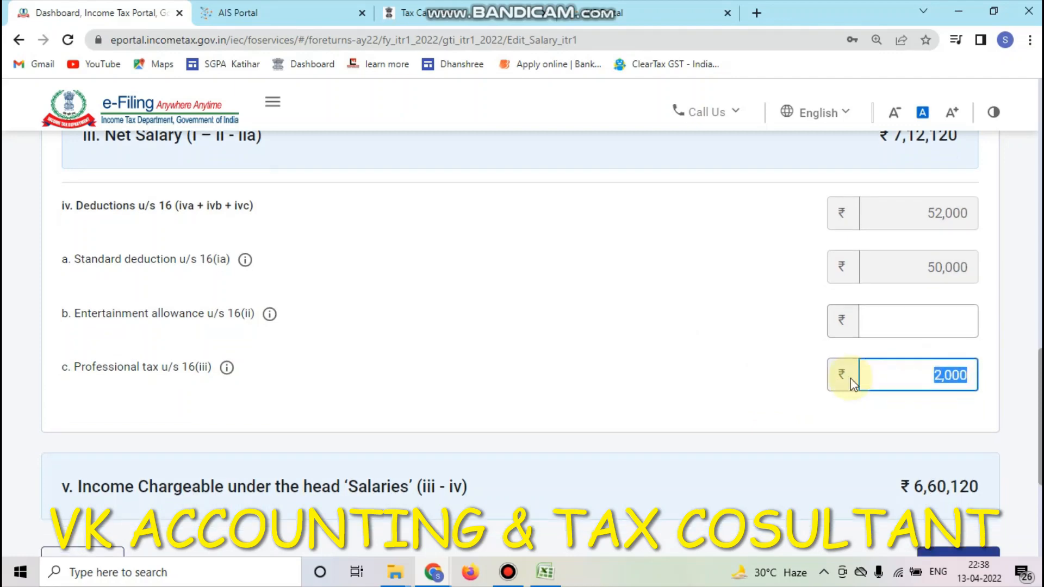
{"action": "scroll", "coordinate": [841, 321], "scroll_direction": "up", "scroll_amount": 3}
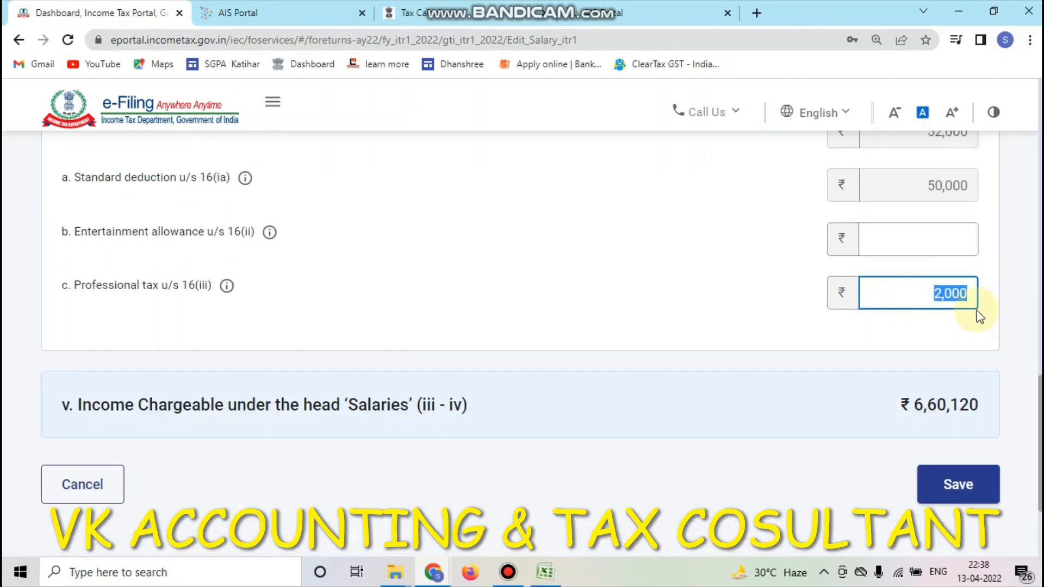
{"action": "left_click", "coordinate": [946, 489]}
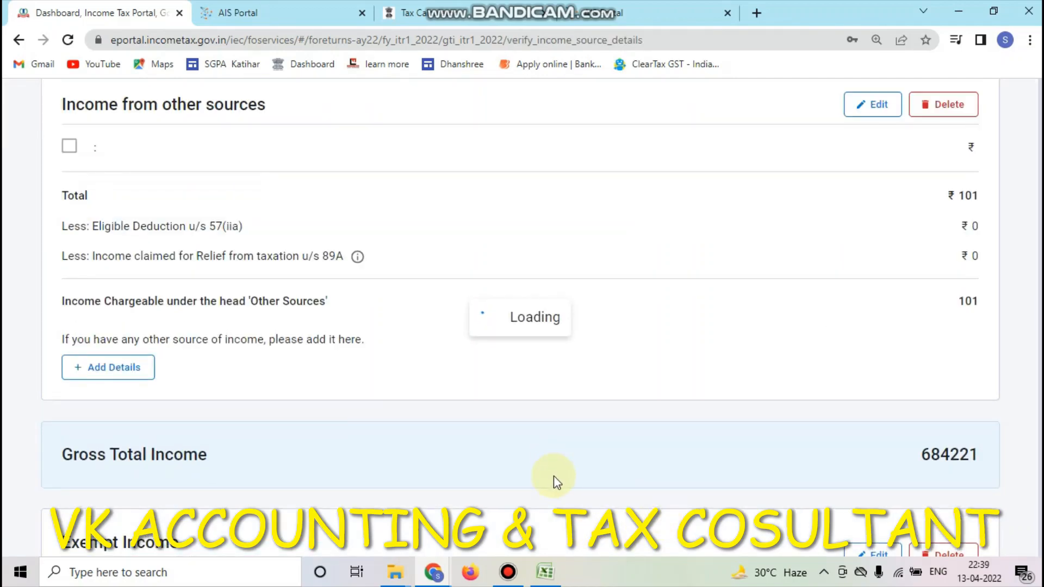
- Review the house property and other sources income, and open the Interest from Income Tax Refund entry for editing
{"action": "scroll", "coordinate": [397, 413], "scroll_direction": "down", "scroll_amount": 6}
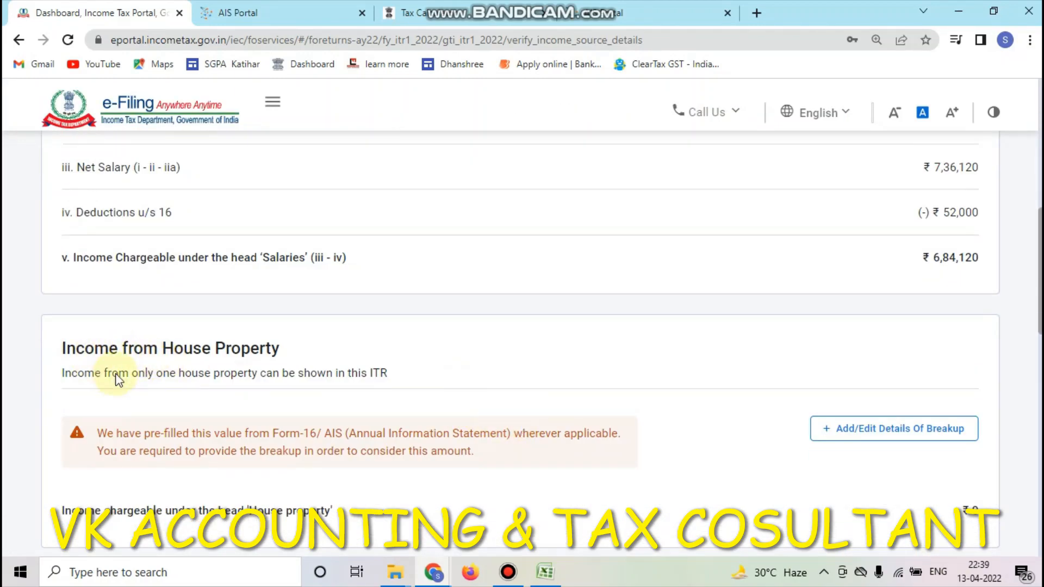
{"action": "scroll", "coordinate": [168, 400], "scroll_direction": "down", "scroll_amount": 4}
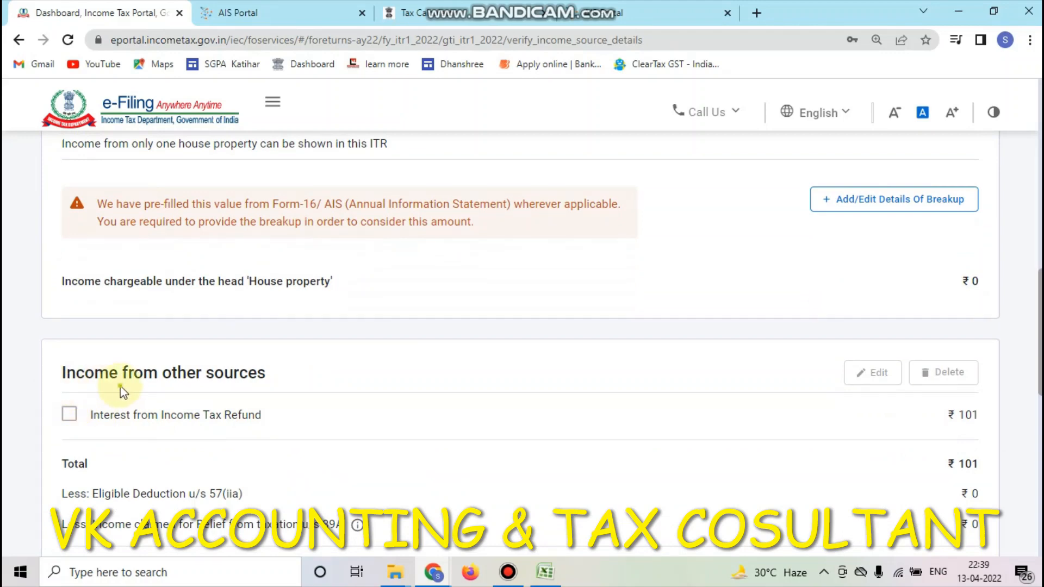
{"action": "left_click_drag", "start_coordinate": [121, 392], "coordinate": [266, 388]}
{"action": "scroll", "coordinate": [408, 378], "scroll_direction": "up", "scroll_amount": 3}
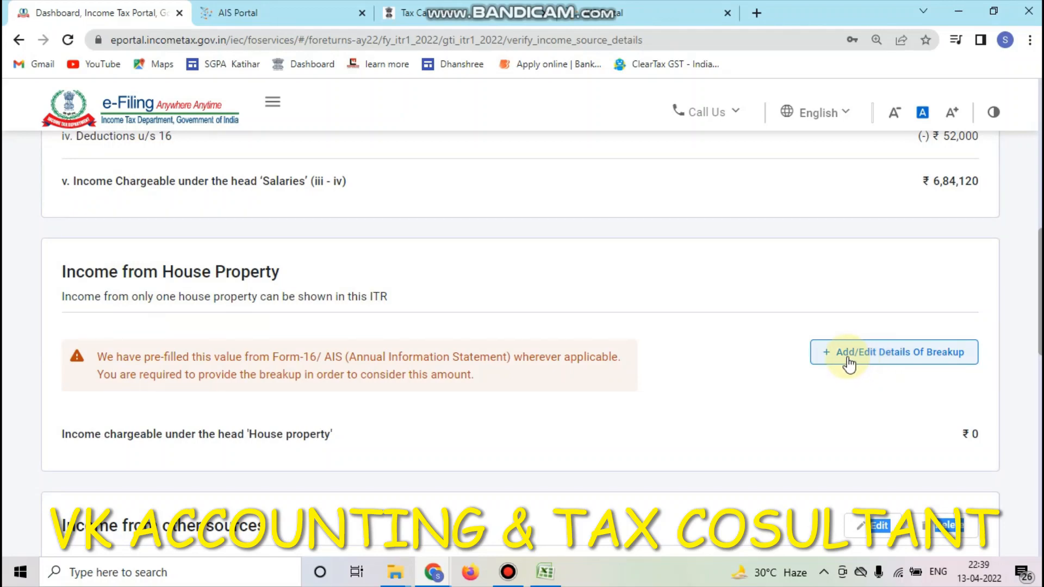
{"action": "scroll", "coordinate": [750, 384], "scroll_direction": "down", "scroll_amount": 3}
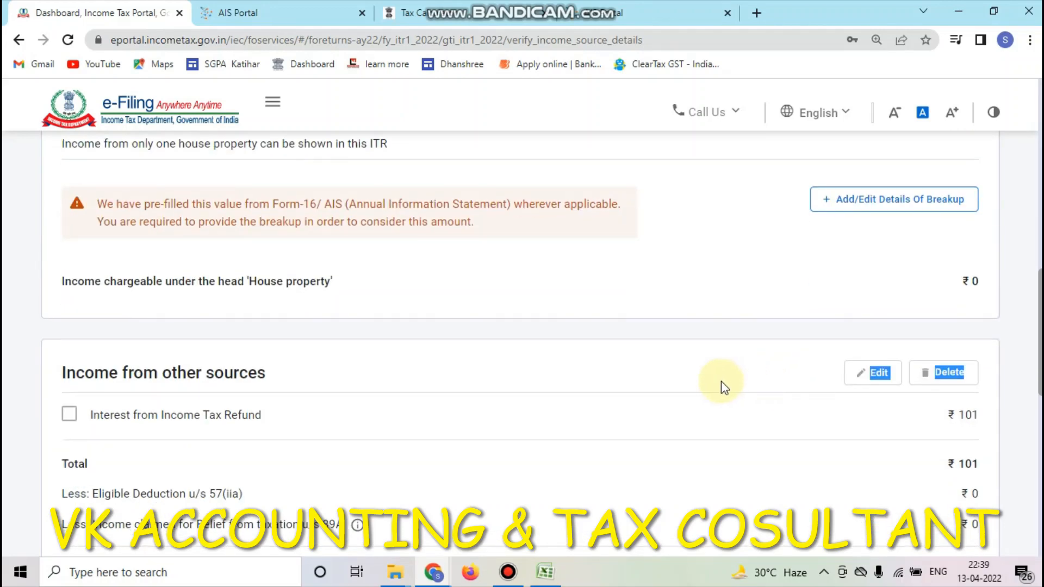
{"action": "scroll", "coordinate": [725, 396], "scroll_direction": "down", "scroll_amount": 2}
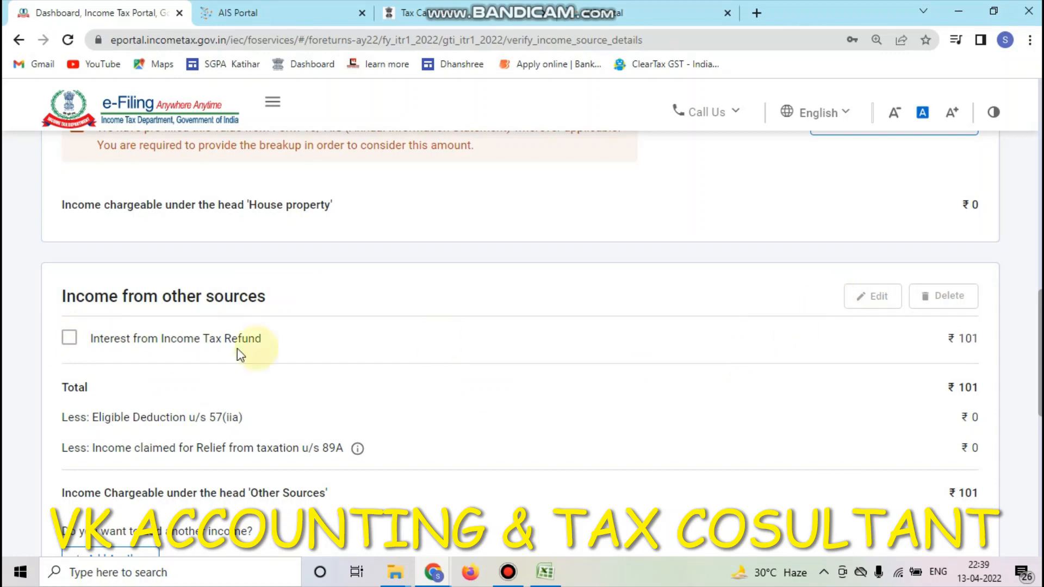
{"action": "left_click", "coordinate": [68, 338]}
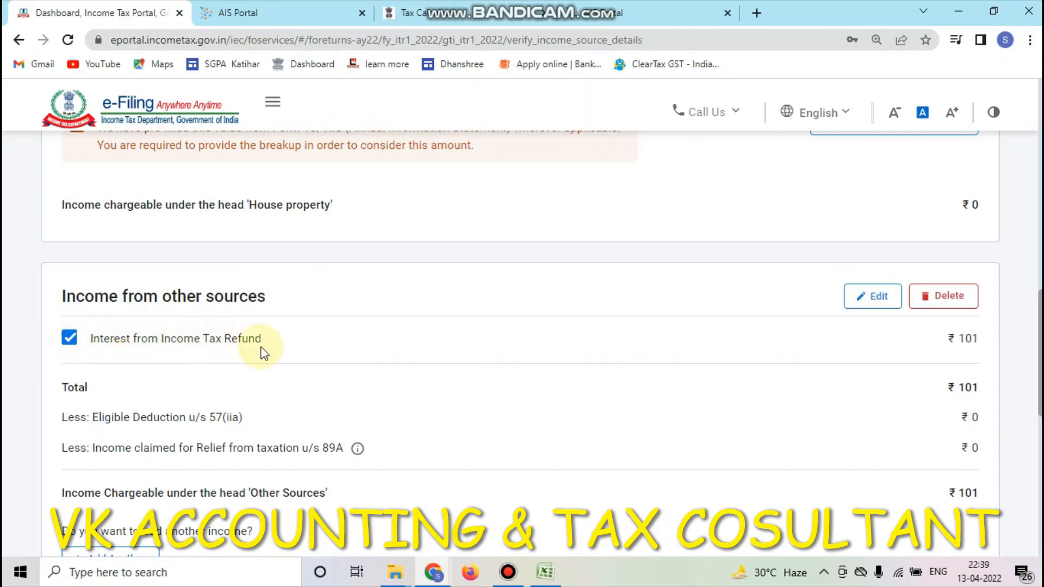
{"action": "left_click", "coordinate": [879, 298]}
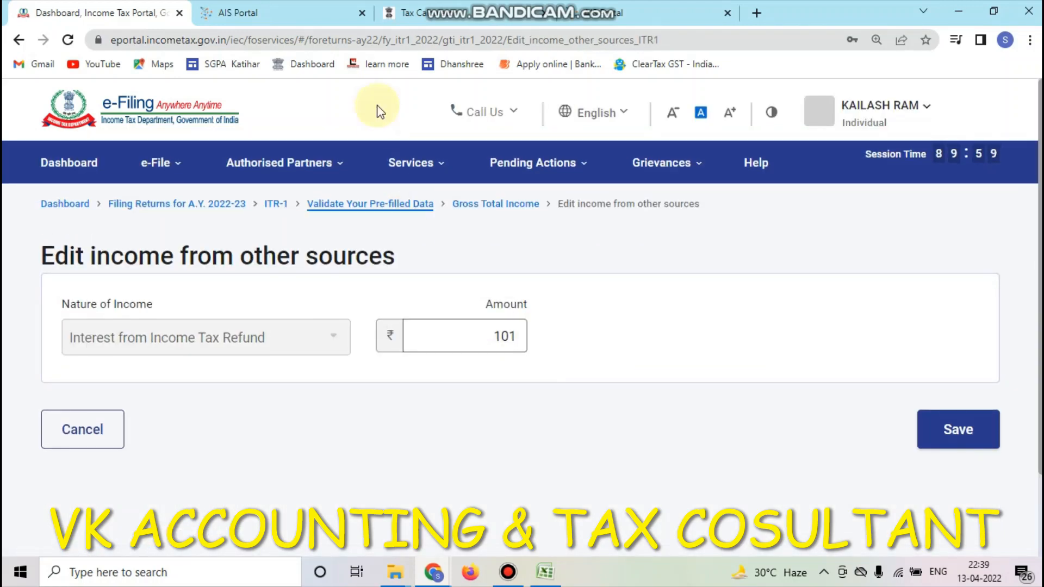
- Switch to the AIS Portal, check the information categories in the Taxpayer Information Summary, and return to the e-filing portal
{"action": "left_click", "coordinate": [234, 12]}
{"action": "scroll", "coordinate": [570, 449], "scroll_direction": "down", "scroll_amount": 4}
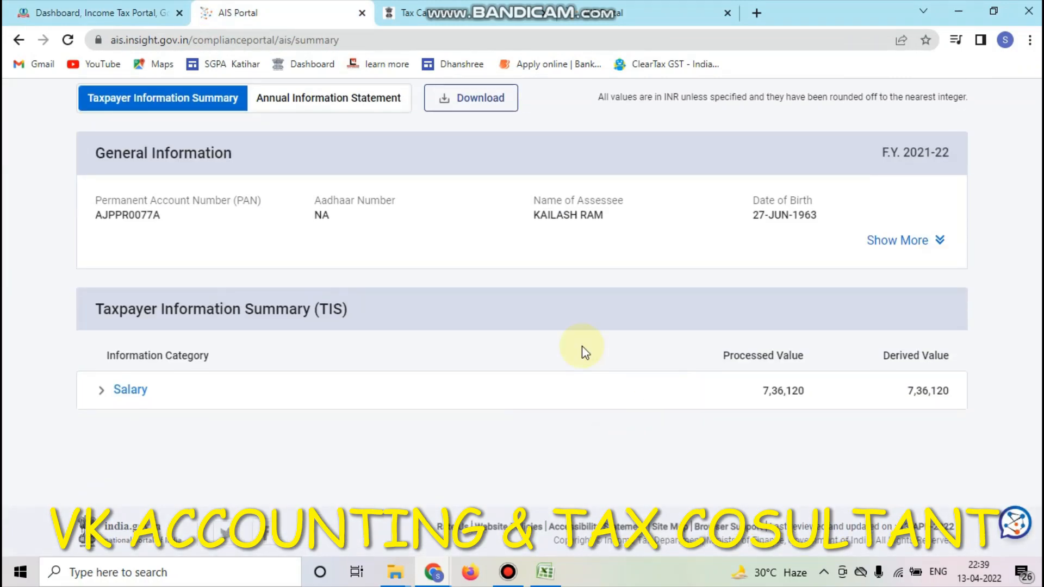
{"action": "left_click", "coordinate": [104, 12]}
- Check the amount of the Interest from Income Tax Refund entry and save the entry
{"action": "left_click", "coordinate": [467, 337]}
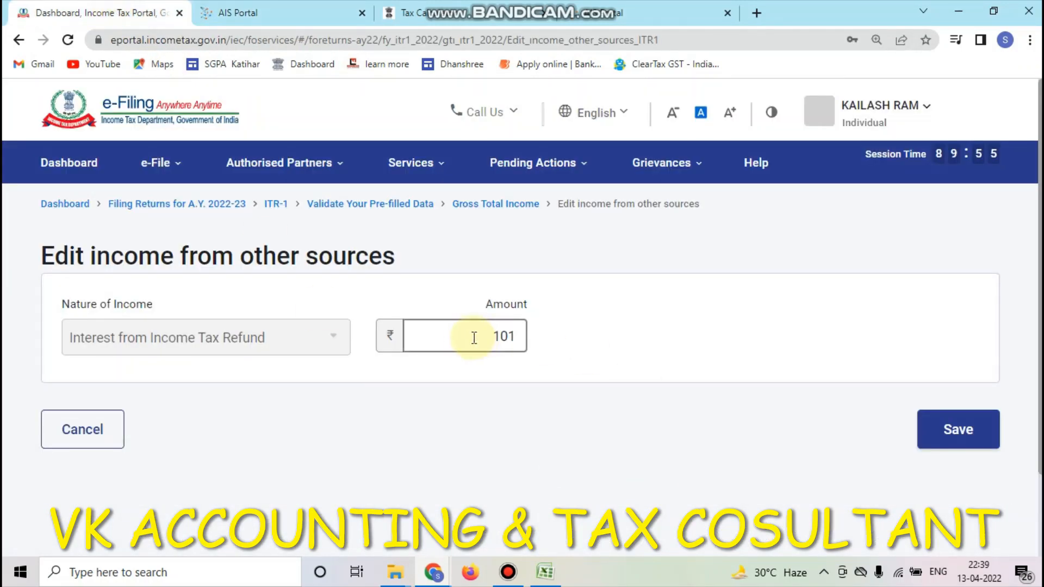
{"action": "key", "text": "ctrl+a"}
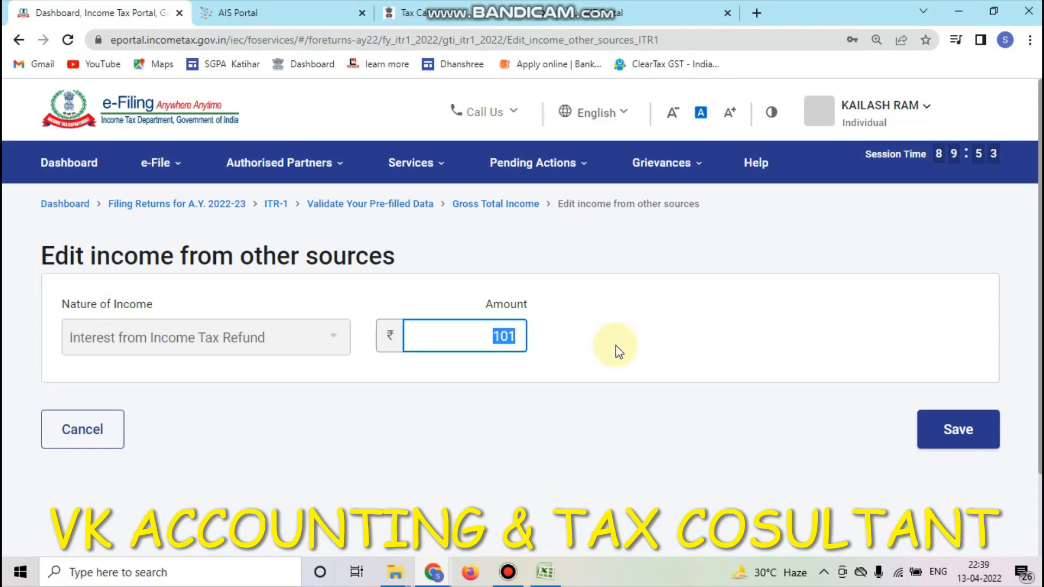
{"action": "left_click", "coordinate": [617, 430]}
{"action": "left_click_drag", "start_coordinate": [486, 337], "coordinate": [614, 335]}
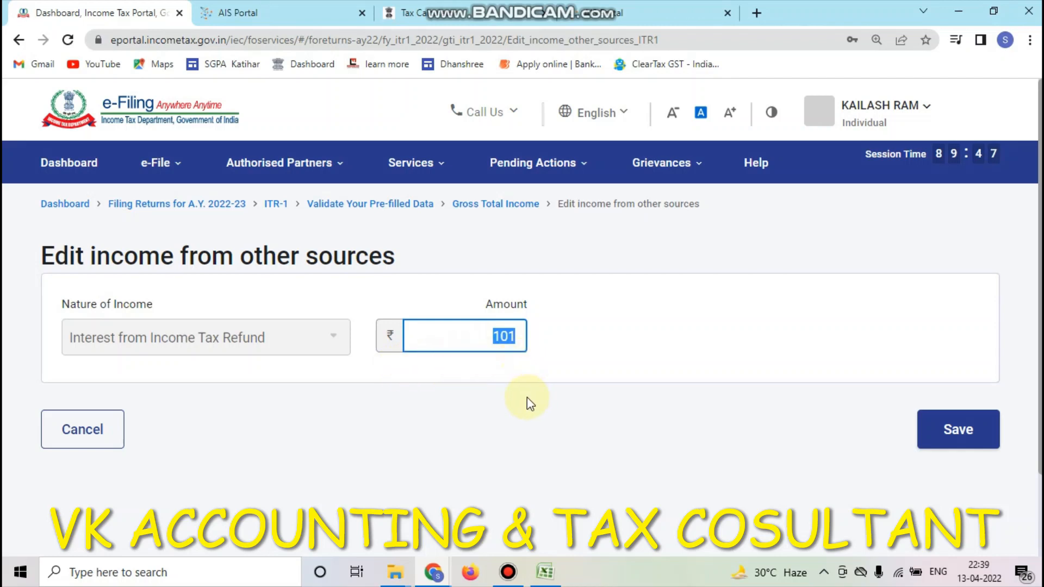
{"action": "left_click_drag", "start_coordinate": [481, 340], "coordinate": [518, 339]}
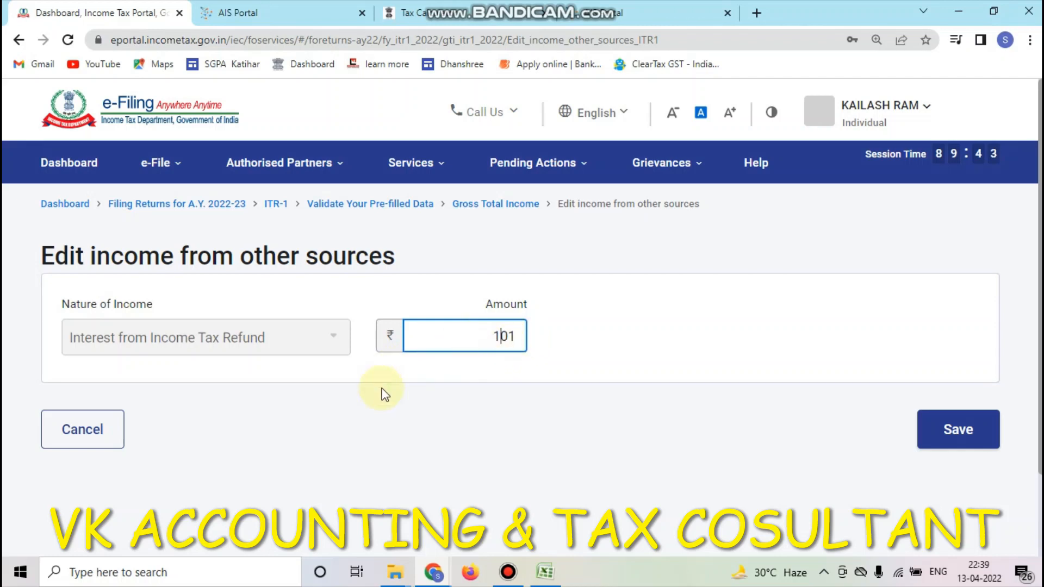
{"action": "left_click", "coordinate": [959, 431]}
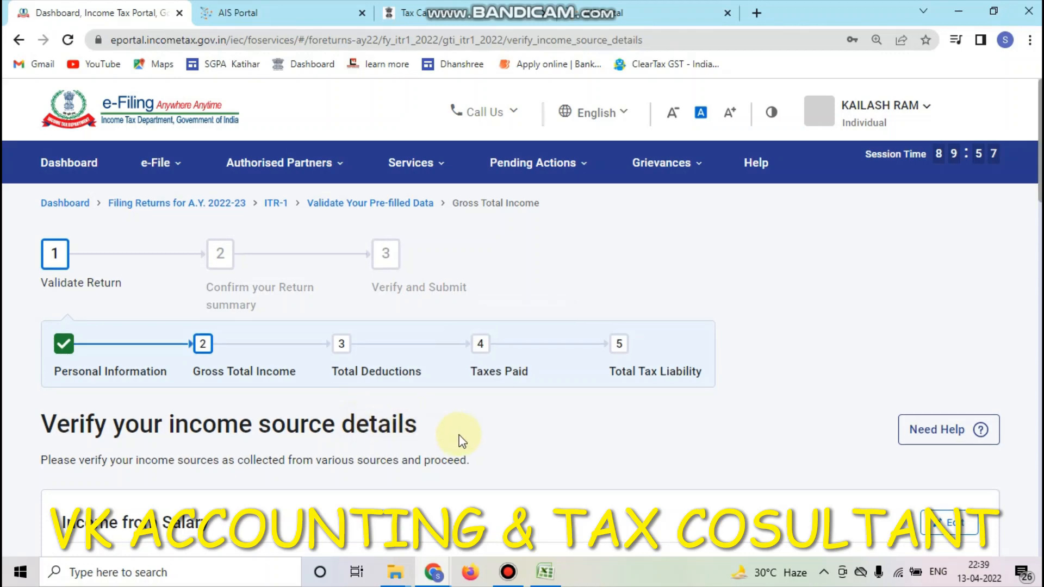
- Look over the Gross Total Income and Exempt Income sections, and open the form for adding another income from other sources
{"action": "scroll", "coordinate": [487, 419], "scroll_direction": "down", "scroll_amount": 5}
{"action": "scroll", "coordinate": [459, 455], "scroll_direction": "down", "scroll_amount": 6}
{"action": "scroll", "coordinate": [547, 404], "scroll_direction": "down", "scroll_amount": 8}
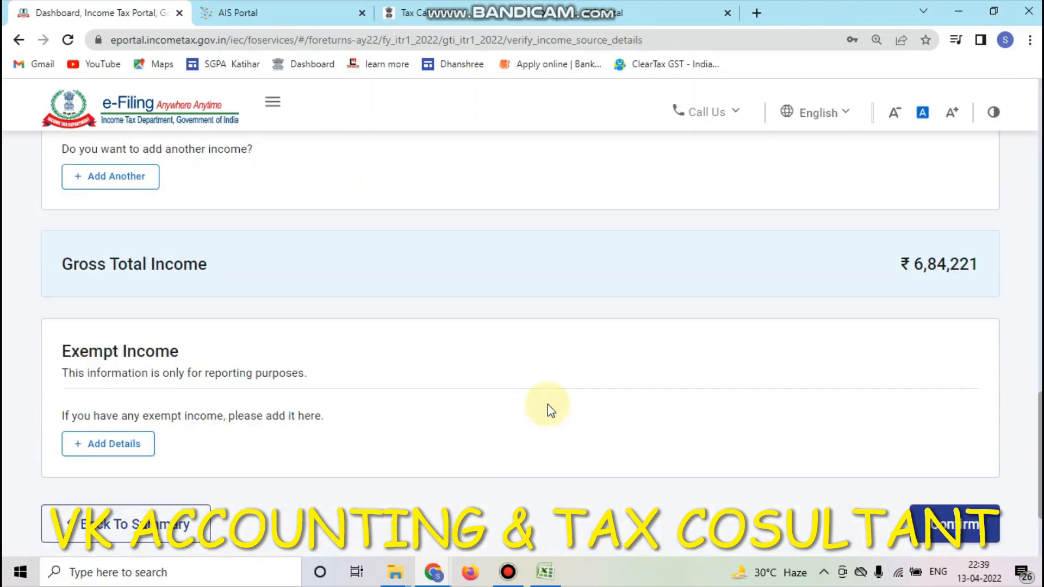
{"action": "scroll", "coordinate": [550, 401], "scroll_direction": "up", "scroll_amount": 2}
{"action": "scroll", "coordinate": [550, 402], "scroll_direction": "down", "scroll_amount": 2}
{"action": "scroll", "coordinate": [550, 402], "scroll_direction": "down", "scroll_amount": 2}
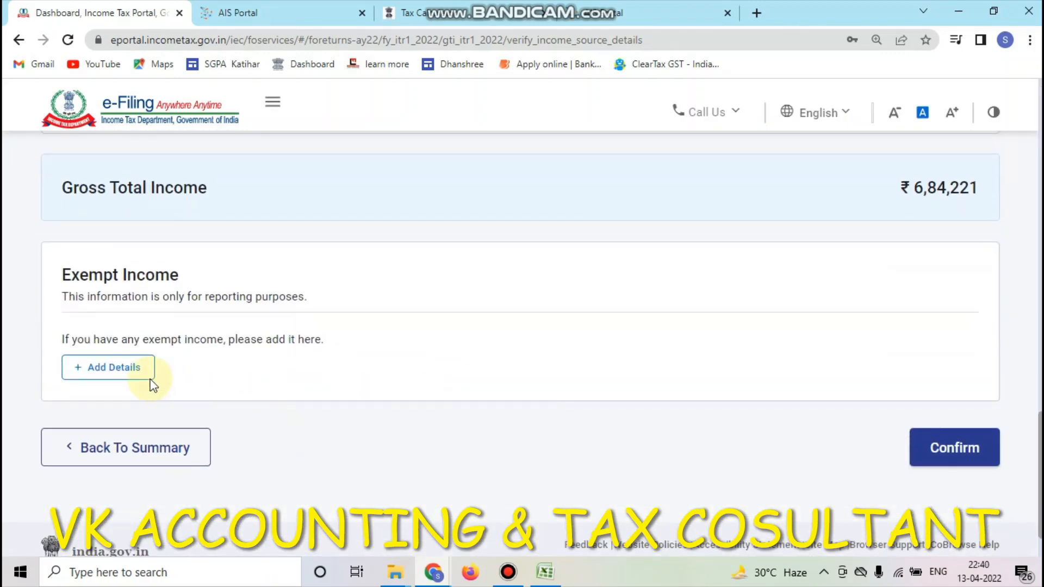
{"action": "scroll", "coordinate": [366, 385], "scroll_direction": "up", "scroll_amount": 7}
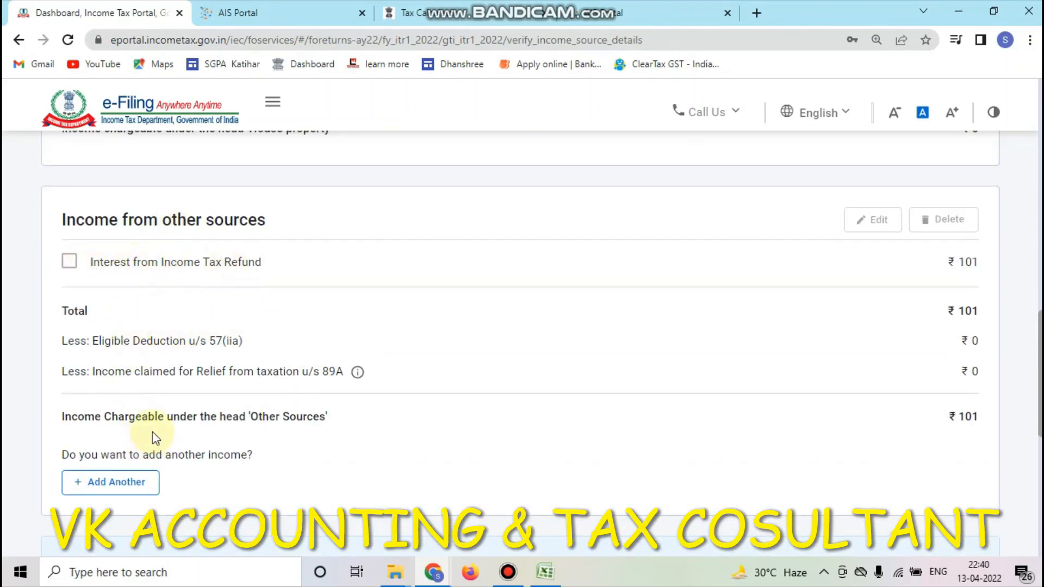
{"action": "scroll", "coordinate": [406, 337], "scroll_direction": "down", "scroll_amount": 1}
{"action": "left_click", "coordinate": [103, 409]}
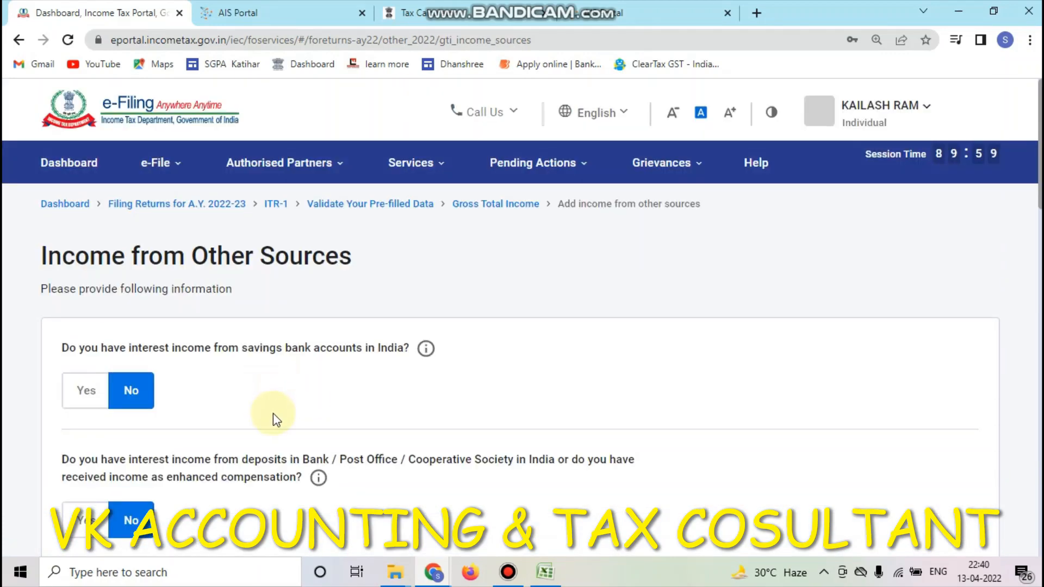
- Try Yes for the savings bank interest and deposit interest questions, and set both answers back to No
{"action": "scroll", "coordinate": [273, 413], "scroll_direction": "down", "scroll_amount": 1}
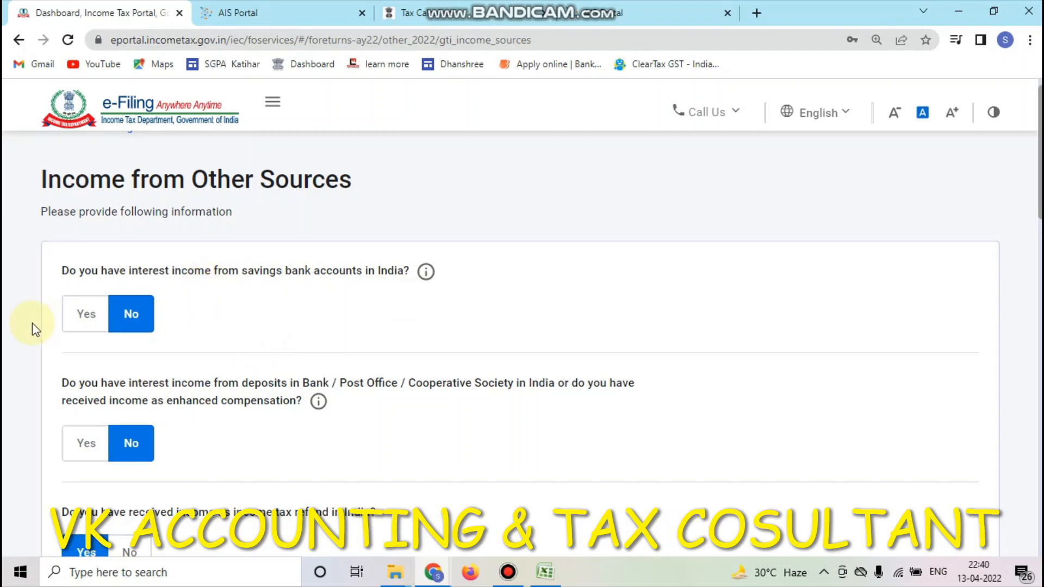
{"action": "left_click", "coordinate": [88, 320]}
{"action": "left_click", "coordinate": [129, 314]}
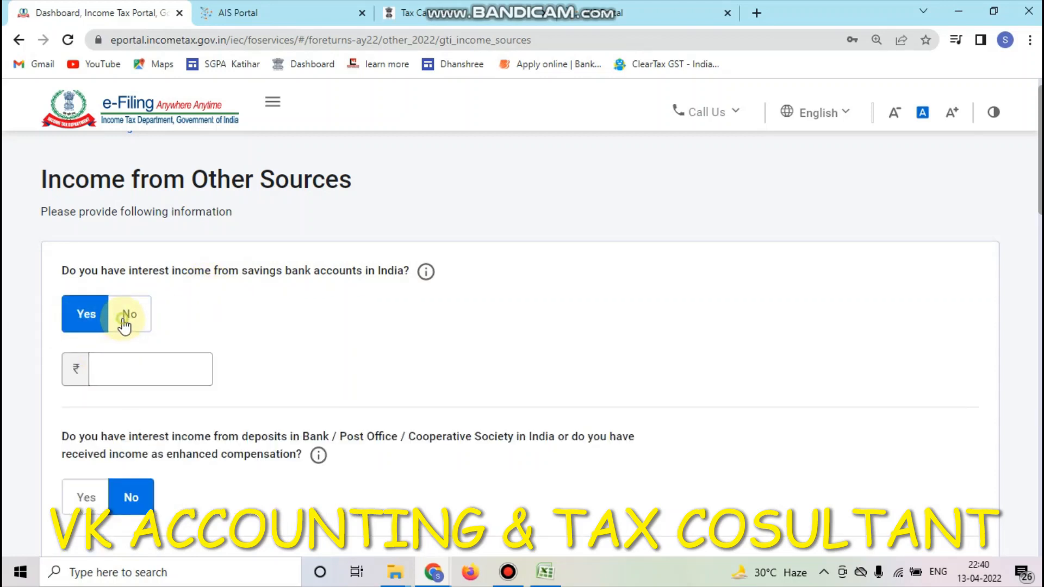
{"action": "scroll", "coordinate": [244, 326], "scroll_direction": "down", "scroll_amount": 1}
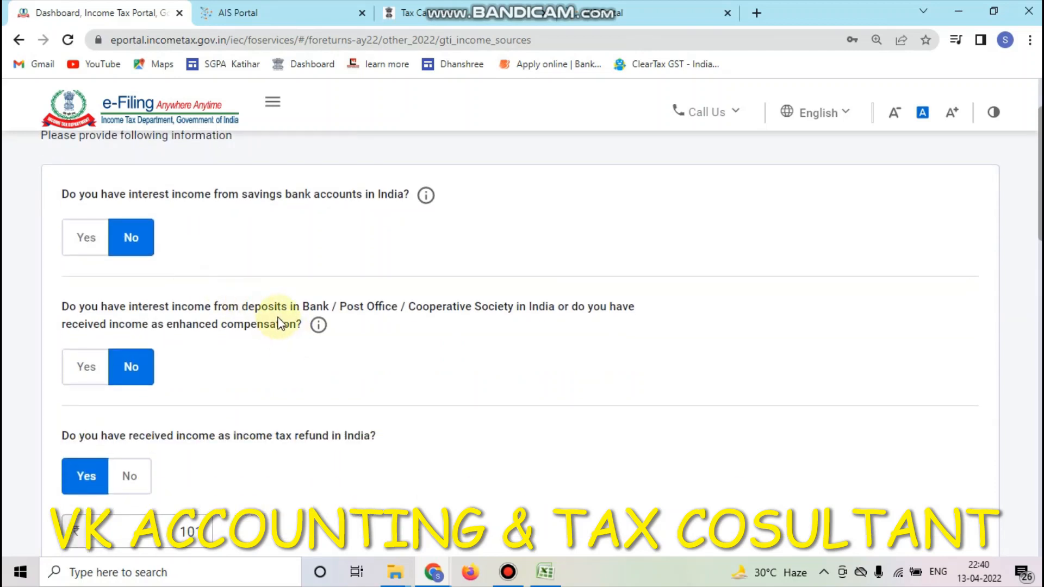
{"action": "scroll", "coordinate": [283, 339], "scroll_direction": "down", "scroll_amount": 2}
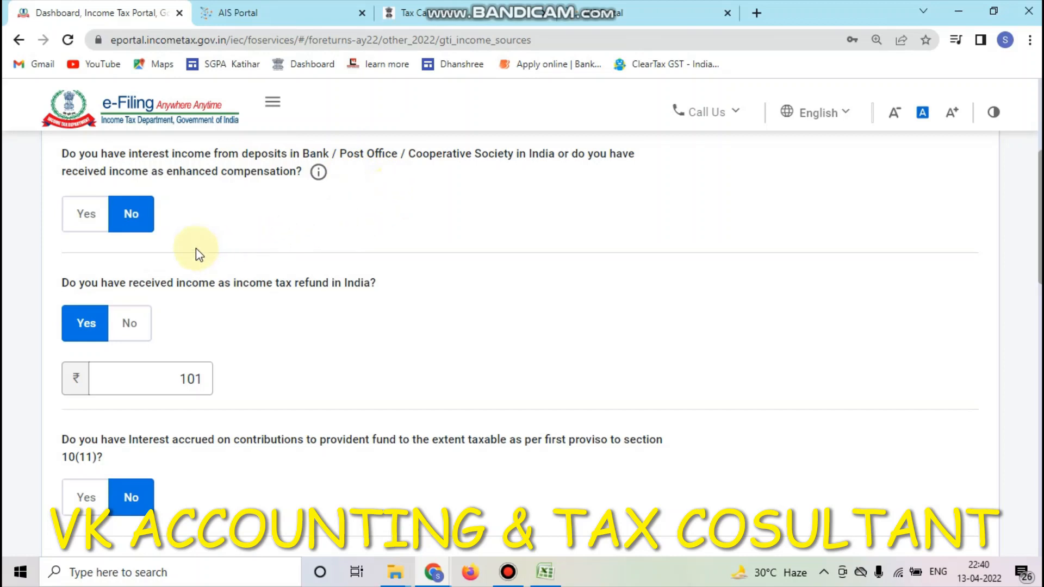
{"action": "left_click", "coordinate": [86, 215]}
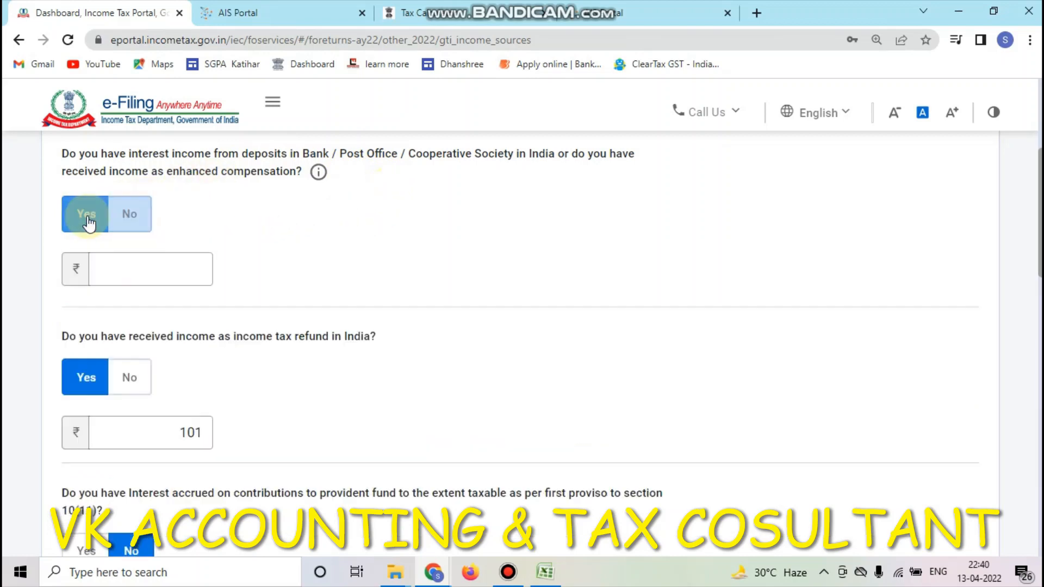
{"action": "left_click", "coordinate": [129, 222]}
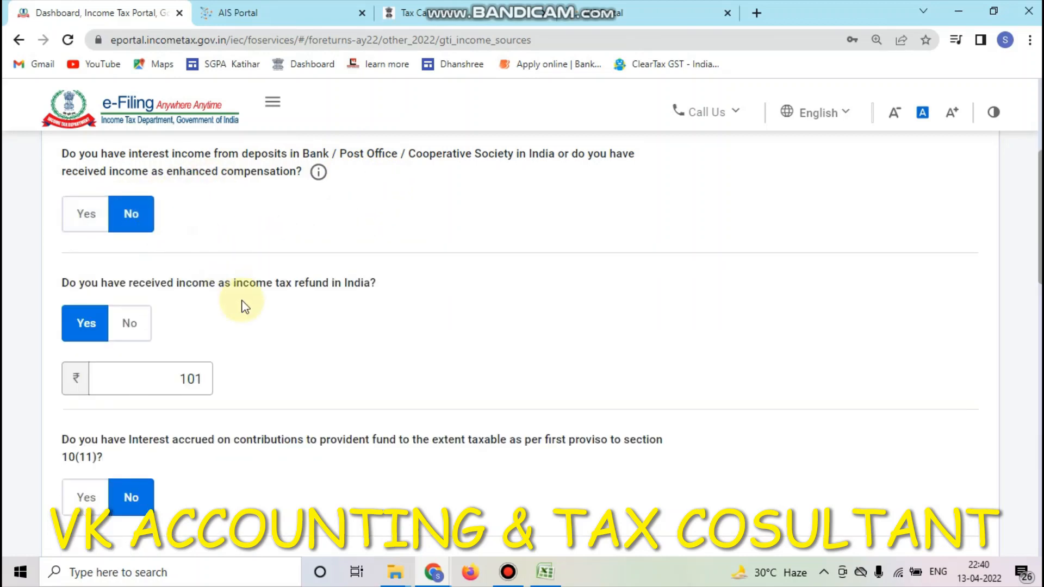
- Examine the remaining other-sources questions on income tax refund, provident fund interest, family pension, other income and dividends
{"action": "scroll", "coordinate": [239, 303], "scroll_direction": "down", "scroll_amount": 1}
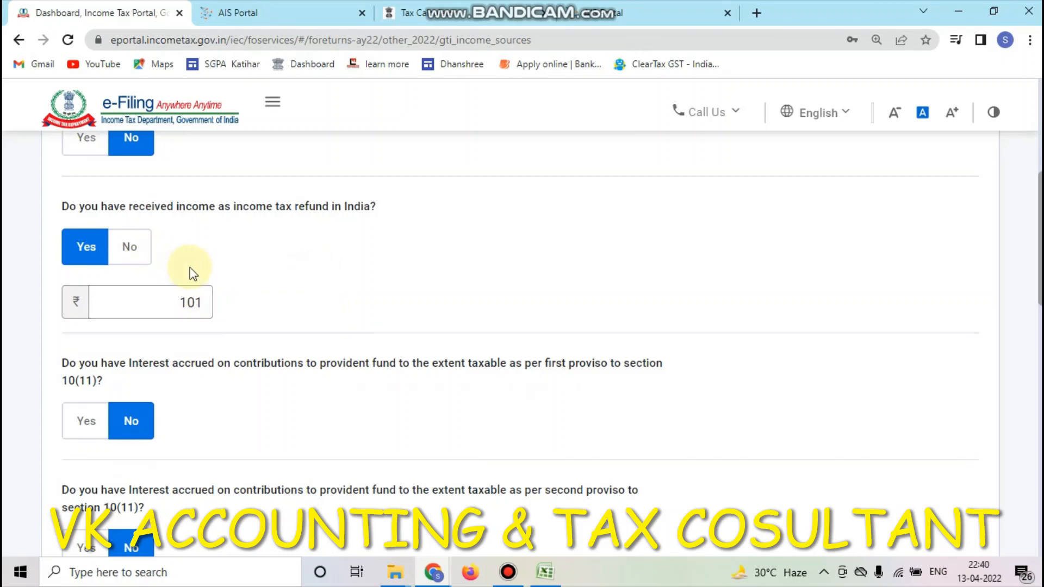
{"action": "scroll", "coordinate": [191, 273], "scroll_direction": "down", "scroll_amount": 1}
{"action": "scroll", "coordinate": [215, 276], "scroll_direction": "down", "scroll_amount": 1}
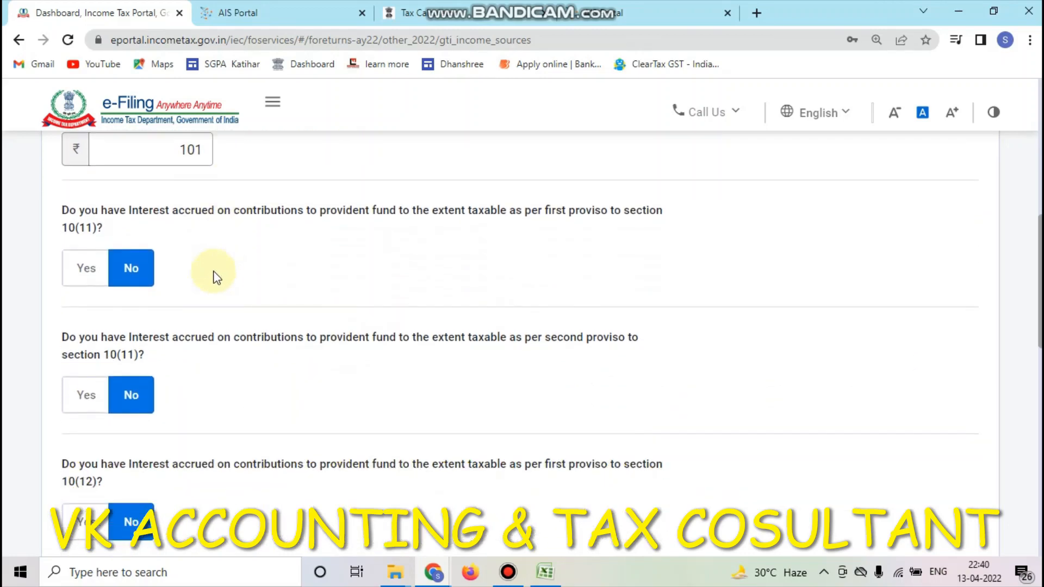
{"action": "scroll", "coordinate": [198, 250], "scroll_direction": "up", "scroll_amount": 2}
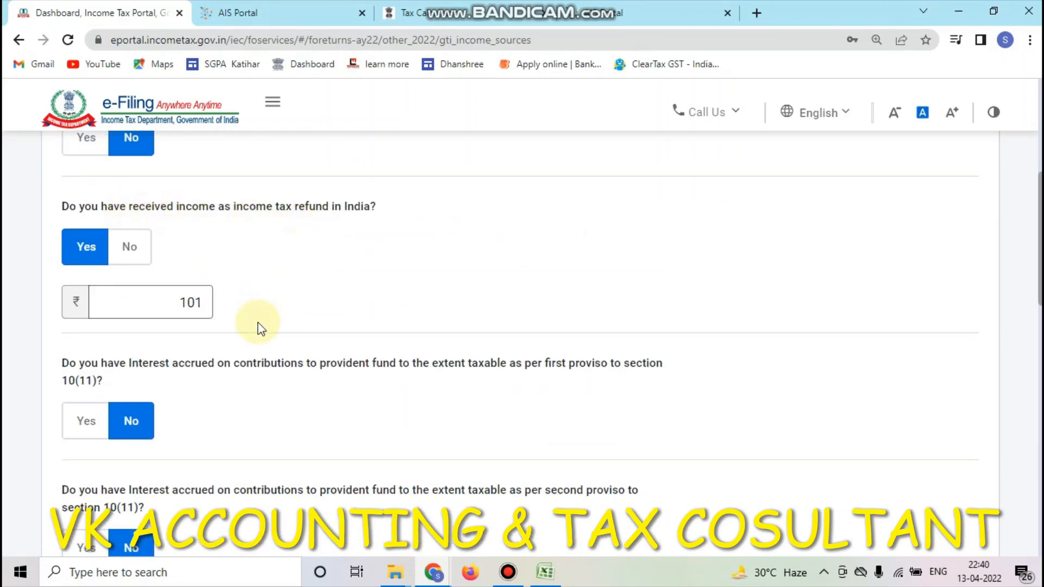
{"action": "scroll", "coordinate": [256, 322], "scroll_direction": "down", "scroll_amount": 1}
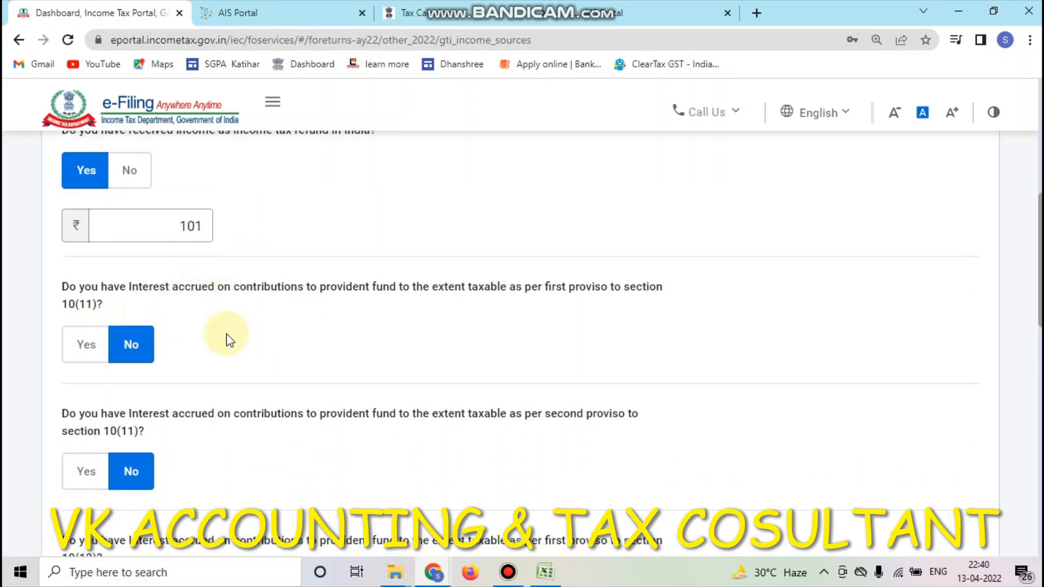
{"action": "scroll", "coordinate": [229, 342], "scroll_direction": "down", "scroll_amount": 2}
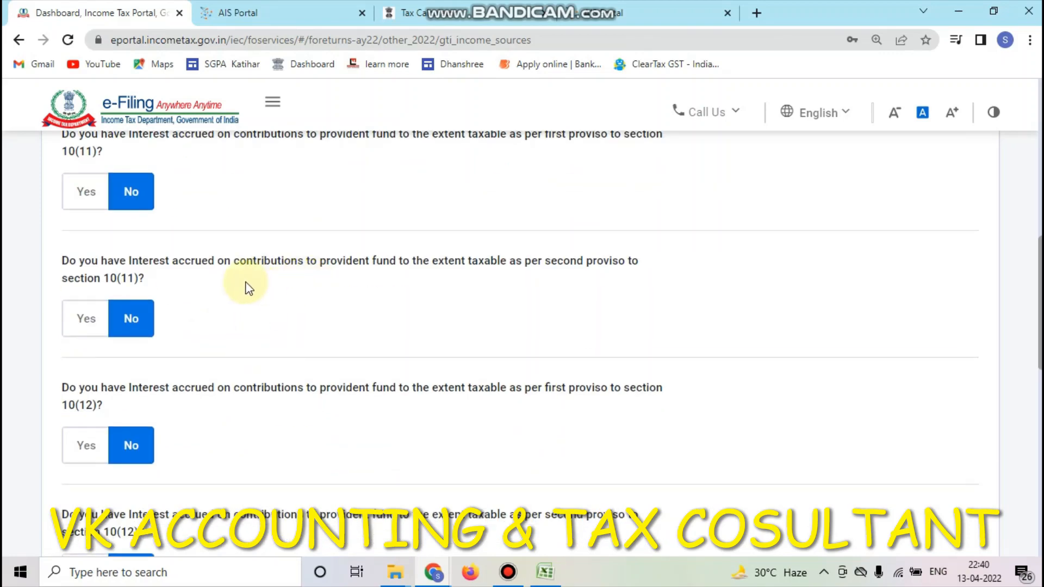
{"action": "scroll", "coordinate": [244, 333], "scroll_direction": "down", "scroll_amount": 4}
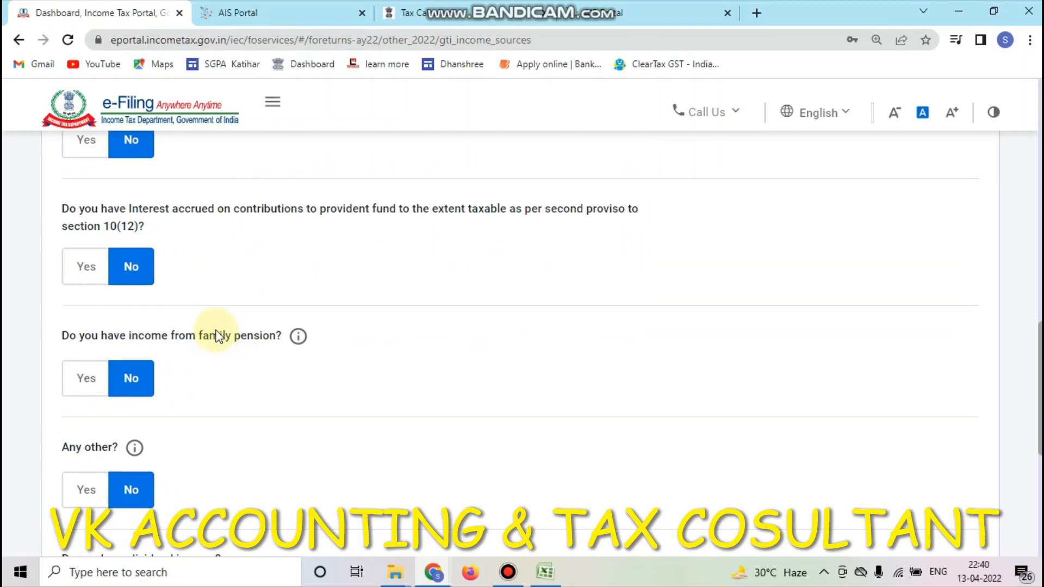
{"action": "scroll", "coordinate": [217, 335], "scroll_direction": "down", "scroll_amount": 2}
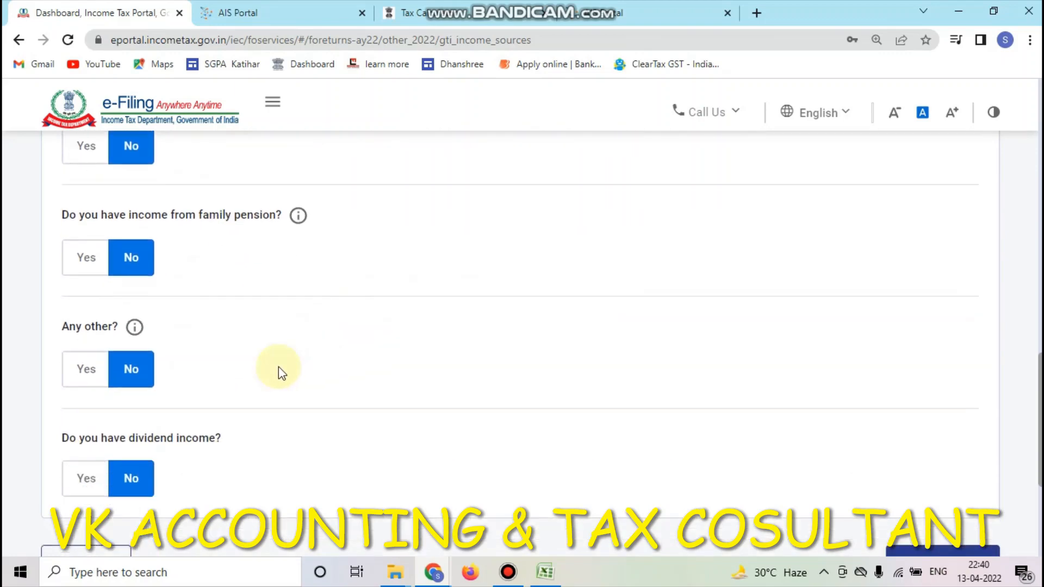
{"action": "scroll", "coordinate": [279, 368], "scroll_direction": "down", "scroll_amount": 1}
{"action": "scroll", "coordinate": [273, 273], "scroll_direction": "up", "scroll_amount": 3}
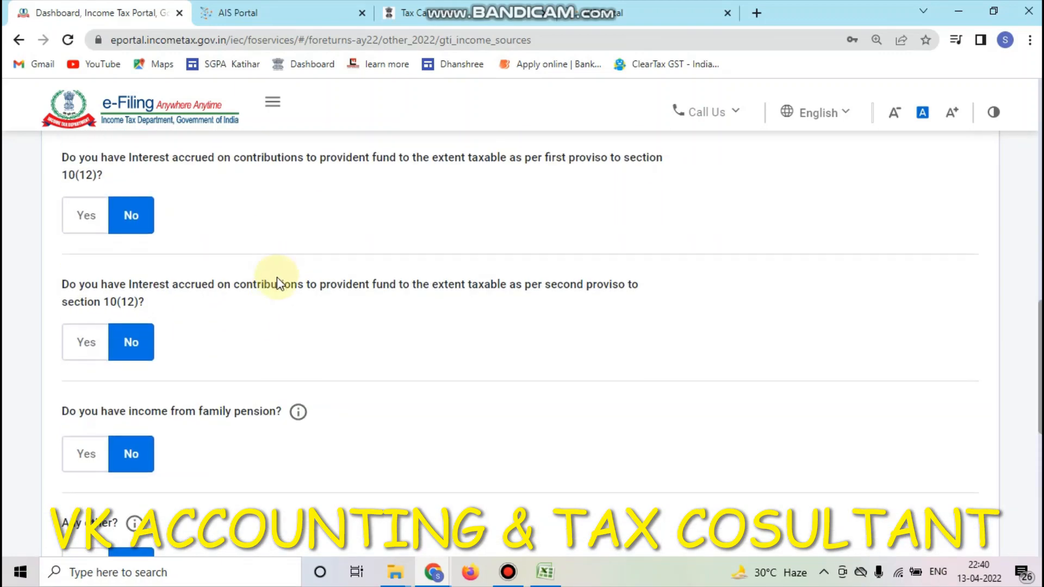
- Answer Yes to the Any other income question, and try out its amount and description fields, leaving both blank
{"action": "scroll", "coordinate": [275, 280], "scroll_direction": "down", "scroll_amount": 4}
{"action": "left_click", "coordinate": [89, 264]}
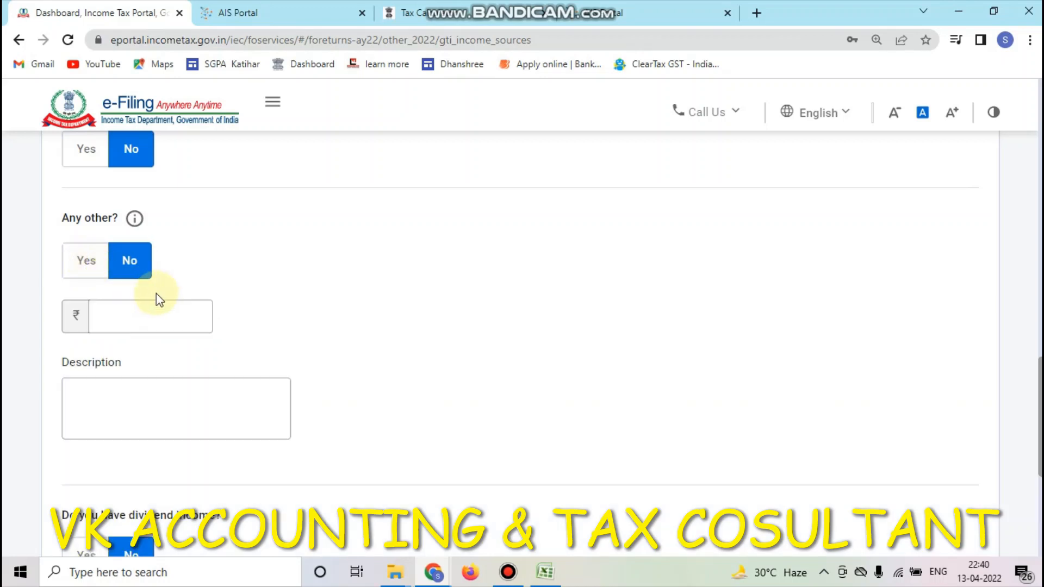
{"action": "left_click", "coordinate": [184, 328]}
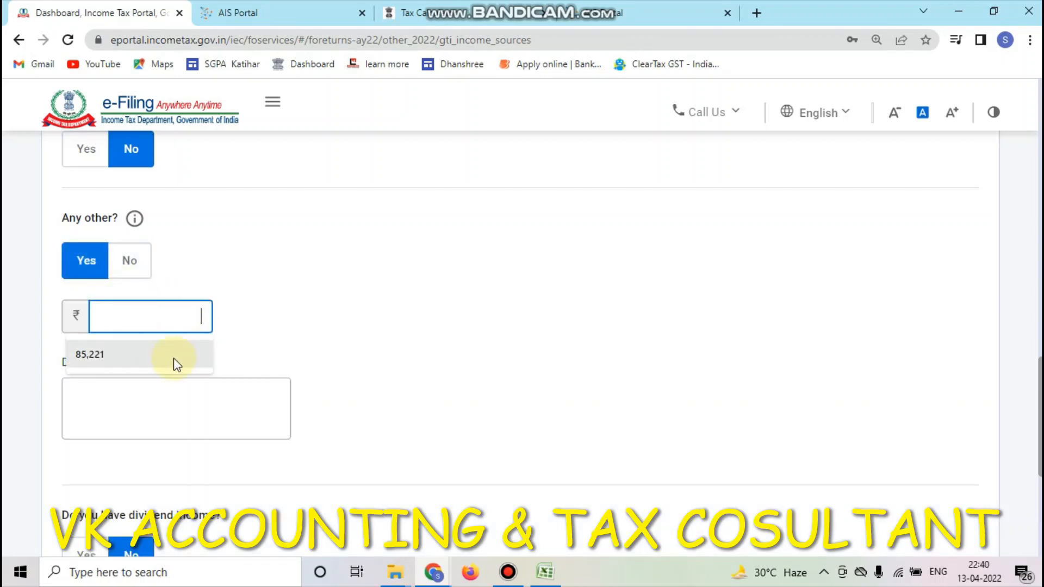
{"action": "left_click", "coordinate": [89, 404]}
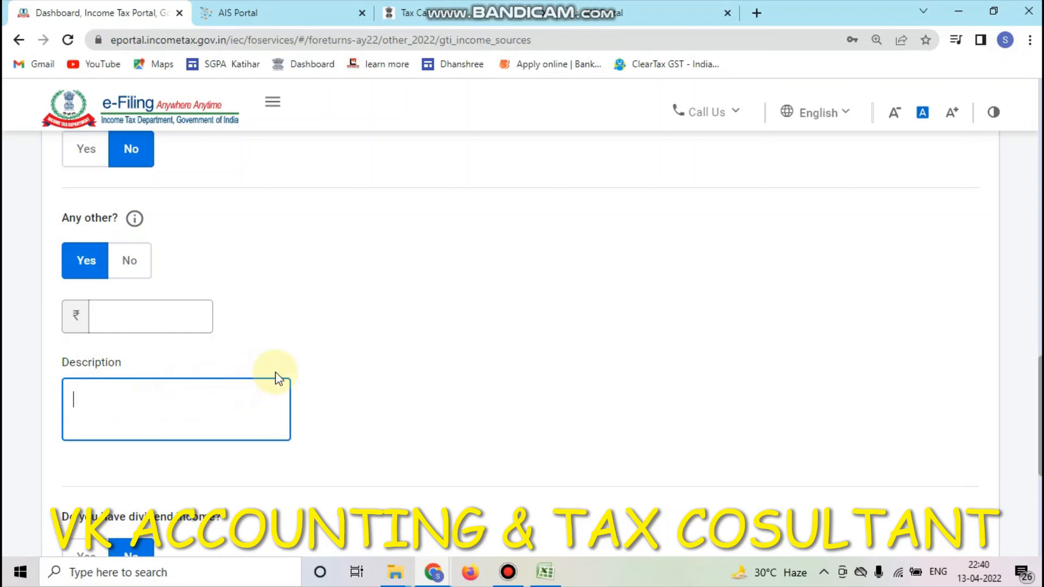
{"action": "left_click", "coordinate": [196, 316]}
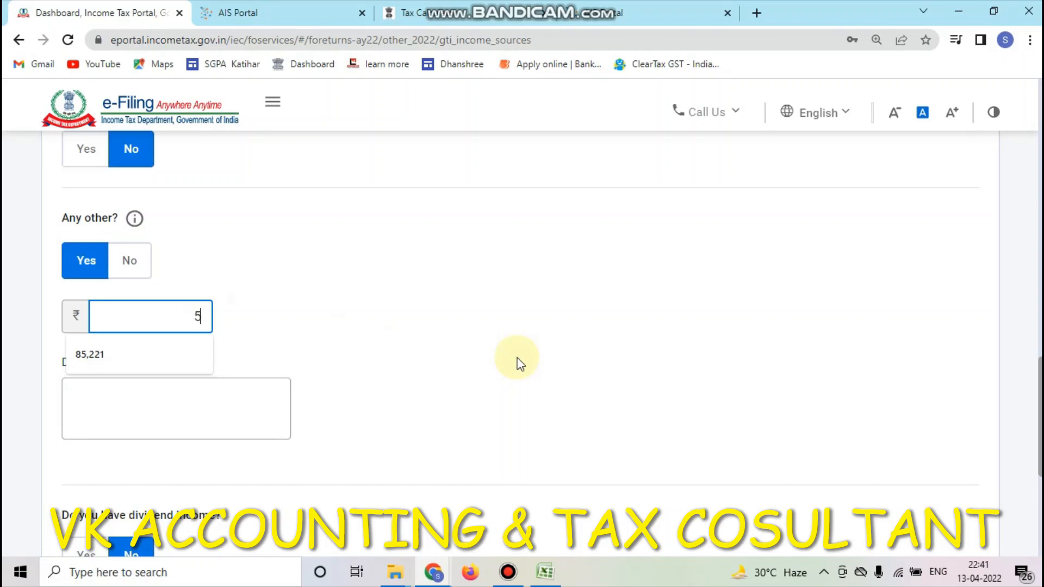
{"action": "type", "text": "51"}
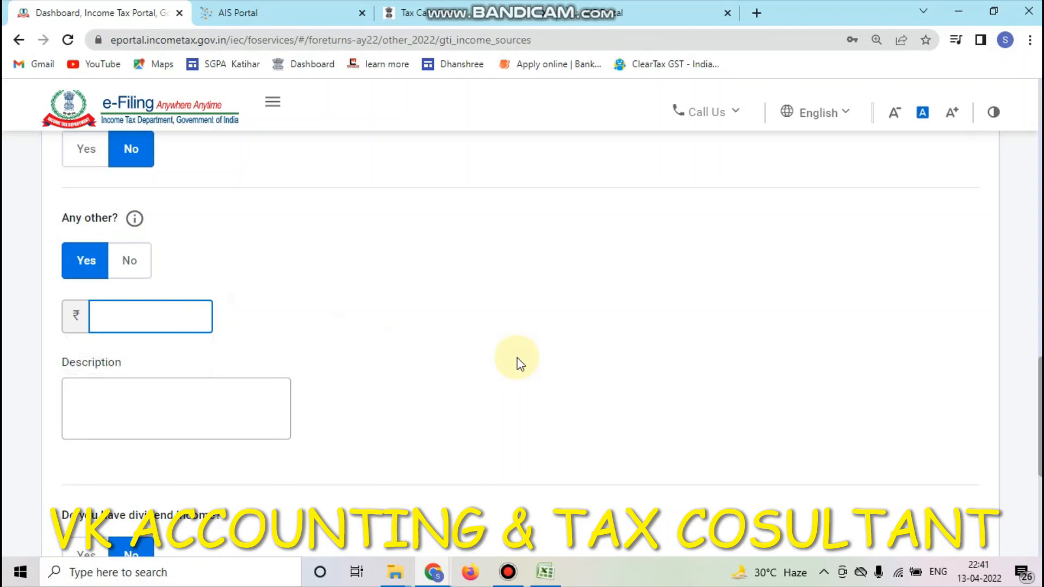
{"action": "left_click", "coordinate": [133, 396]}
- Check the dividend income question and continue from the other sources questionnaire to the Gross Total Income details
{"action": "scroll", "coordinate": [343, 369], "scroll_direction": "down", "scroll_amount": 3}
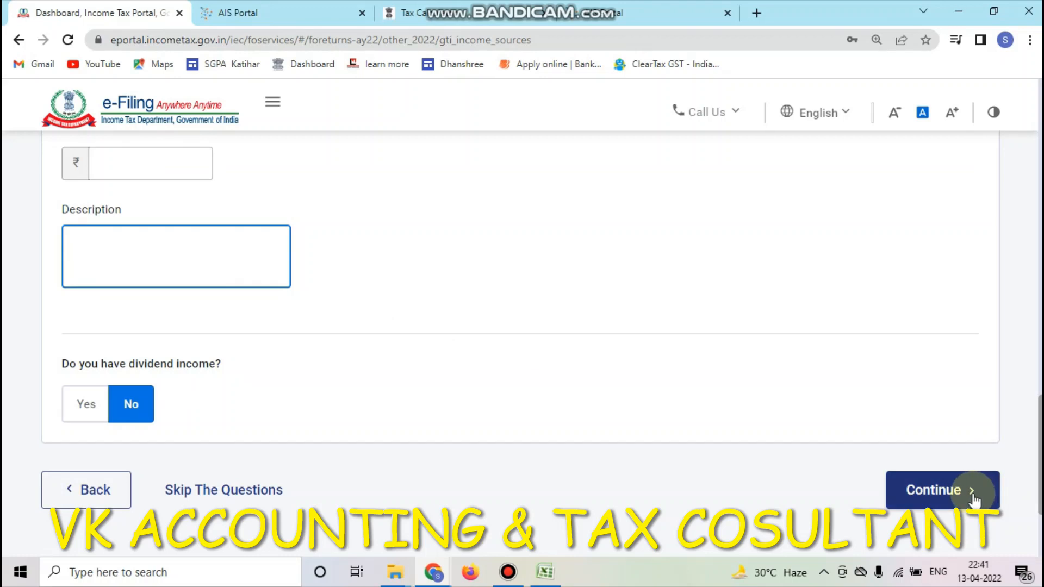
{"action": "scroll", "coordinate": [560, 365], "scroll_direction": "up", "scroll_amount": 4}
{"action": "scroll", "coordinate": [559, 368], "scroll_direction": "down", "scroll_amount": 4}
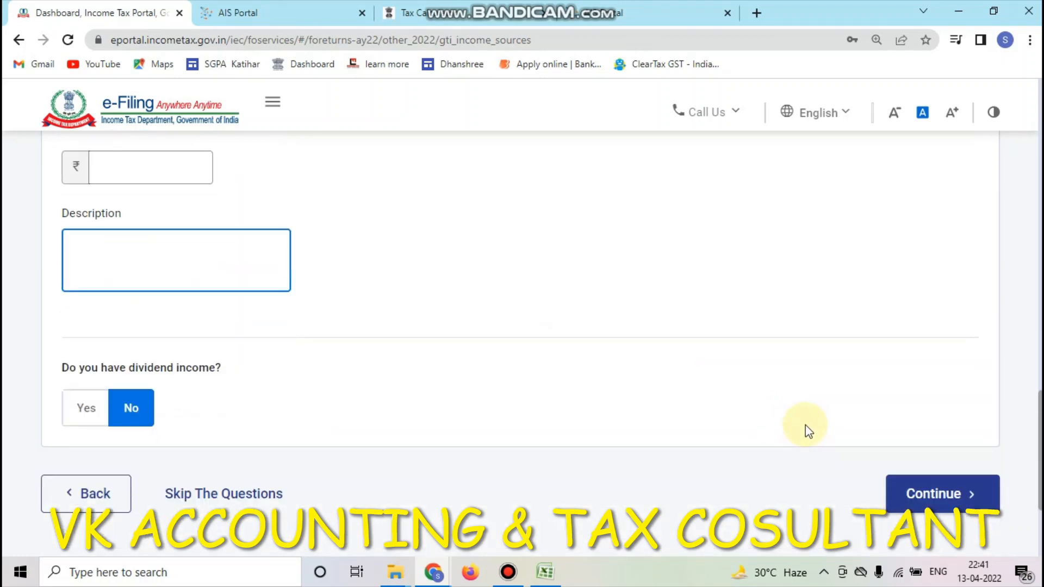
{"action": "left_click", "coordinate": [941, 490]}
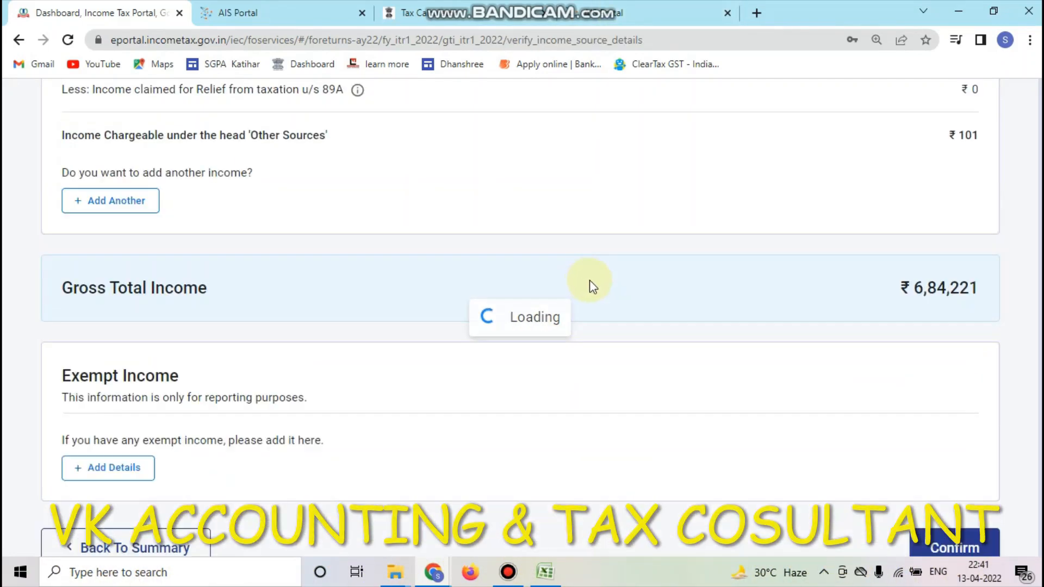
- Review the salary, Gross Total Income and Exempt Income sections, and confirm the income details
{"action": "scroll", "coordinate": [600, 289], "scroll_direction": "down", "scroll_amount": 6}
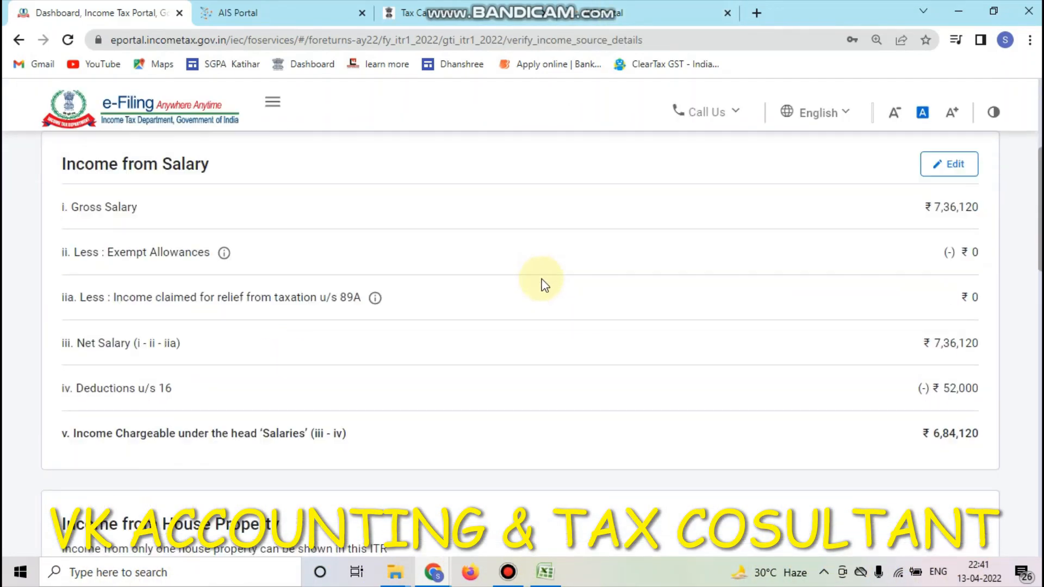
{"action": "scroll", "coordinate": [544, 284], "scroll_direction": "down", "scroll_amount": 20}
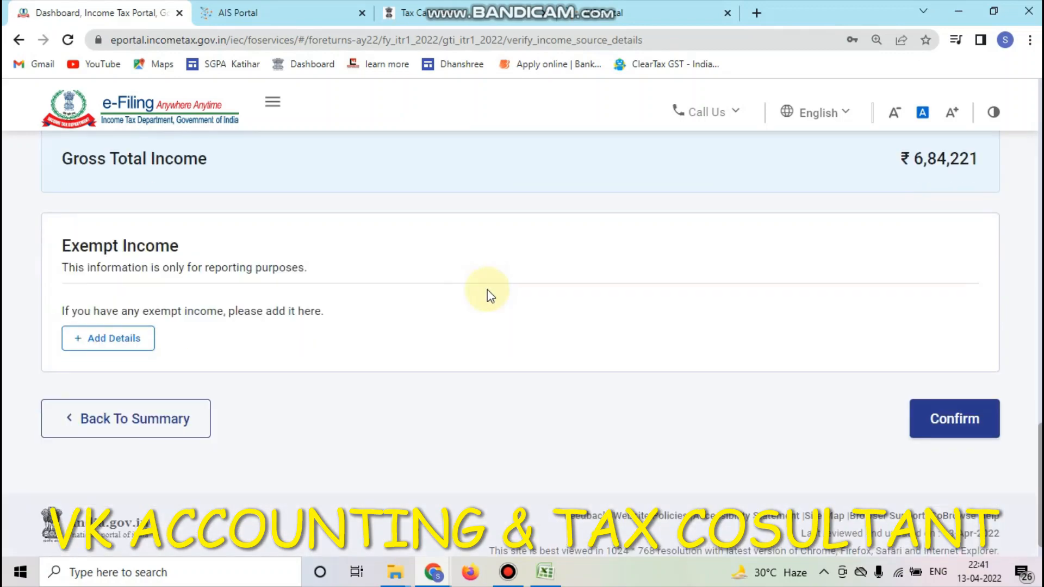
{"action": "scroll", "coordinate": [392, 329], "scroll_direction": "up", "scroll_amount": 3}
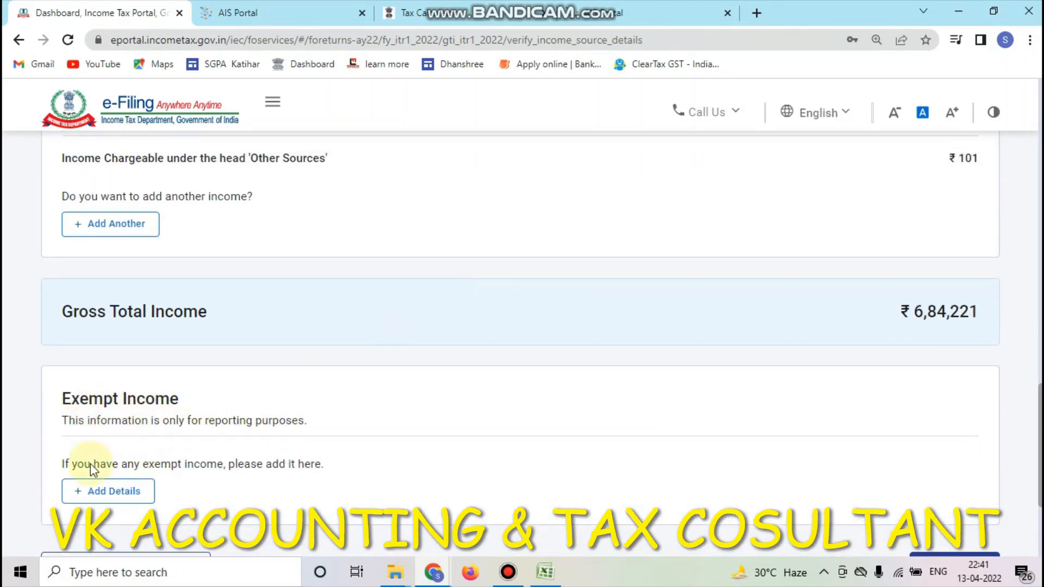
{"action": "scroll", "coordinate": [571, 425], "scroll_direction": "down", "scroll_amount": 3}
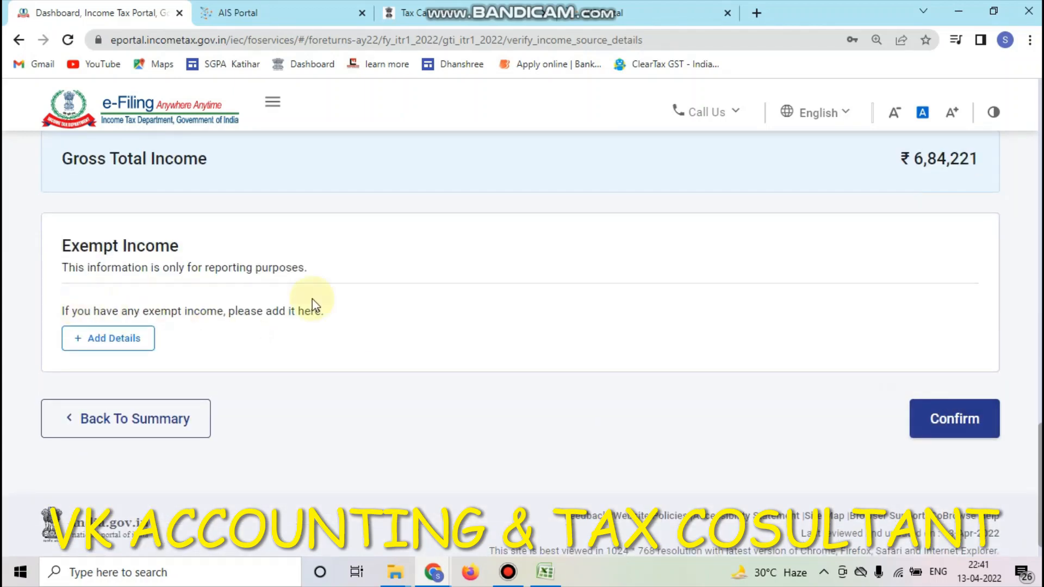
{"action": "left_click", "coordinate": [947, 408]}
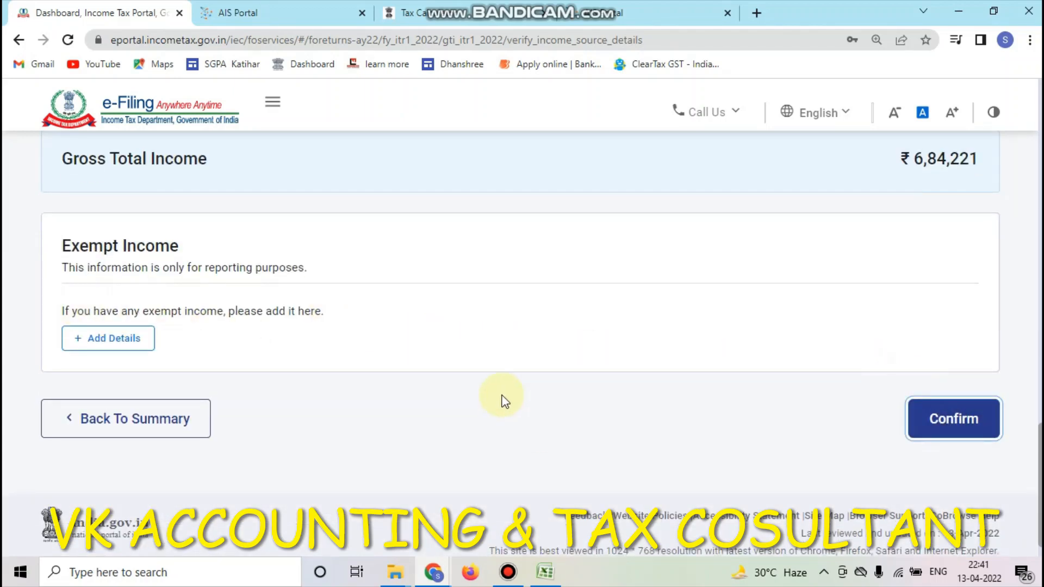
- Look over the Return Summary and open the Total Deductions section
{"action": "scroll", "coordinate": [582, 304], "scroll_direction": "down", "scroll_amount": 4}
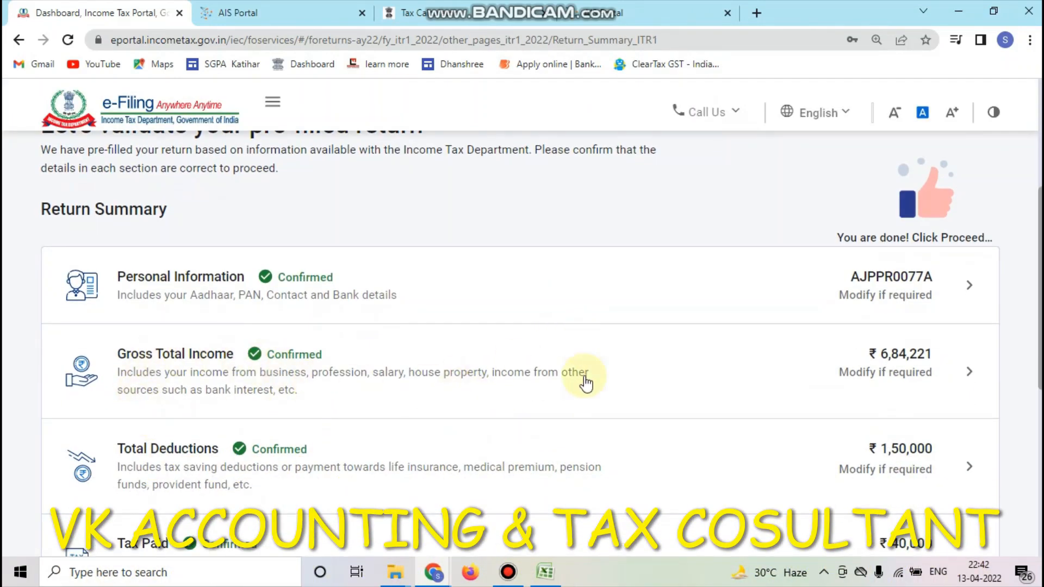
{"action": "scroll", "coordinate": [849, 381], "scroll_direction": "down", "scroll_amount": 1}
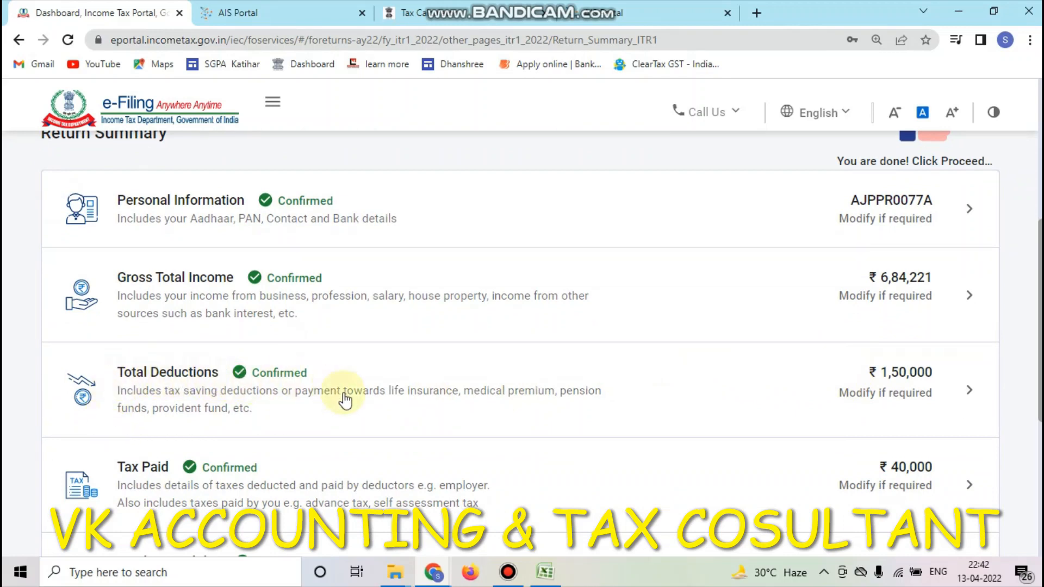
{"action": "left_click", "coordinate": [725, 390]}
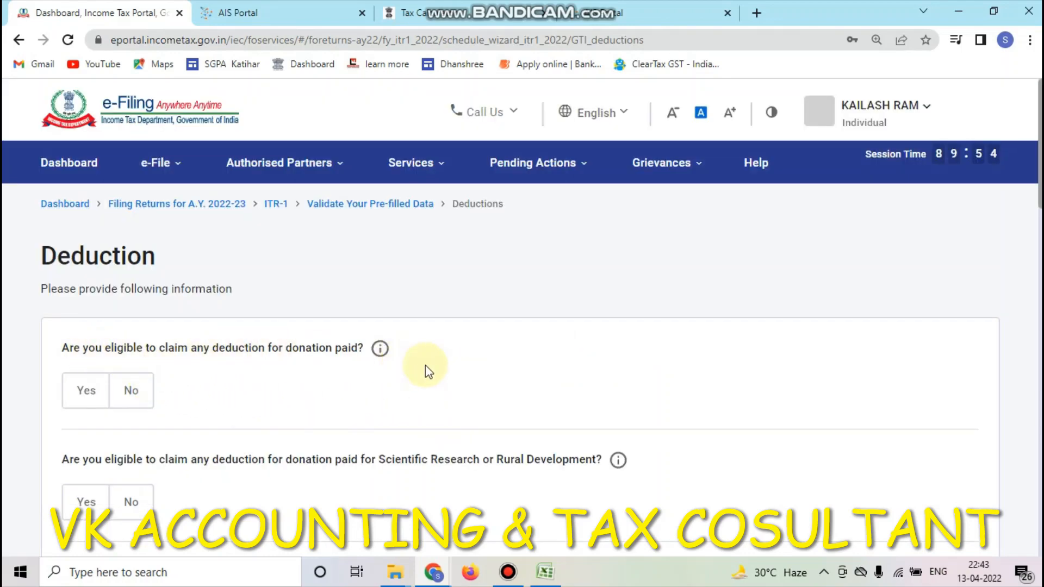
- Look through the Deduction questionnaire, from the donation questions and Section 80C amount down to the 80TTA and other deduction questions
{"action": "scroll", "coordinate": [426, 368], "scroll_direction": "down", "scroll_amount": 3}
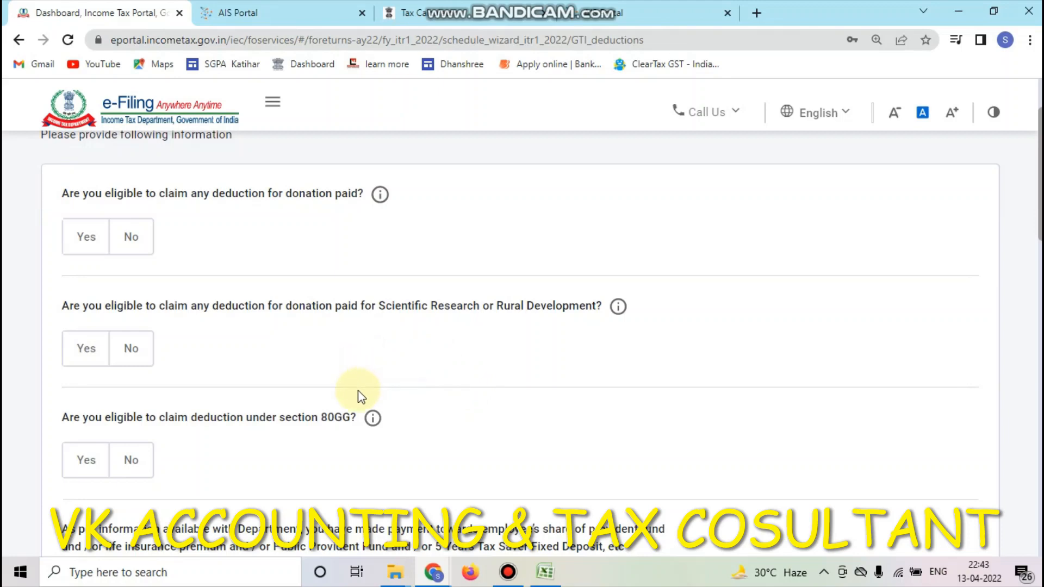
{"action": "scroll", "coordinate": [338, 433], "scroll_direction": "down", "scroll_amount": 2}
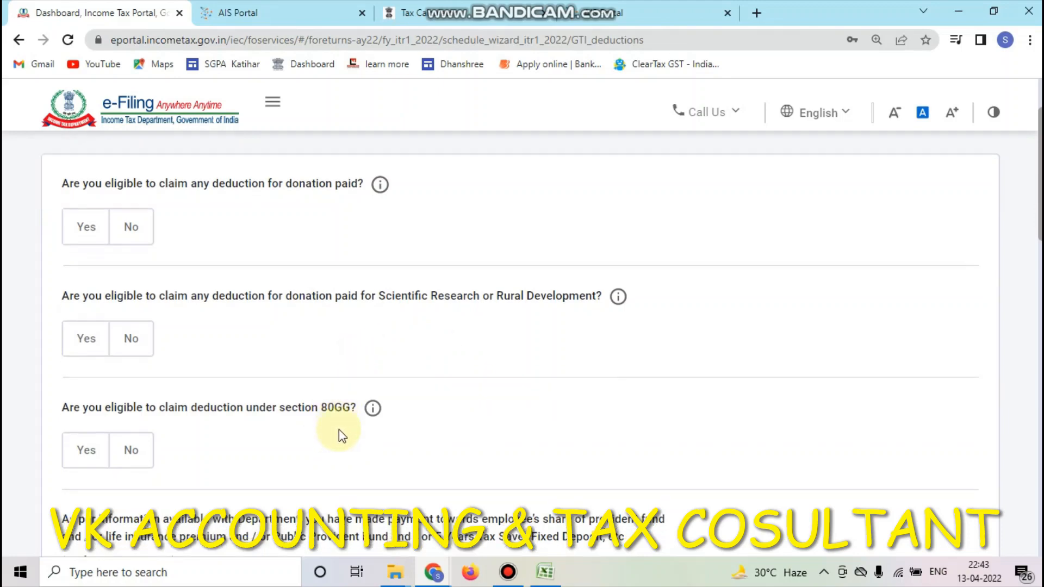
{"action": "scroll", "coordinate": [318, 419], "scroll_direction": "up", "scroll_amount": 1}
{"action": "scroll", "coordinate": [318, 419], "scroll_direction": "up", "scroll_amount": 3}
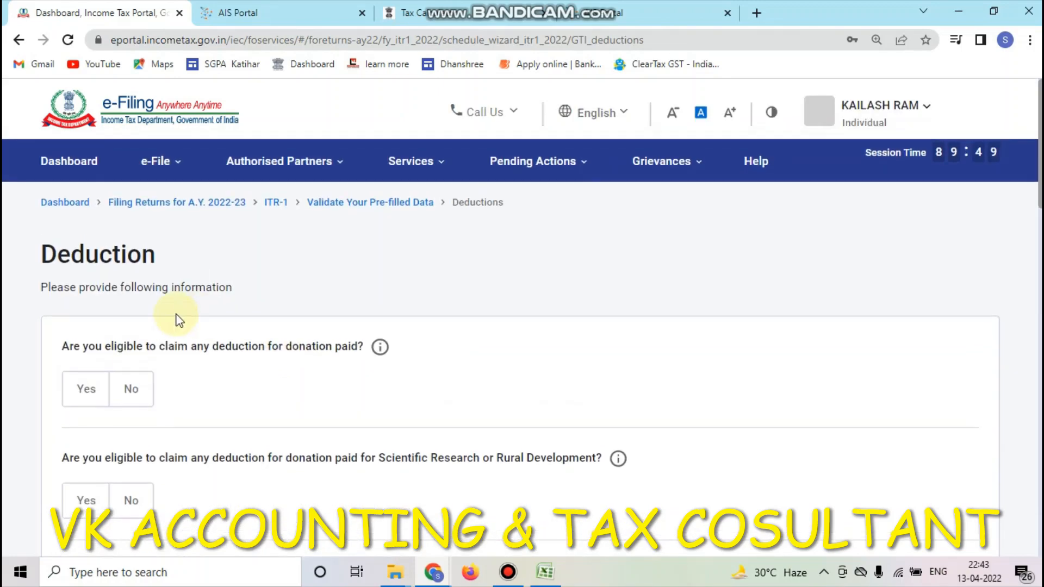
{"action": "scroll", "coordinate": [296, 430], "scroll_direction": "down", "scroll_amount": 5}
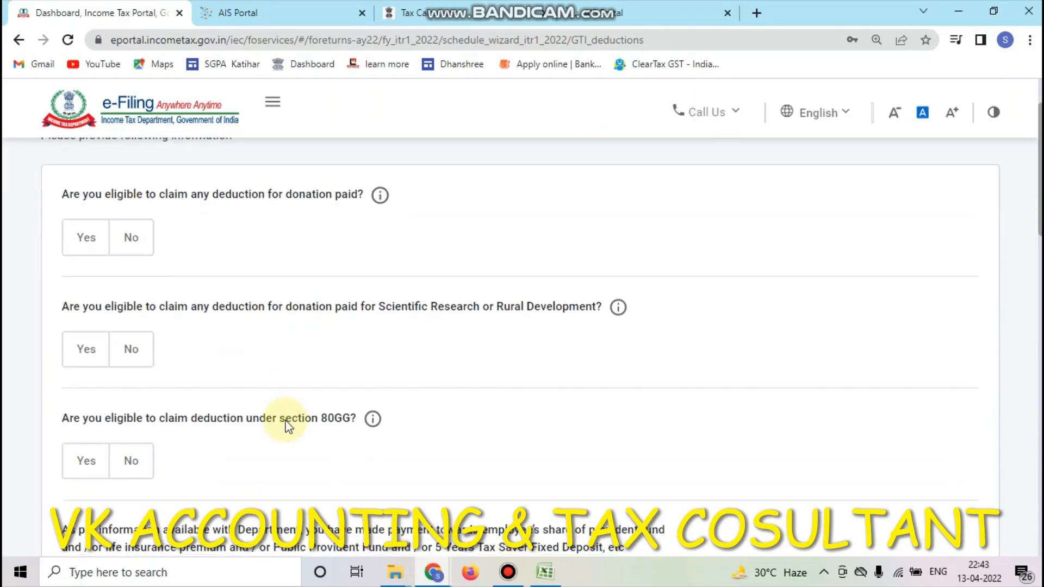
{"action": "scroll", "coordinate": [283, 430], "scroll_direction": "down", "scroll_amount": 2}
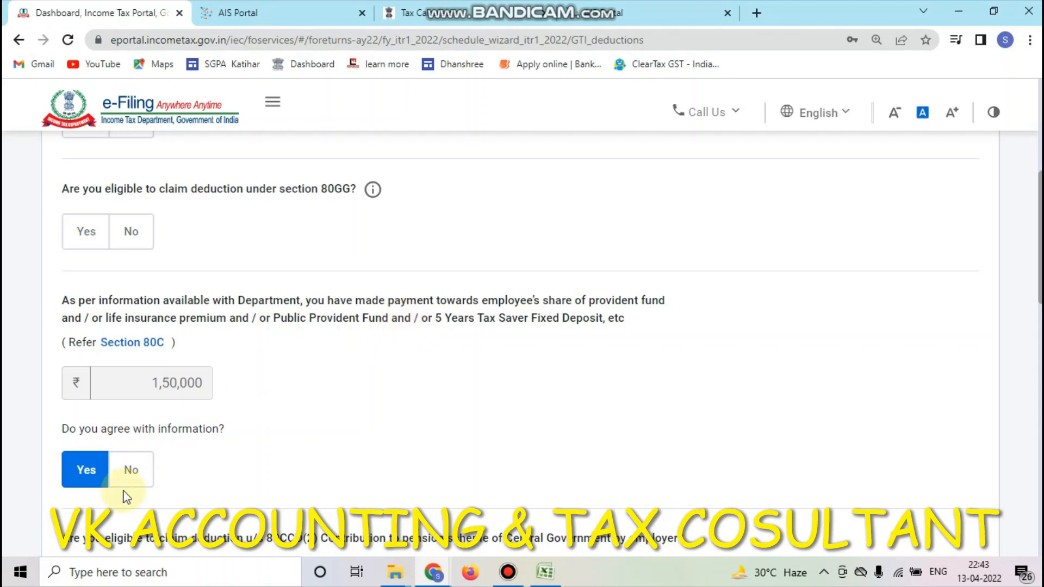
{"action": "scroll", "coordinate": [245, 320], "scroll_direction": "down", "scroll_amount": 4}
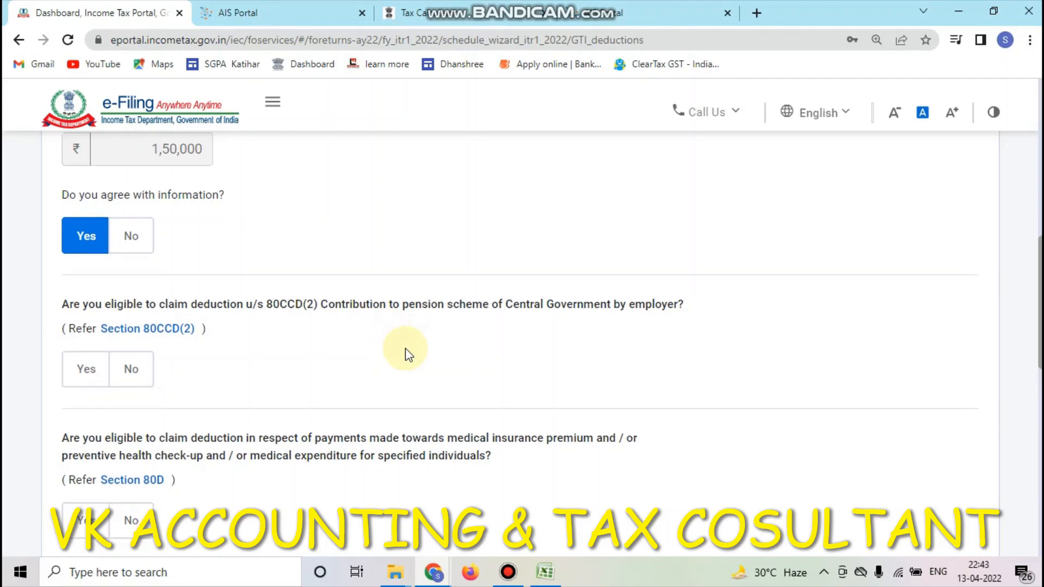
{"action": "scroll", "coordinate": [406, 355], "scroll_direction": "down", "scroll_amount": 4}
{"action": "scroll", "coordinate": [351, 355], "scroll_direction": "down", "scroll_amount": 3}
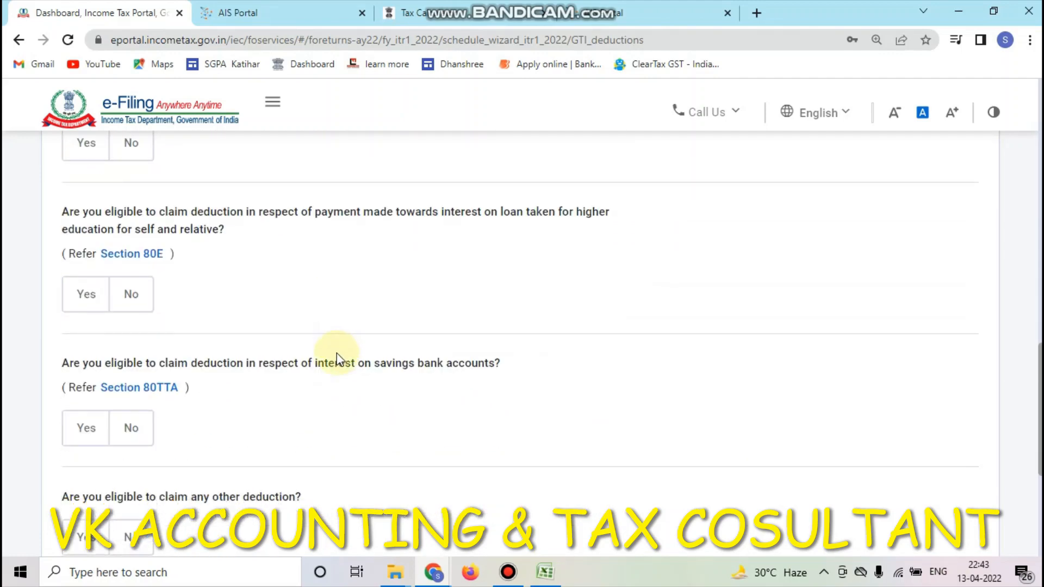
- Answer No to the questions on Section 80E education loan interest, Section 80TTA savings interest and any other deduction
{"action": "left_click", "coordinate": [89, 301]}
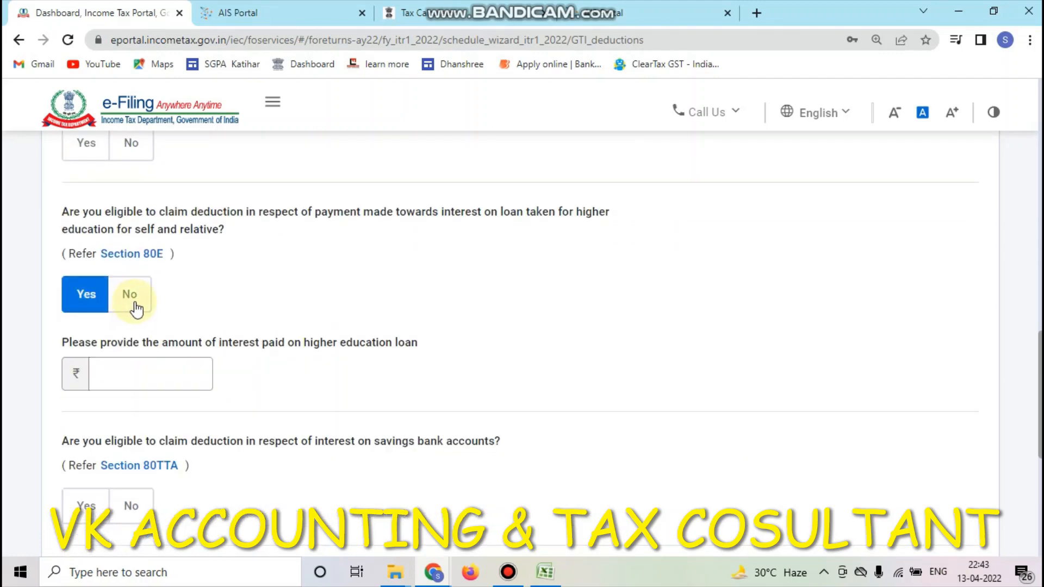
{"action": "left_click", "coordinate": [135, 306]}
{"action": "scroll", "coordinate": [174, 338], "scroll_direction": "down", "scroll_amount": 3}
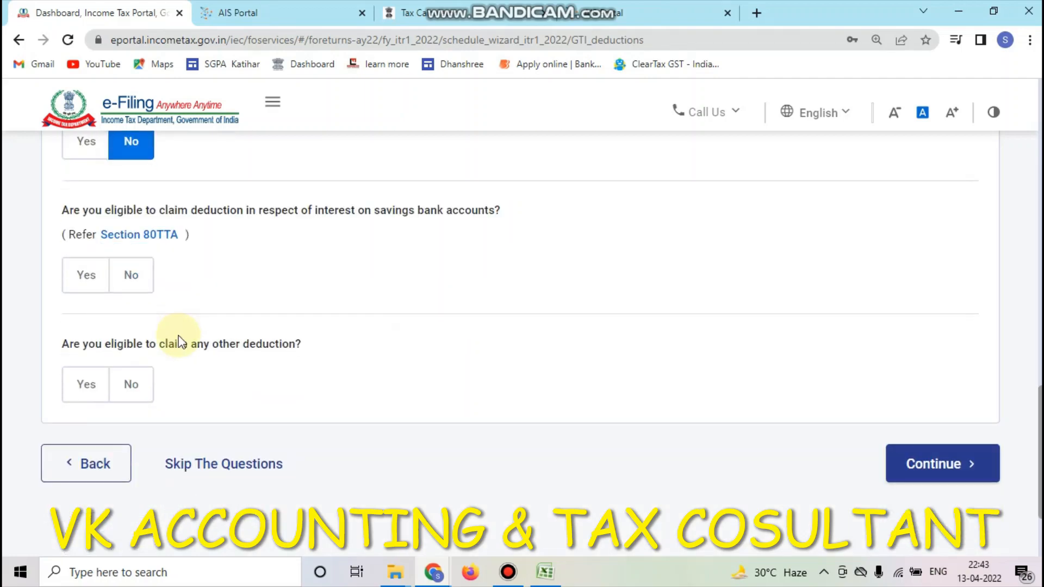
{"action": "left_click", "coordinate": [139, 280]}
{"action": "scroll", "coordinate": [224, 342], "scroll_direction": "up", "scroll_amount": 7}
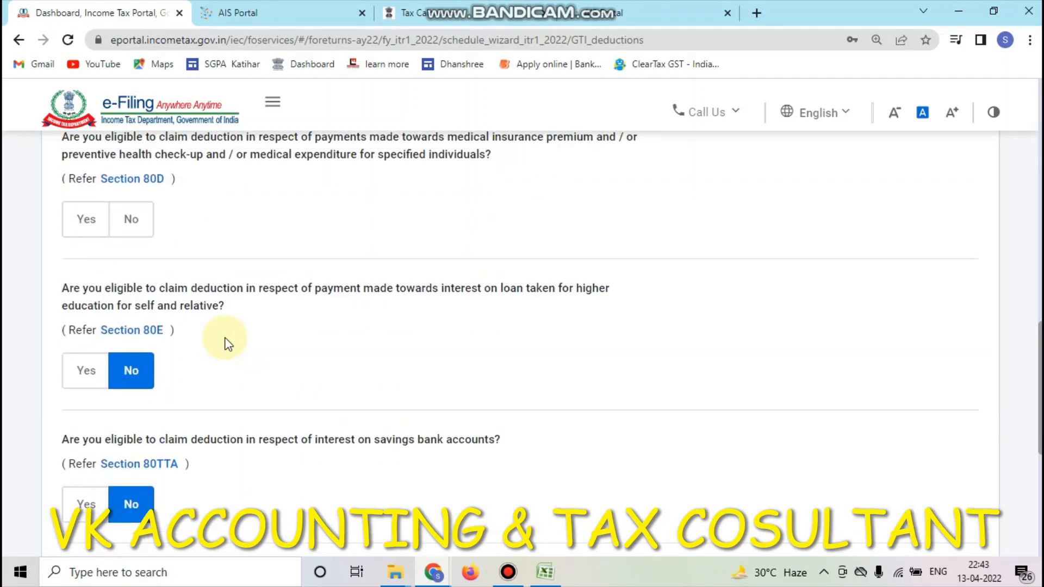
- Answer No to the Section 80D medical insurance and Section 80CCD(2) employer pension contribution questions
{"action": "left_click", "coordinate": [152, 375]}
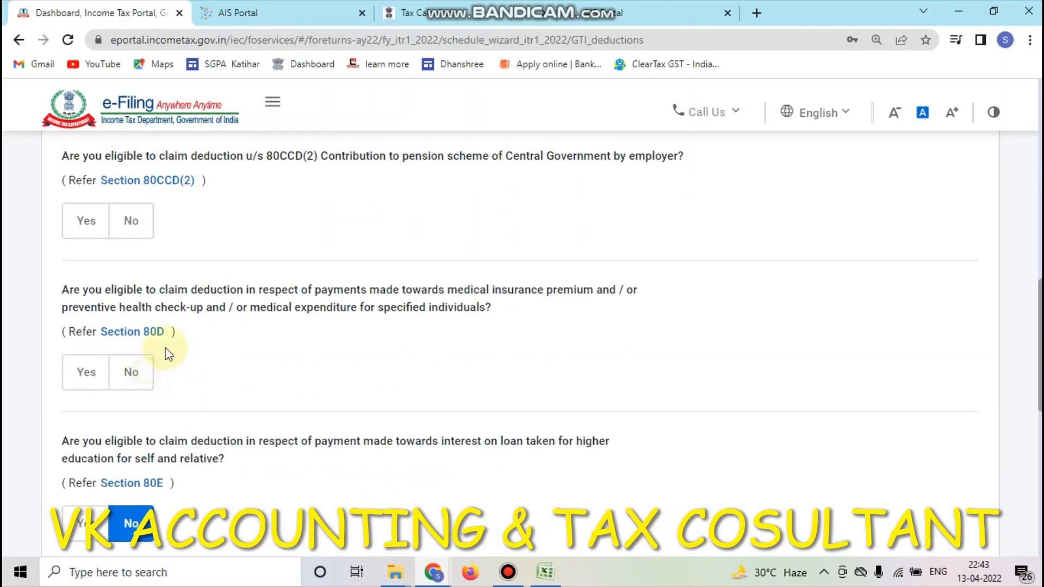
{"action": "left_click", "coordinate": [148, 230]}
{"action": "scroll", "coordinate": [274, 292], "scroll_direction": "up", "scroll_amount": 3}
{"action": "scroll", "coordinate": [274, 292], "scroll_direction": "up", "scroll_amount": 4}
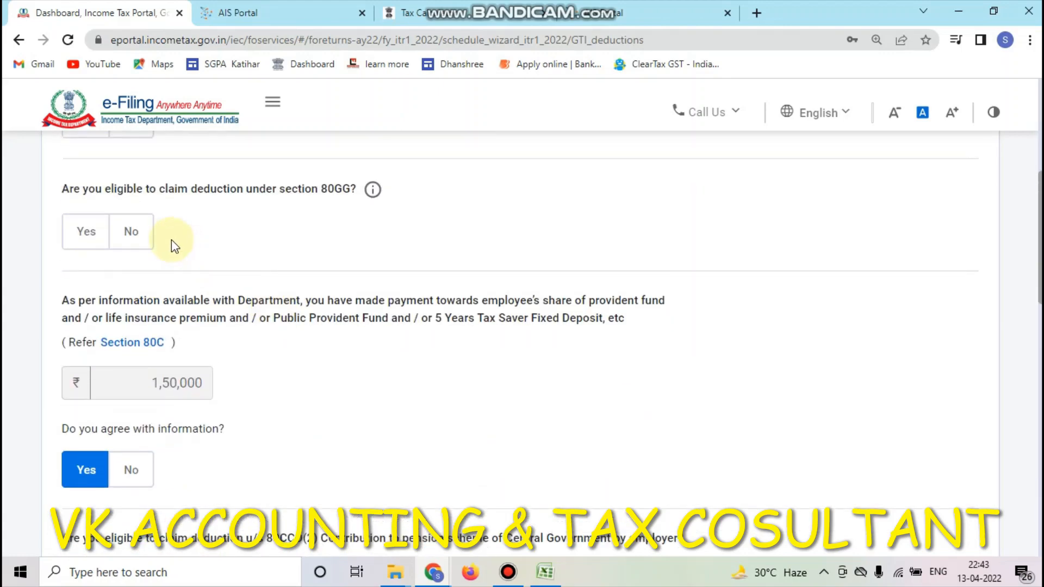
- Answer No to the section 80GG, scientific research donation and donation paid questions, and continue to the deductions verification
{"action": "left_click", "coordinate": [131, 234]}
{"action": "scroll", "coordinate": [260, 292], "scroll_direction": "up", "scroll_amount": 4}
{"action": "left_click", "coordinate": [134, 359]}
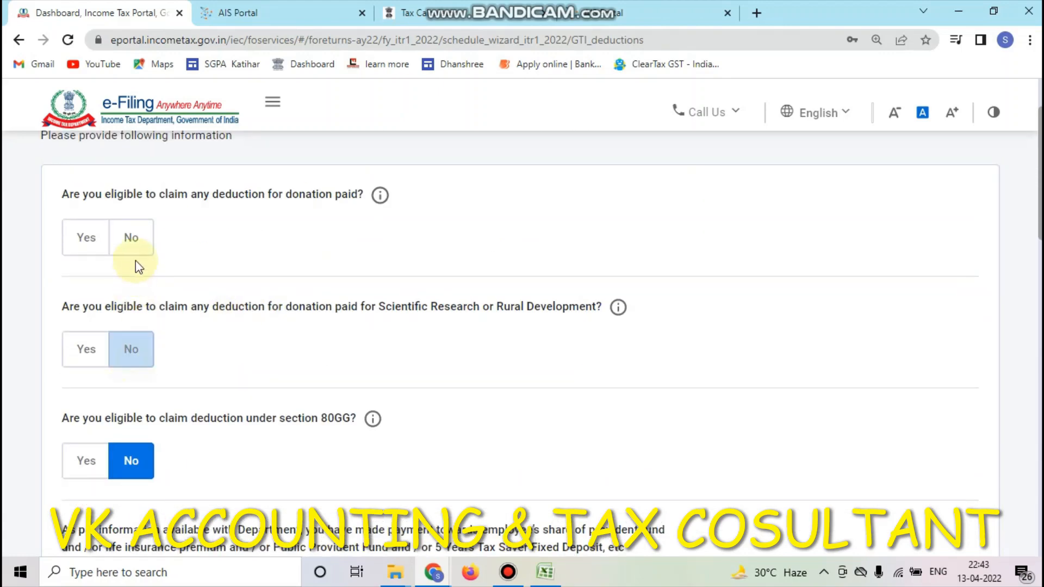
{"action": "left_click", "coordinate": [134, 245]}
{"action": "scroll", "coordinate": [737, 373], "scroll_direction": "down", "scroll_amount": 10}
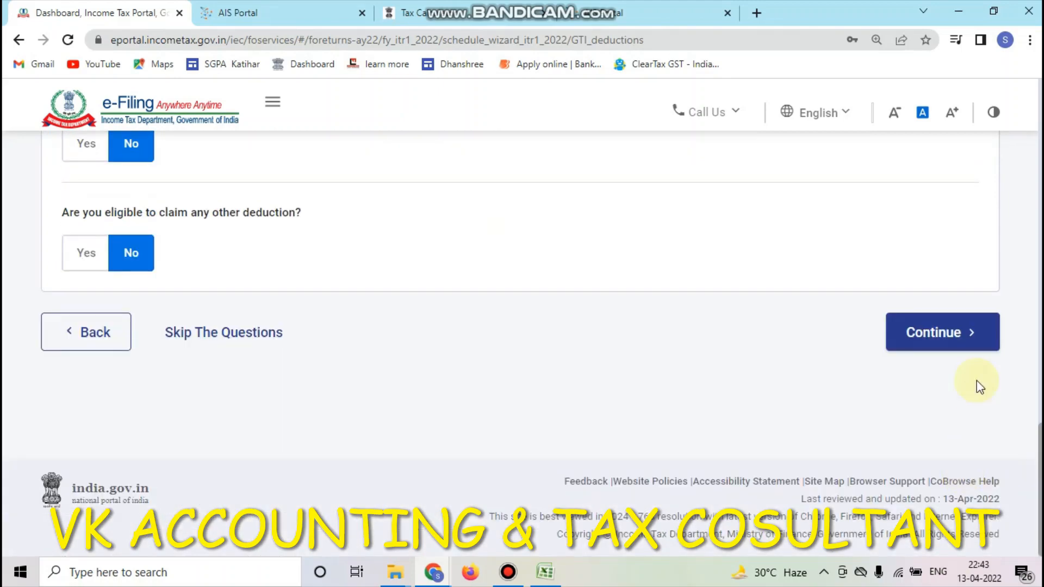
{"action": "left_click", "coordinate": [960, 340]}
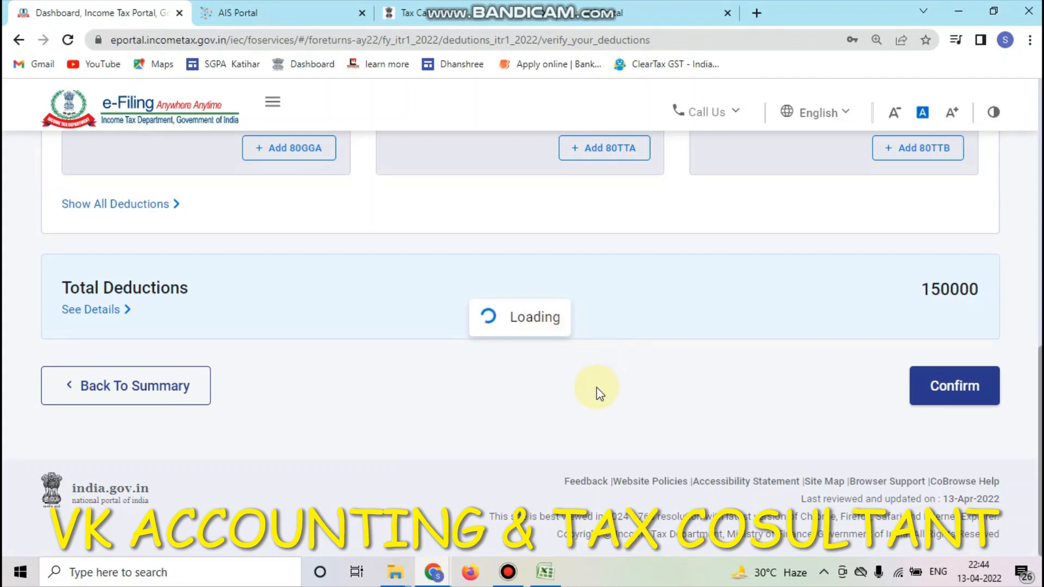
- Review the 80C and 80D entries, the other claimable deductions and Total Deductions, and confirm the deductions
{"action": "scroll", "coordinate": [598, 386], "scroll_direction": "up", "scroll_amount": 10}
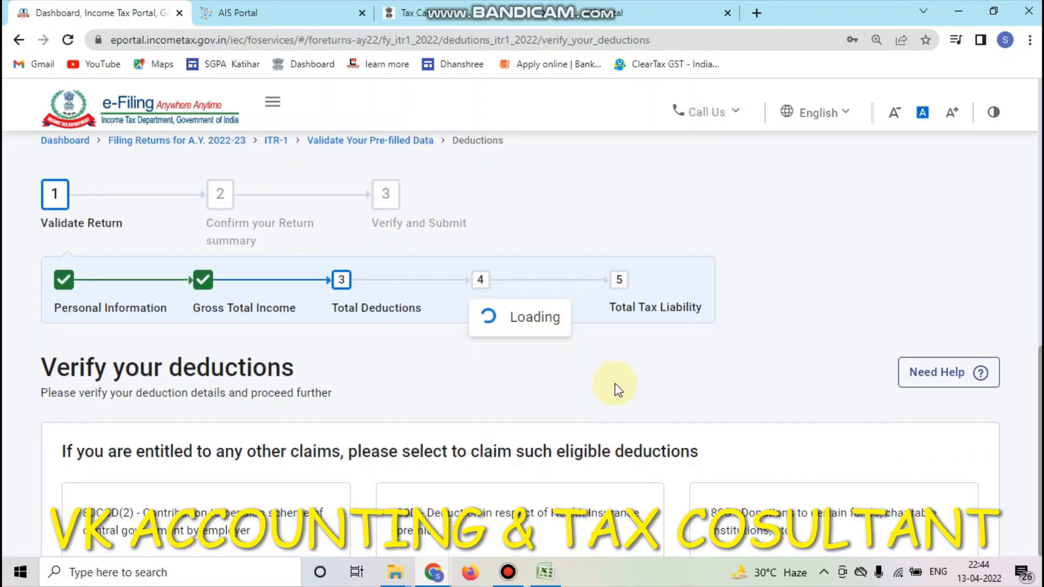
{"action": "scroll", "coordinate": [616, 389], "scroll_direction": "down", "scroll_amount": 2}
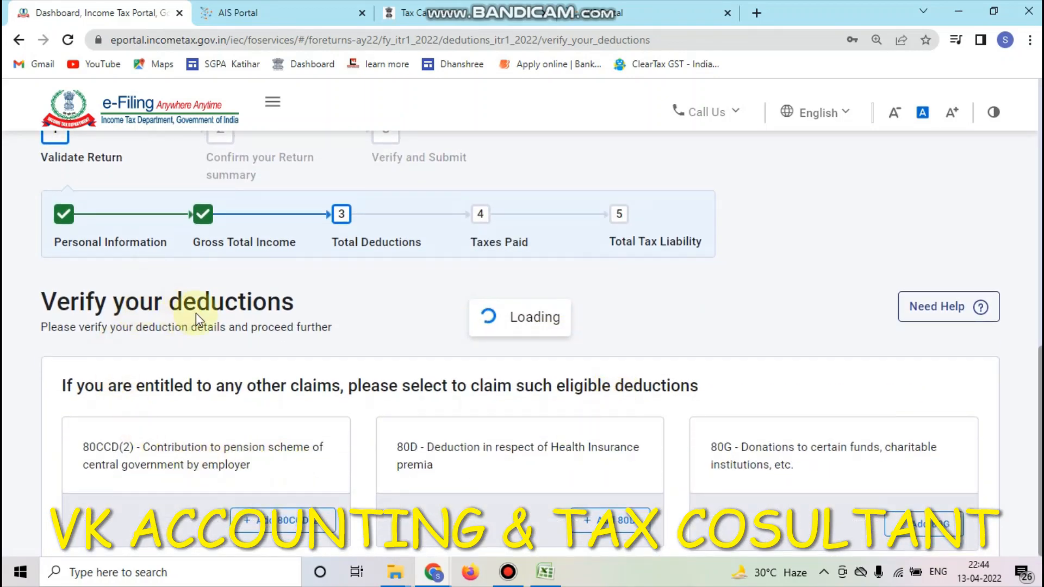
{"action": "scroll", "coordinate": [603, 437], "scroll_direction": "down", "scroll_amount": 10}
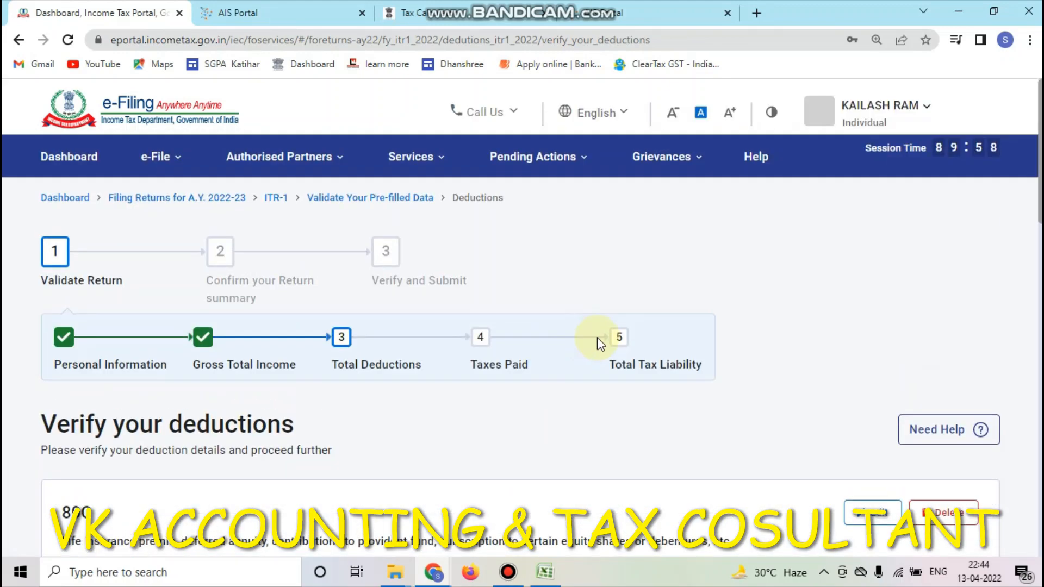
{"action": "scroll", "coordinate": [604, 348], "scroll_direction": "down", "scroll_amount": 6}
{"action": "scroll", "coordinate": [618, 361], "scroll_direction": "down", "scroll_amount": 7}
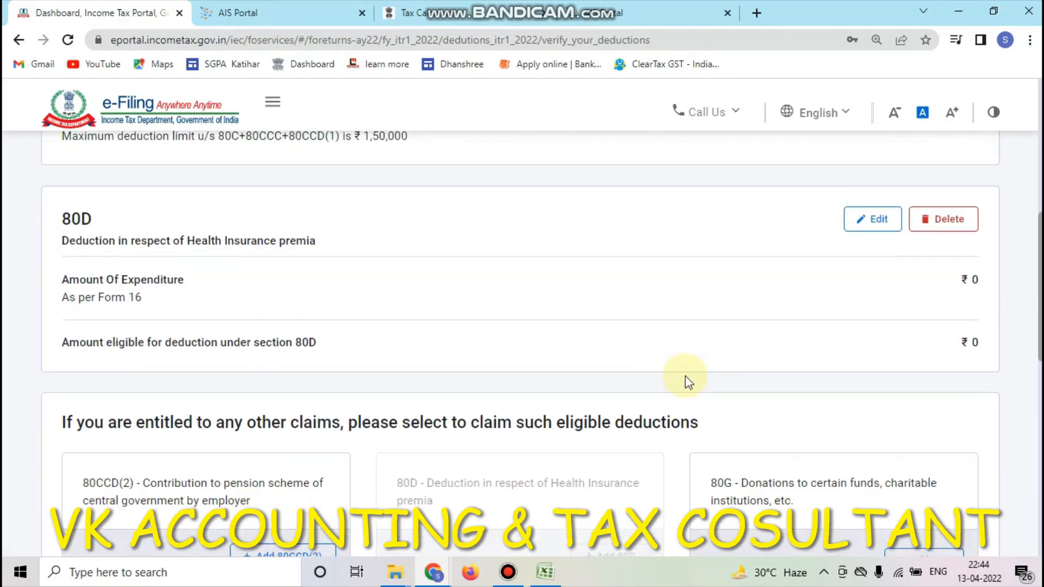
{"action": "scroll", "coordinate": [813, 392], "scroll_direction": "up", "scroll_amount": 1}
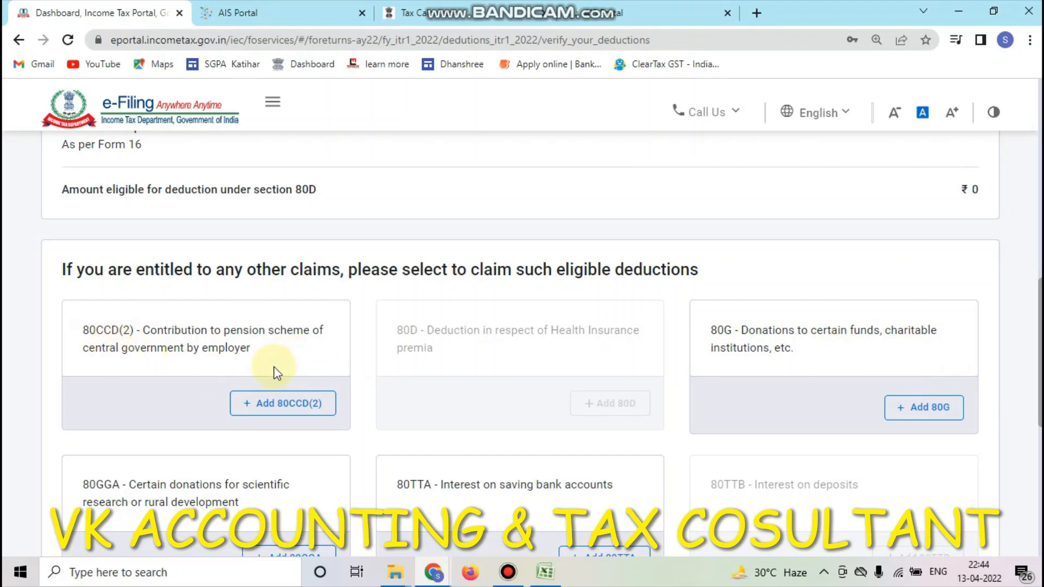
{"action": "scroll", "coordinate": [240, 371], "scroll_direction": "down", "scroll_amount": 1}
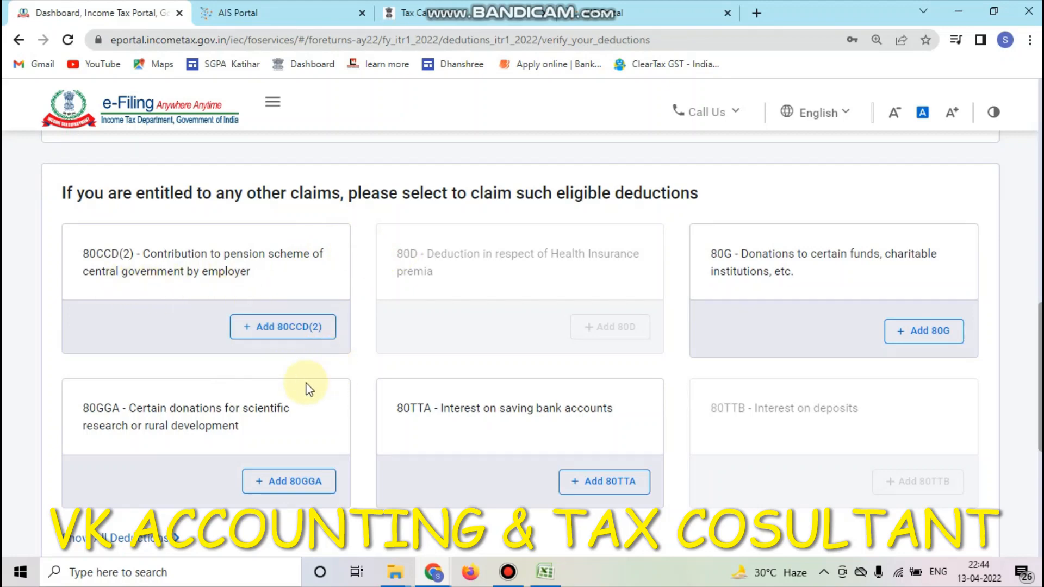
{"action": "scroll", "coordinate": [556, 414], "scroll_direction": "down", "scroll_amount": 2}
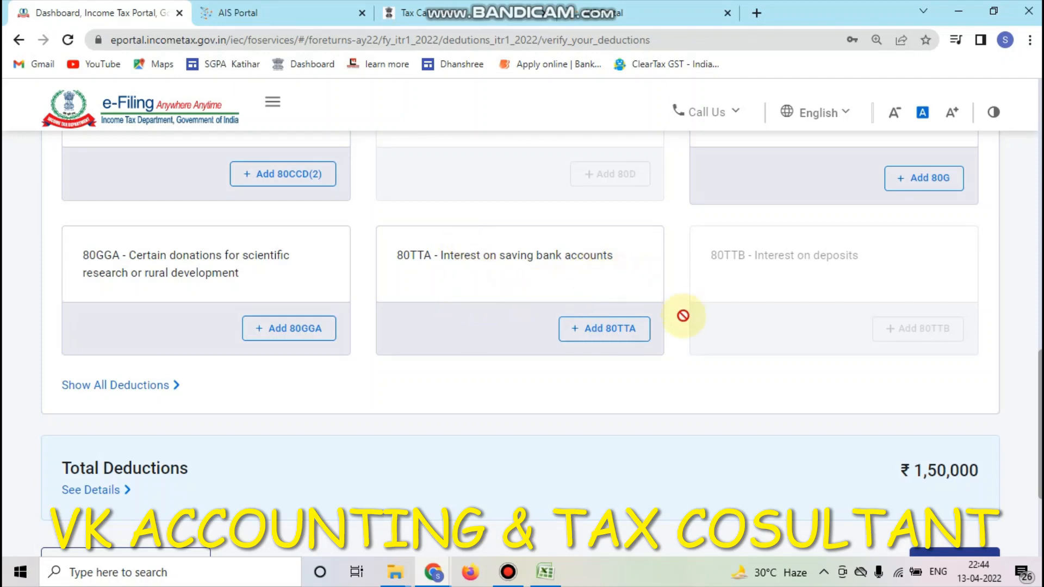
{"action": "scroll", "coordinate": [794, 378], "scroll_direction": "down", "scroll_amount": 3}
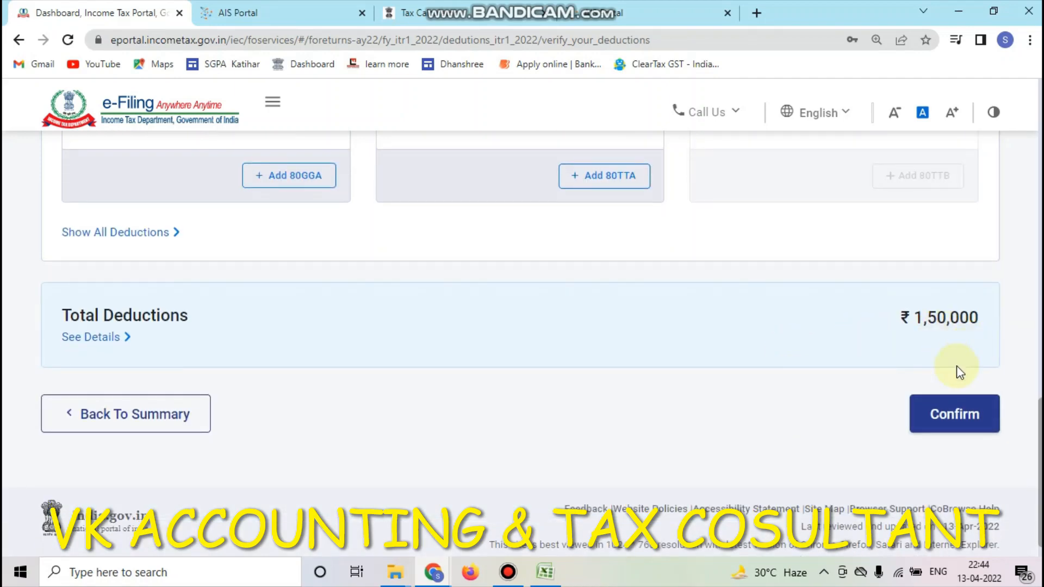
{"action": "left_click", "coordinate": [949, 413]}
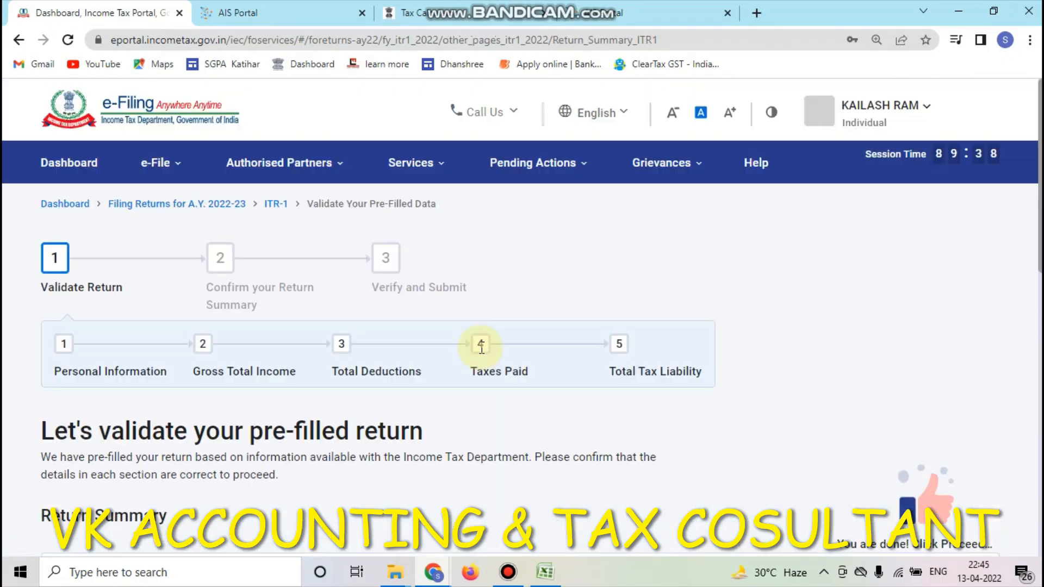
- Look over the confirmed sections in the Return Summary and open the Tax Paid section
{"action": "scroll", "coordinate": [314, 367], "scroll_direction": "down", "scroll_amount": 4}
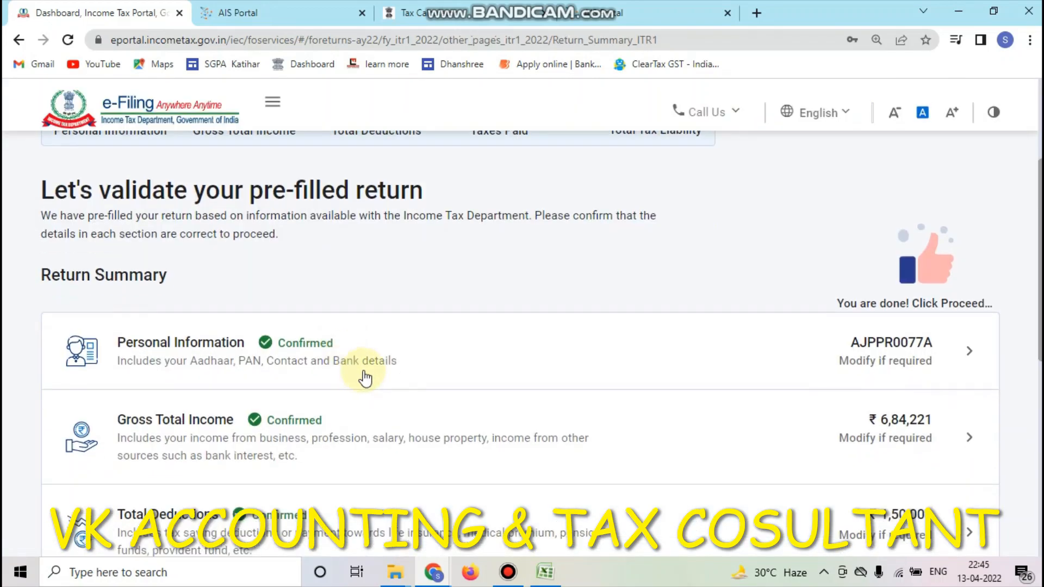
{"action": "scroll", "coordinate": [366, 377], "scroll_direction": "down", "scroll_amount": 3}
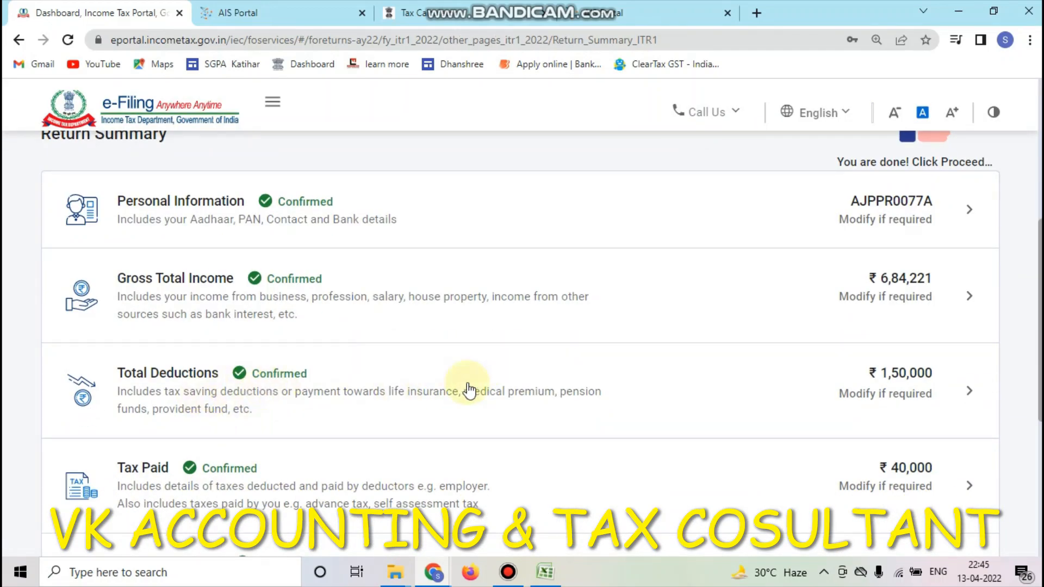
{"action": "scroll", "coordinate": [466, 384], "scroll_direction": "down", "scroll_amount": 1}
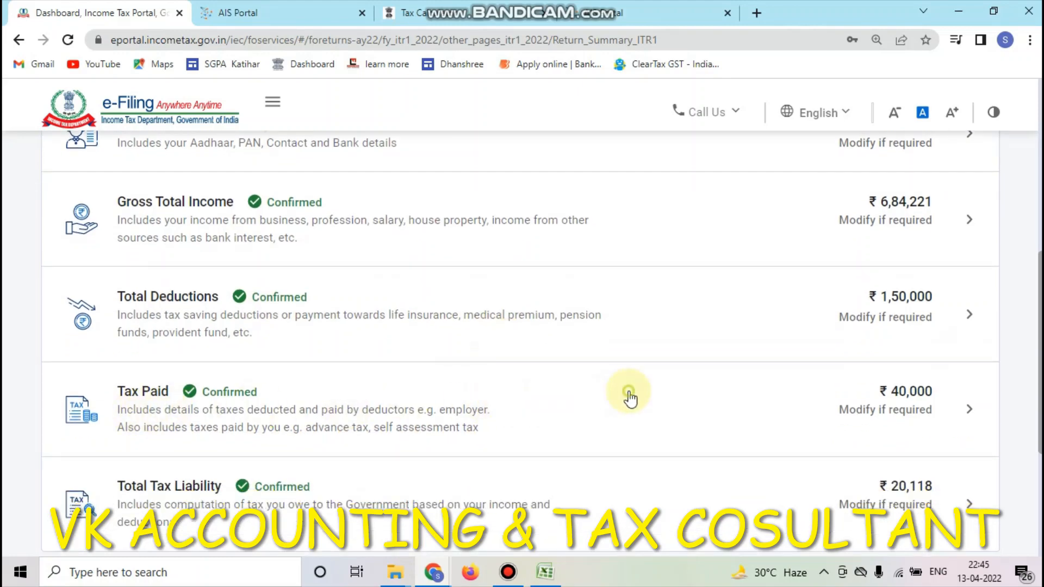
{"action": "left_click", "coordinate": [629, 391]}
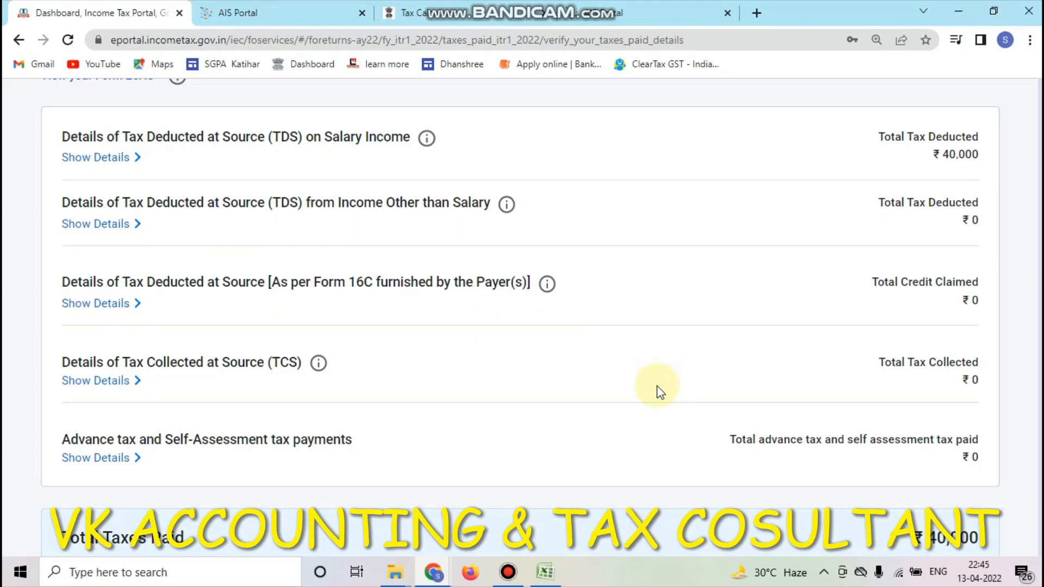
- Look over the taxes paid categories, then expand the TDS on Salary Income details and check the deductor's entry against Total Taxes Paid
{"action": "scroll", "coordinate": [541, 394], "scroll_direction": "down", "scroll_amount": 4}
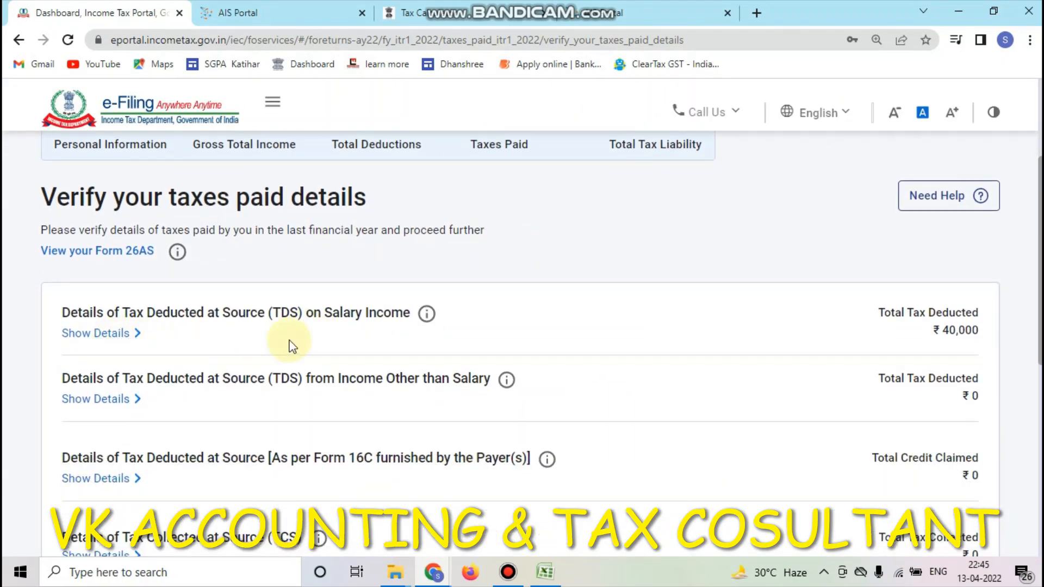
{"action": "scroll", "coordinate": [249, 366], "scroll_direction": "down", "scroll_amount": 7}
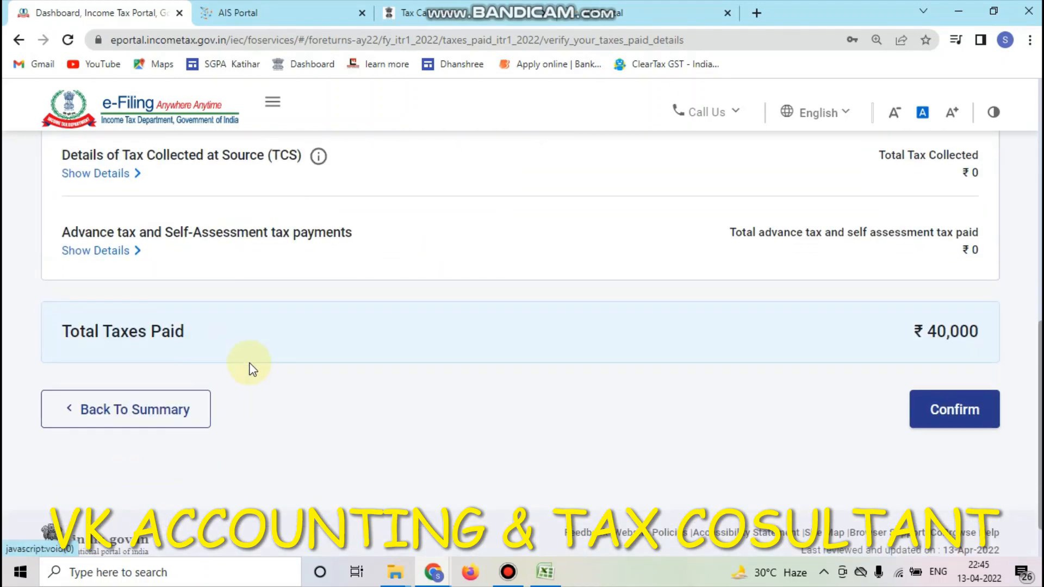
{"action": "scroll", "coordinate": [326, 392], "scroll_direction": "up", "scroll_amount": 5}
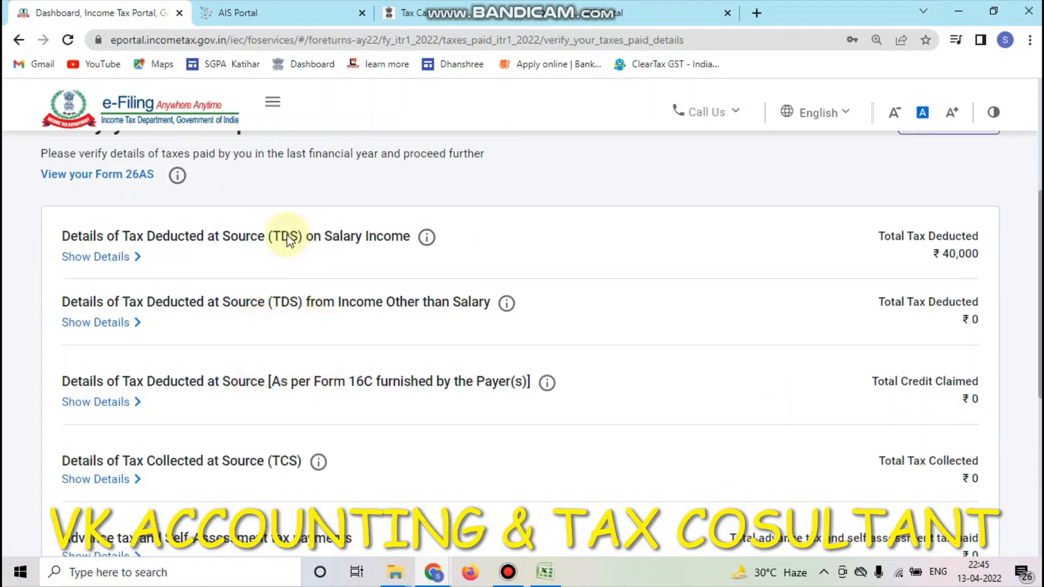
{"action": "scroll", "coordinate": [288, 354], "scroll_direction": "down", "scroll_amount": 3}
{"action": "scroll", "coordinate": [163, 288], "scroll_direction": "up", "scroll_amount": 3}
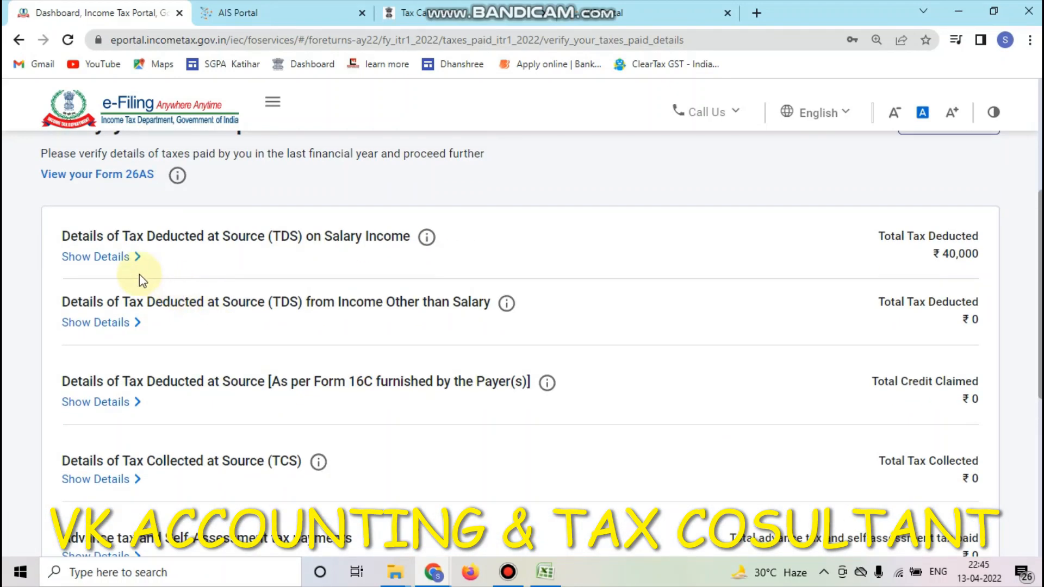
{"action": "left_click", "coordinate": [129, 261]}
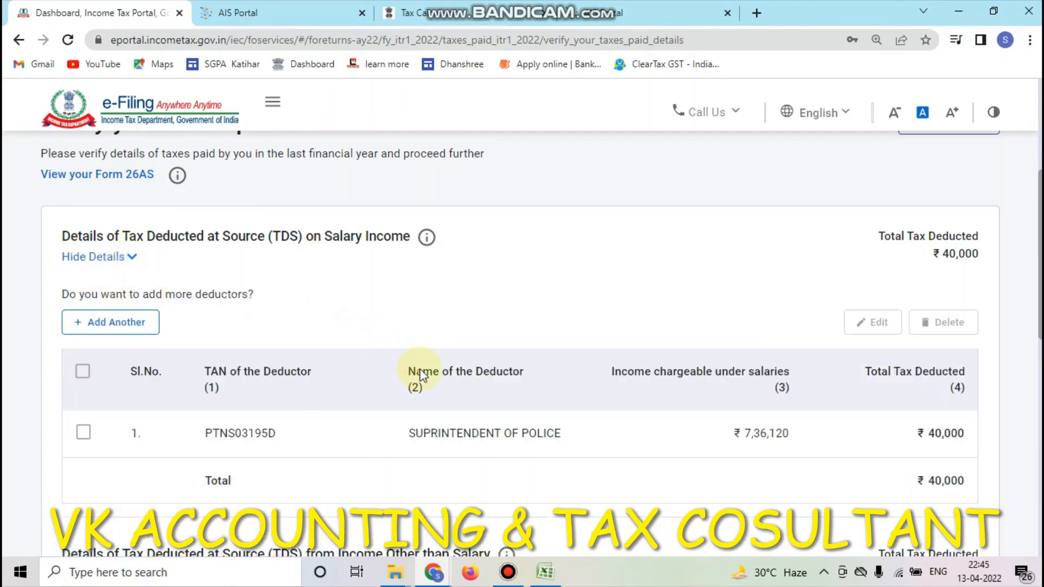
{"action": "scroll", "coordinate": [435, 381], "scroll_direction": "down", "scroll_amount": 3}
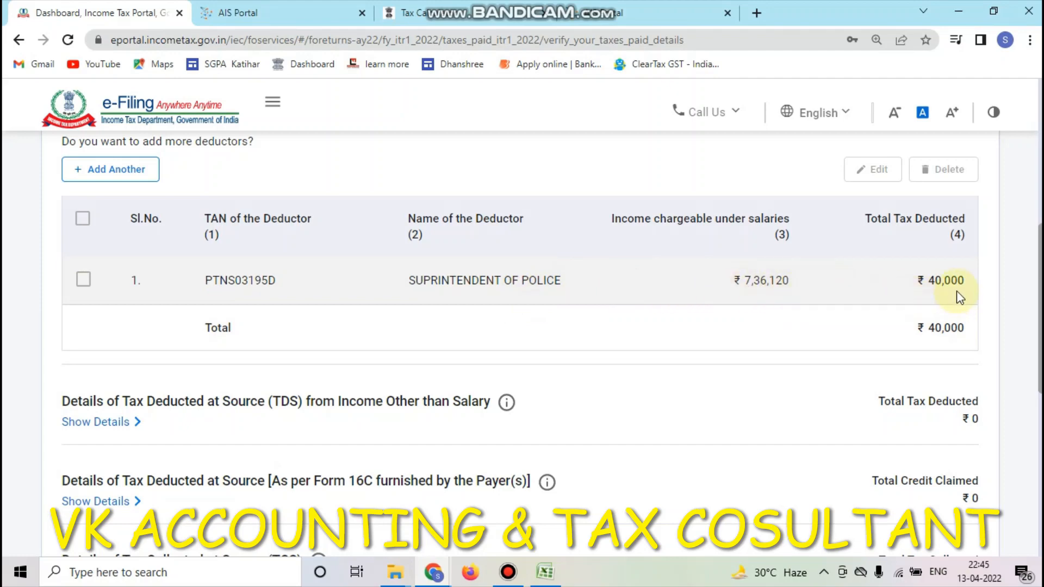
{"action": "scroll", "coordinate": [959, 292], "scroll_direction": "down", "scroll_amount": 10}
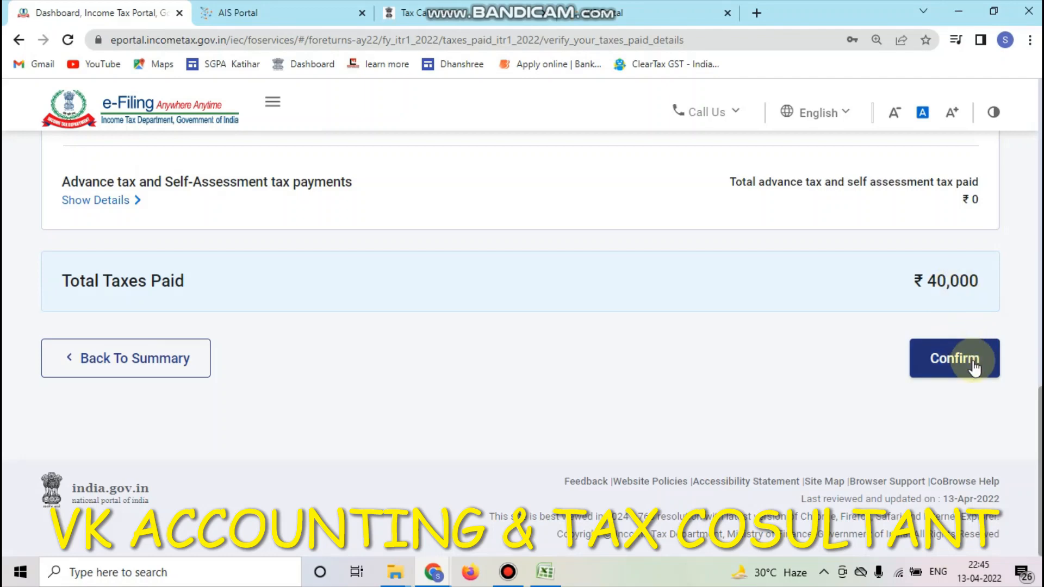
{"action": "scroll", "coordinate": [854, 312], "scroll_direction": "up", "scroll_amount": 6}
{"action": "scroll", "coordinate": [349, 375], "scroll_direction": "up", "scroll_amount": 2}
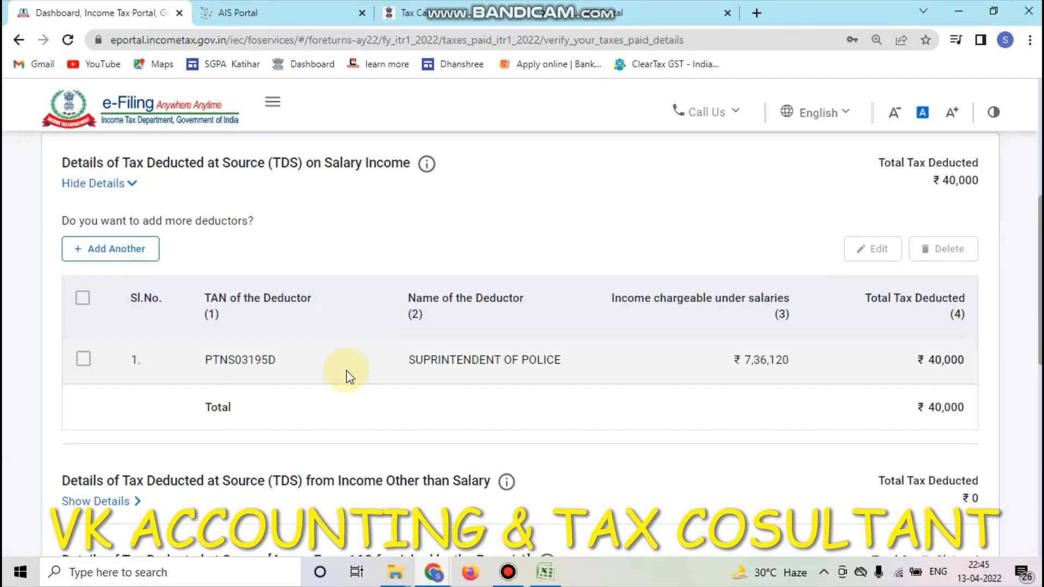
- Select the deductor's entry under TDS on Salary Income and confirm the taxes paid details
{"action": "scroll", "coordinate": [795, 361], "scroll_direction": "down", "scroll_amount": 2}
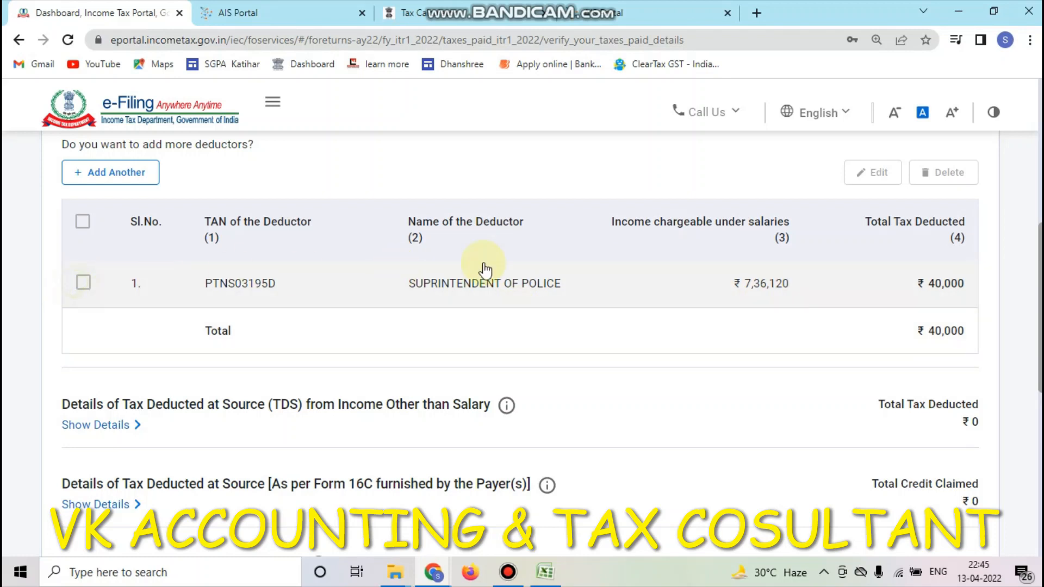
{"action": "left_click", "coordinate": [82, 283]}
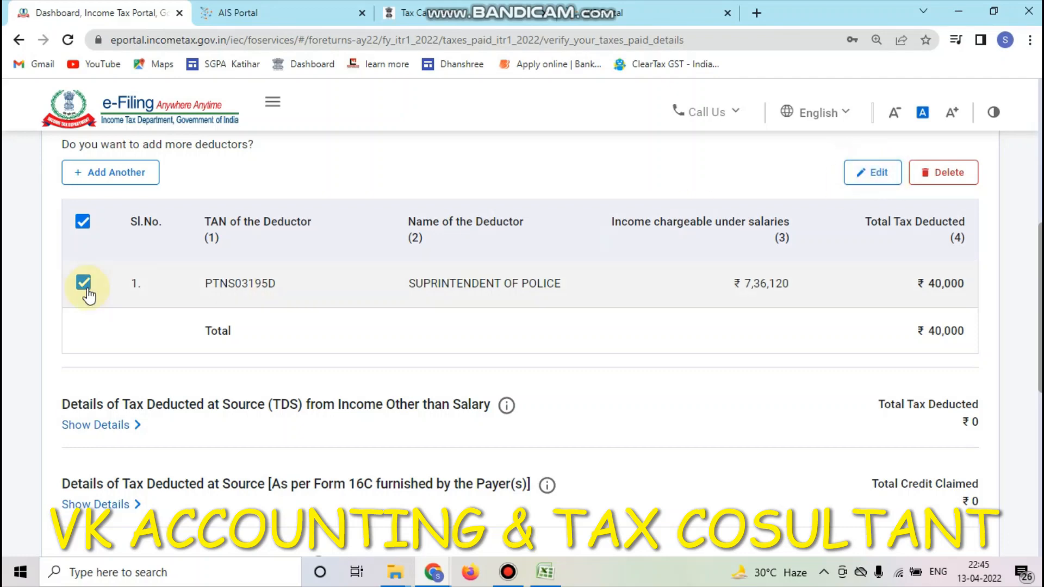
{"action": "scroll", "coordinate": [608, 307], "scroll_direction": "down", "scroll_amount": 8}
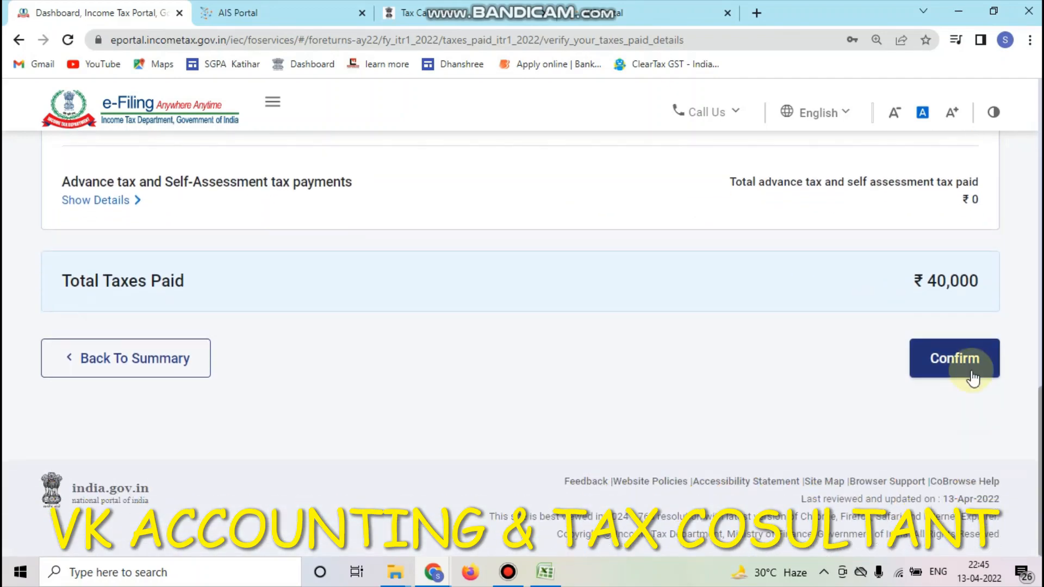
{"action": "left_click", "coordinate": [960, 360]}
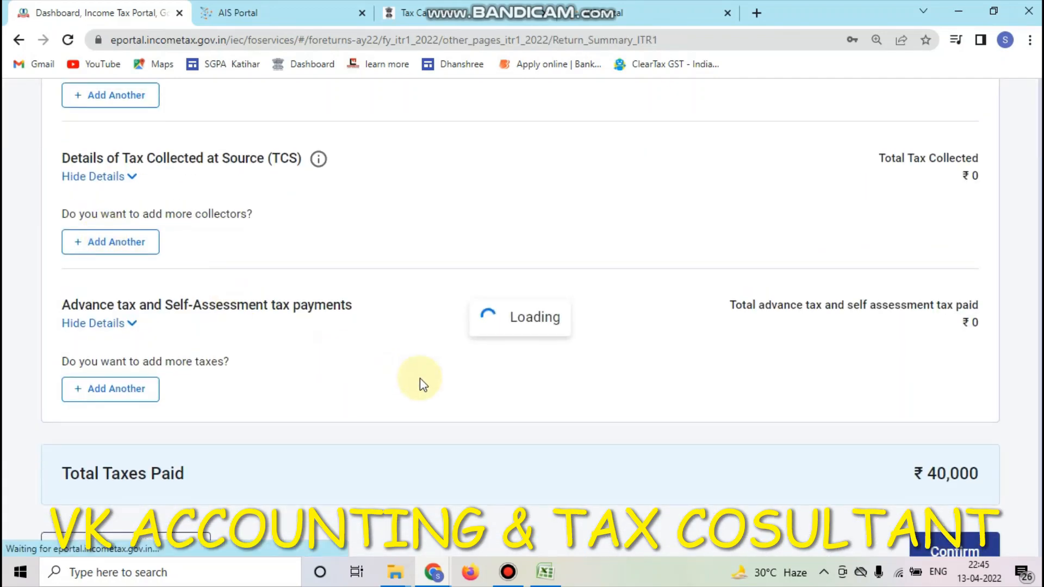
- Look over the confirmed sections in the Return Summary and open the Total Tax Liability section
{"action": "scroll", "coordinate": [422, 379], "scroll_direction": "down", "scroll_amount": 10}
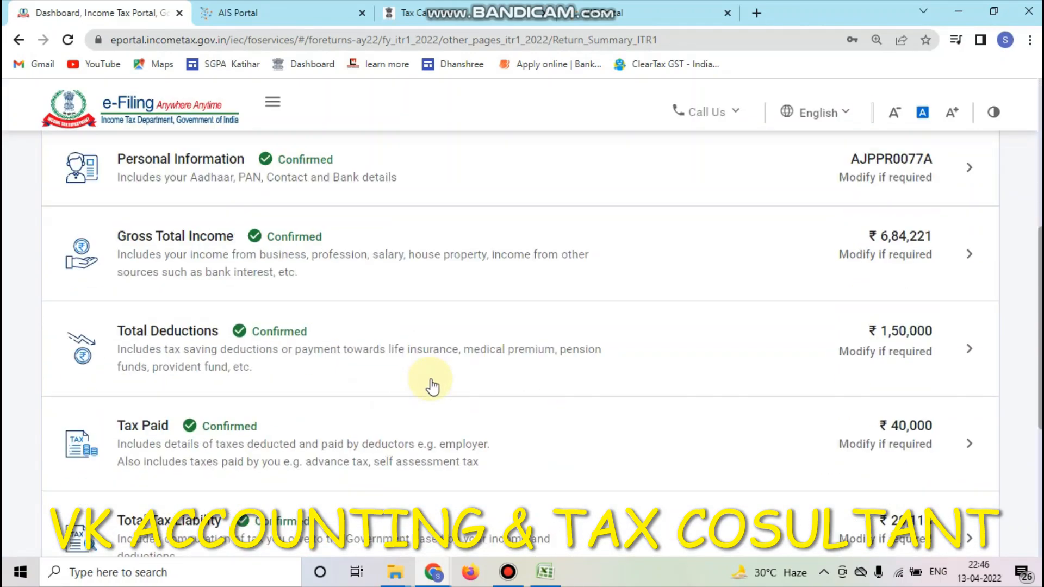
{"action": "scroll", "coordinate": [384, 408], "scroll_direction": "down", "scroll_amount": 2}
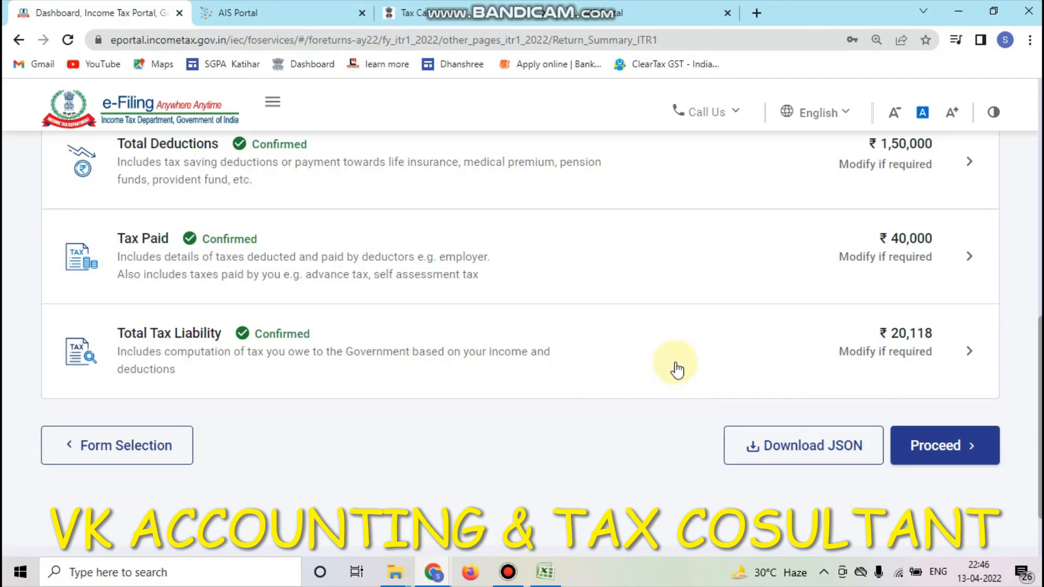
{"action": "left_click", "coordinate": [676, 370]}
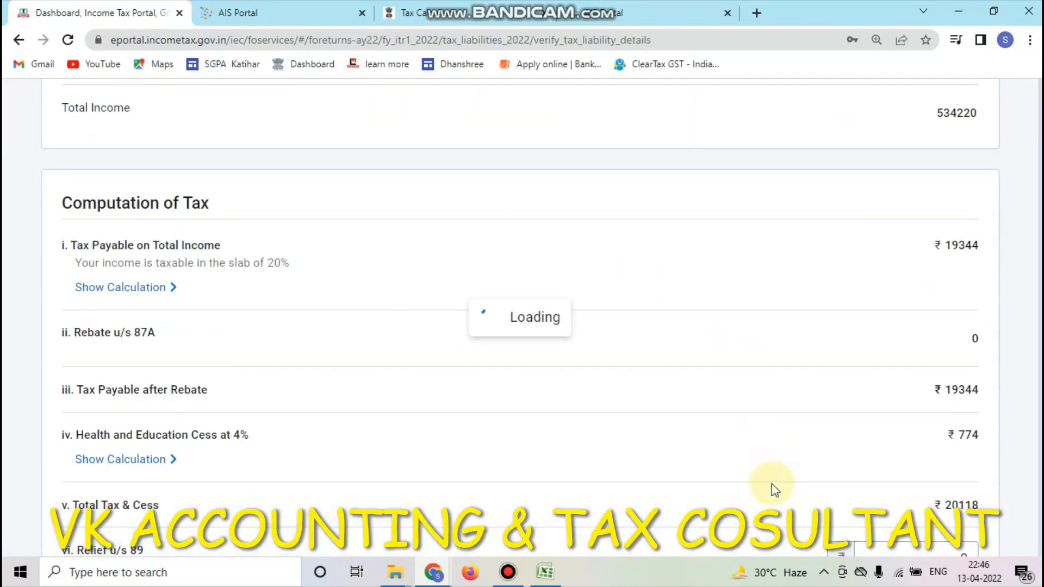
- Review the Gross Total Income, Total Deductions and Total Income figures in the Computation of Income
{"action": "scroll", "coordinate": [691, 408], "scroll_direction": "down", "scroll_amount": 5}
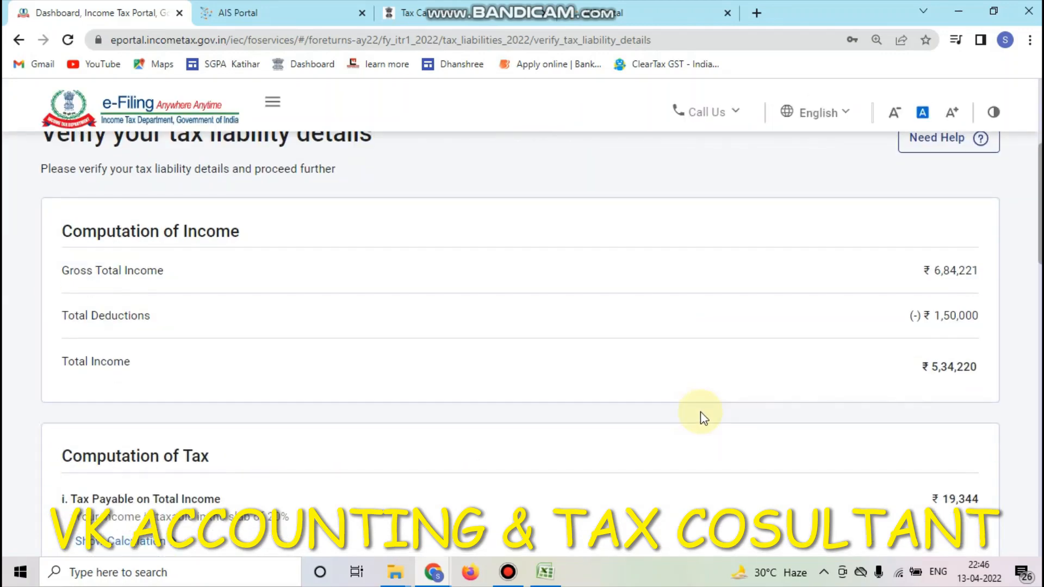
{"action": "scroll", "coordinate": [785, 390], "scroll_direction": "up", "scroll_amount": 3}
{"action": "scroll", "coordinate": [800, 381], "scroll_direction": "down", "scroll_amount": 1}
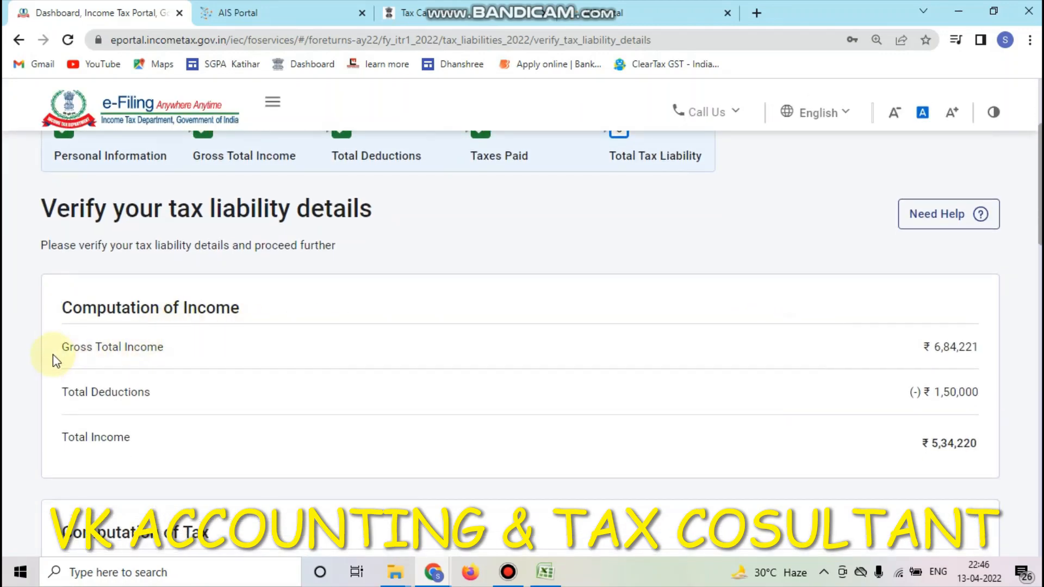
{"action": "left_click_drag", "start_coordinate": [932, 351], "coordinate": [985, 360]}
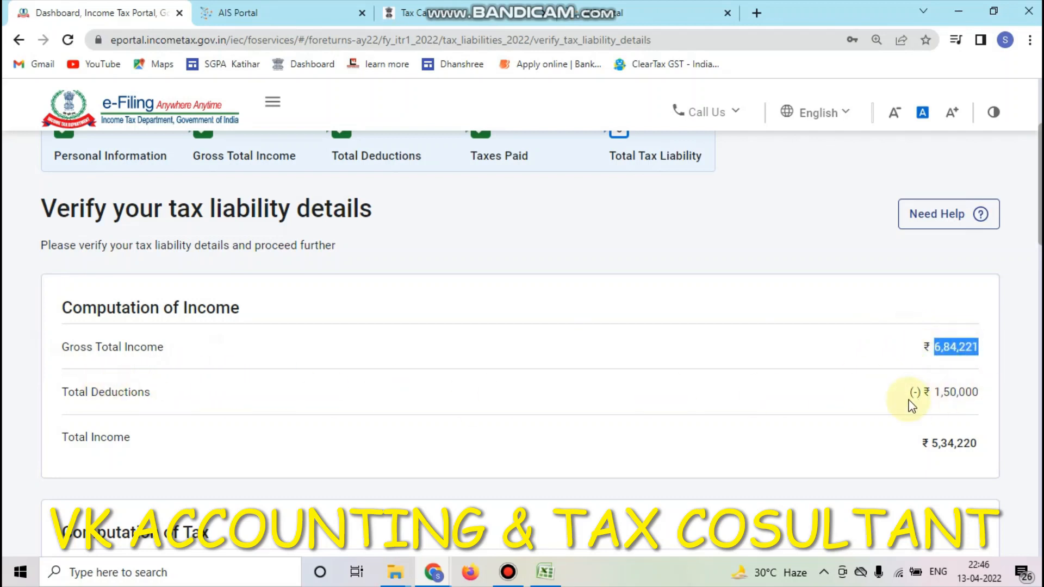
{"action": "left_click_drag", "start_coordinate": [912, 406], "coordinate": [970, 397]}
{"action": "scroll", "coordinate": [968, 365], "scroll_direction": "down", "scroll_amount": 2}
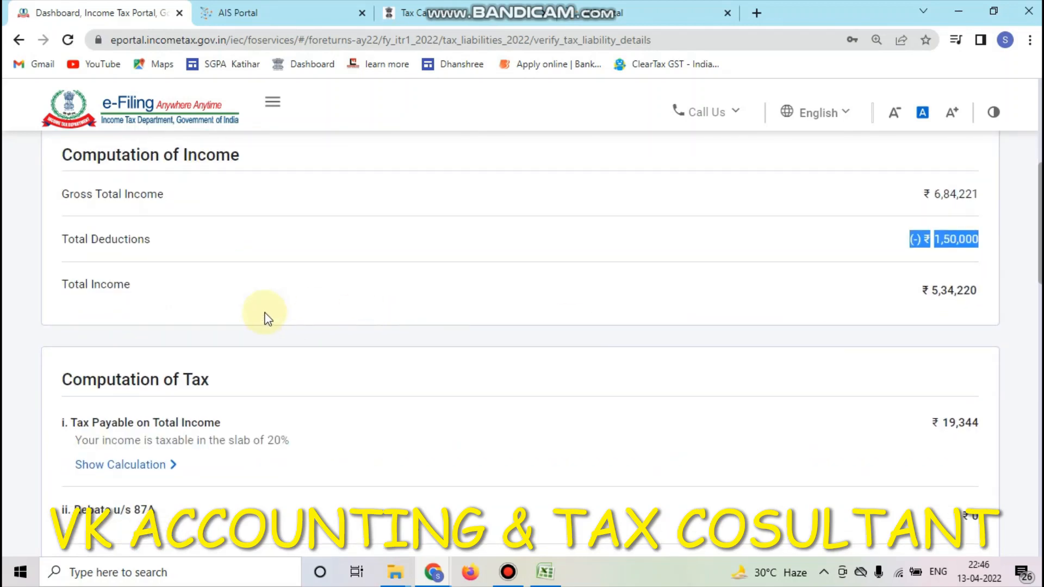
{"action": "left_click", "coordinate": [932, 288]}
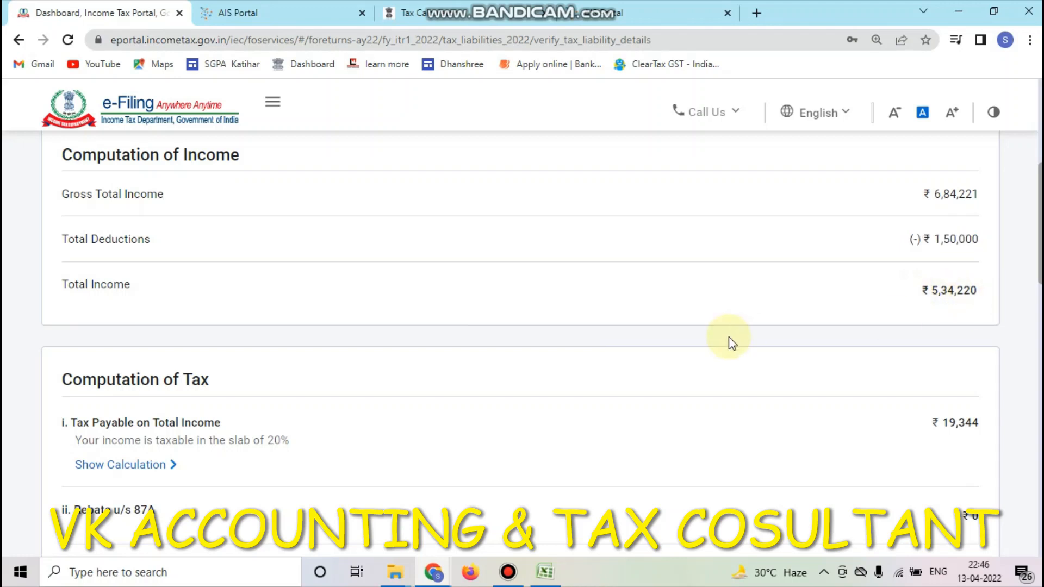
- Check the tax payable on total income, the 4% Health and Education Cess and the Total Tax & Cess in the Computation of Tax
{"action": "scroll", "coordinate": [728, 339], "scroll_direction": "down", "scroll_amount": 1}
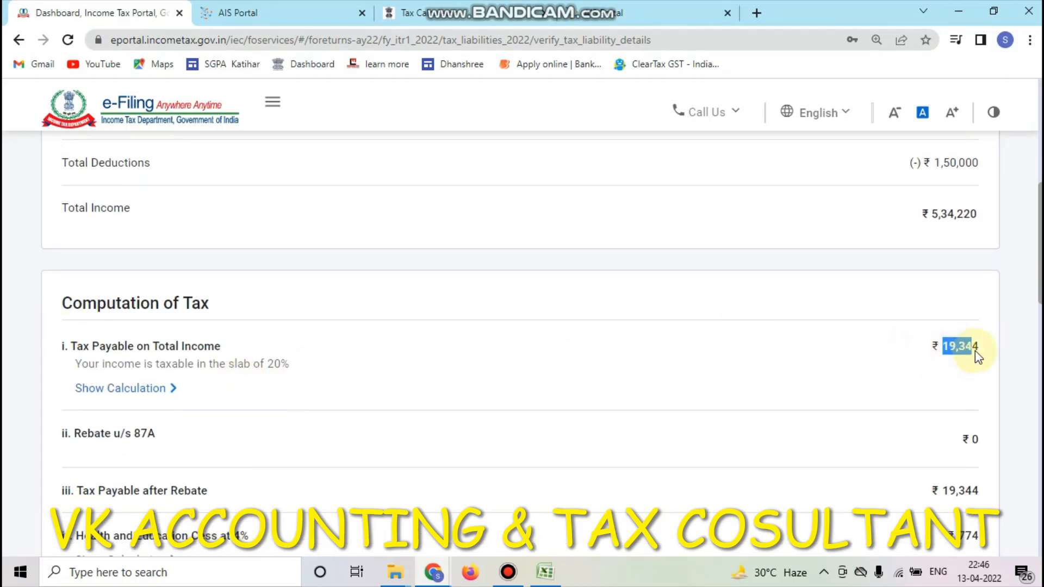
{"action": "left_click_drag", "start_coordinate": [974, 351], "coordinate": [984, 351]}
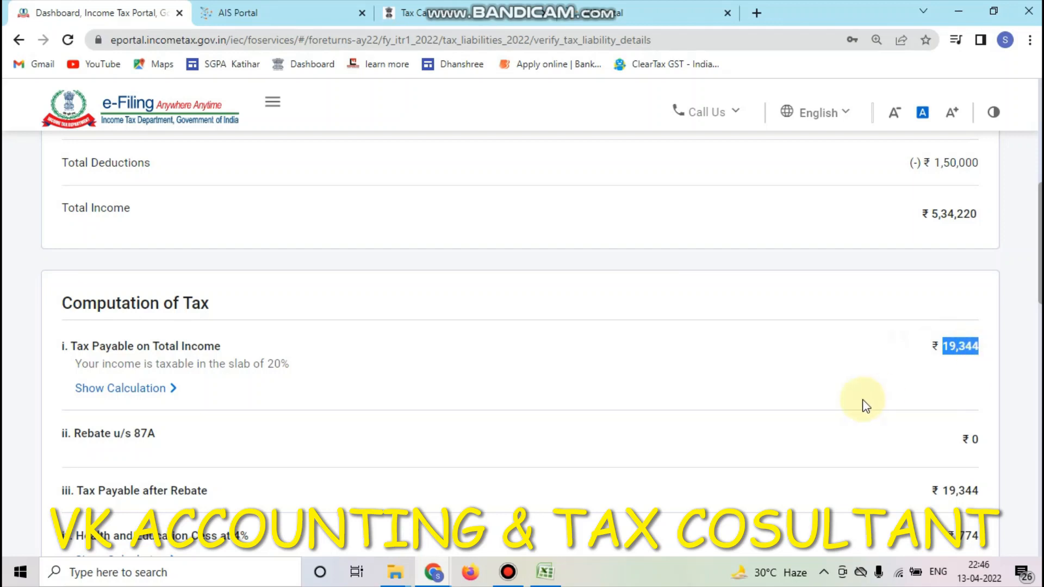
{"action": "scroll", "coordinate": [862, 405], "scroll_direction": "down", "scroll_amount": 2}
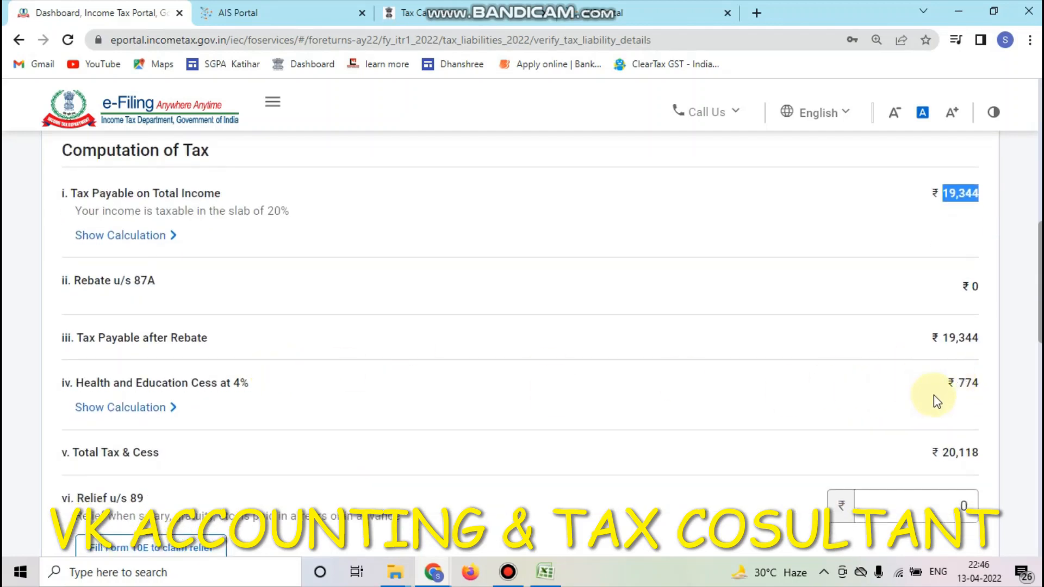
{"action": "left_click_drag", "start_coordinate": [959, 383], "coordinate": [982, 383]}
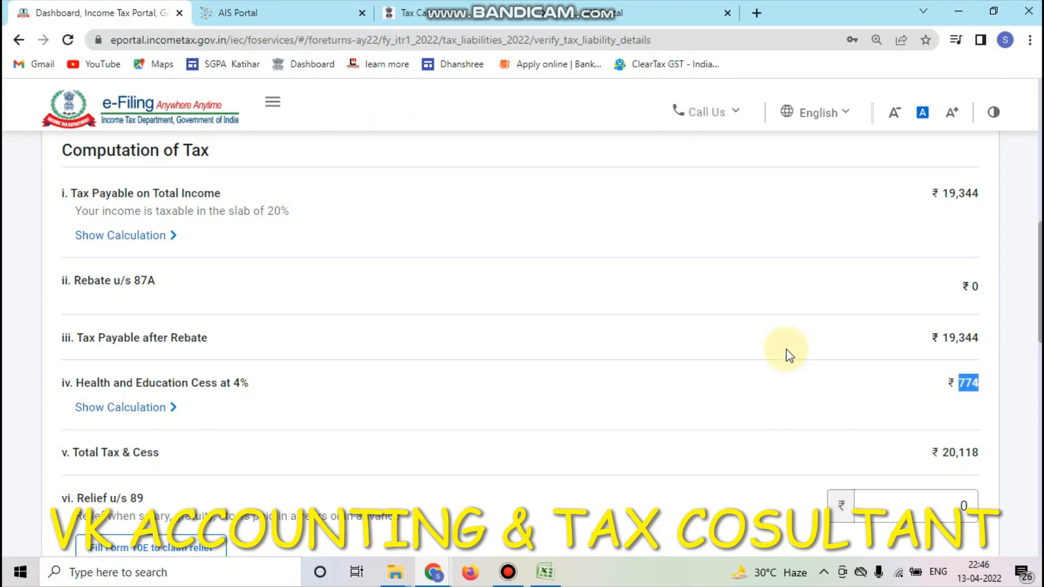
{"action": "scroll", "coordinate": [786, 336], "scroll_direction": "down", "scroll_amount": 2}
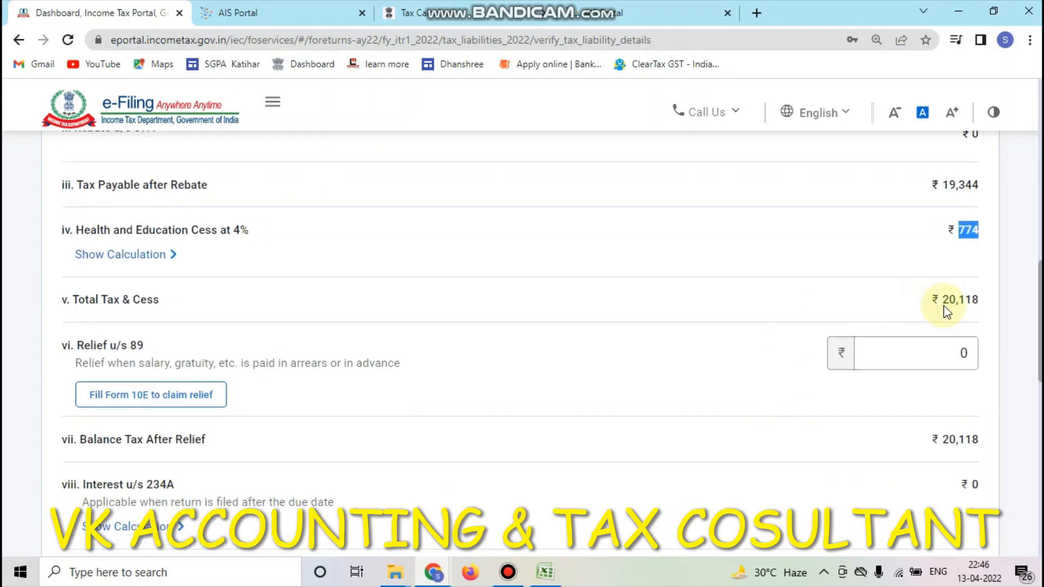
{"action": "left_click_drag", "start_coordinate": [946, 304], "coordinate": [980, 306]}
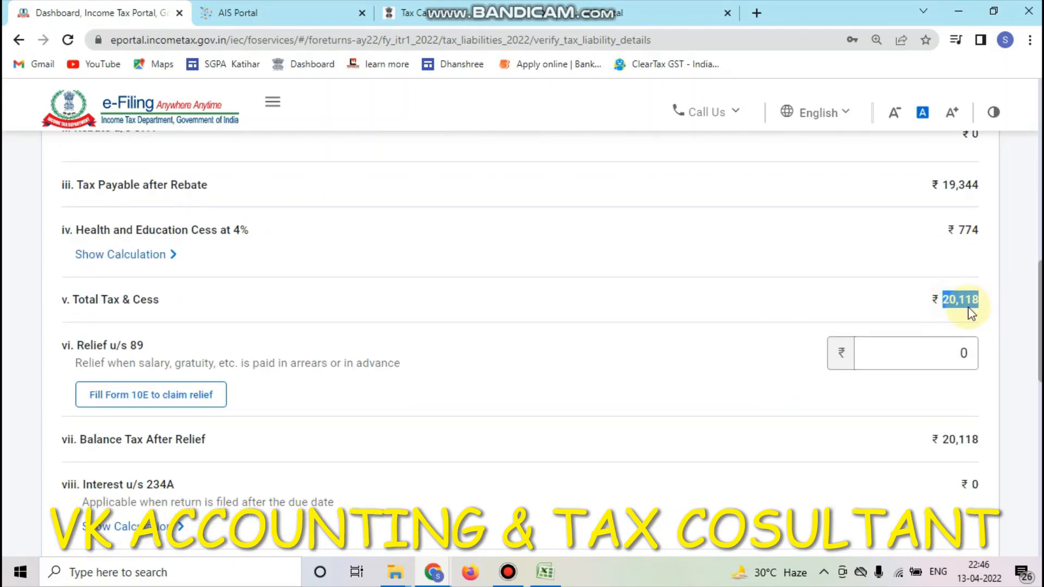
- Confirm the tax liability details and proceed from the Return Summary to the Tax Summary
{"action": "scroll", "coordinate": [965, 348], "scroll_direction": "down", "scroll_amount": 8}
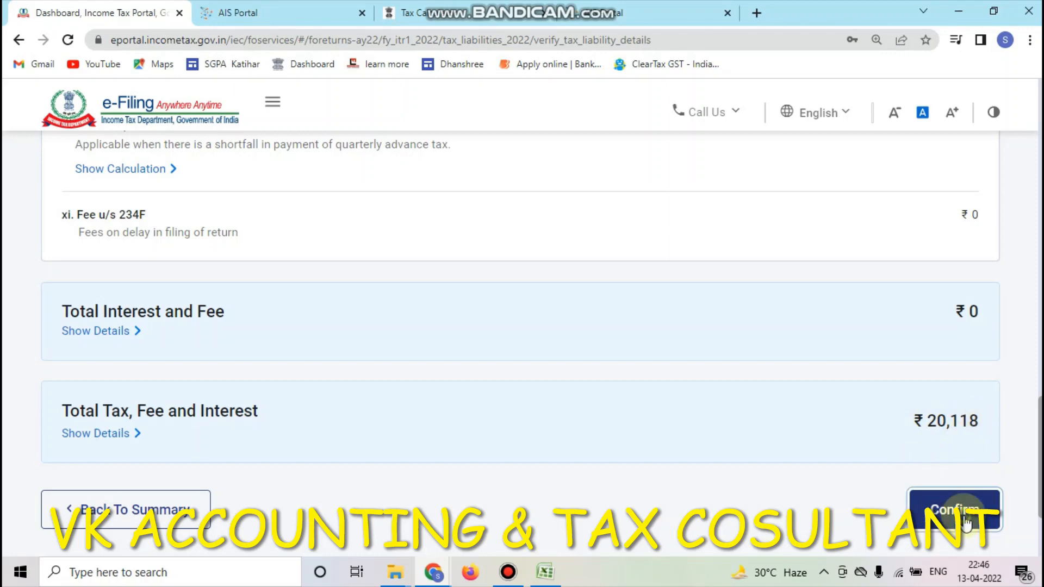
{"action": "left_click", "coordinate": [926, 499]}
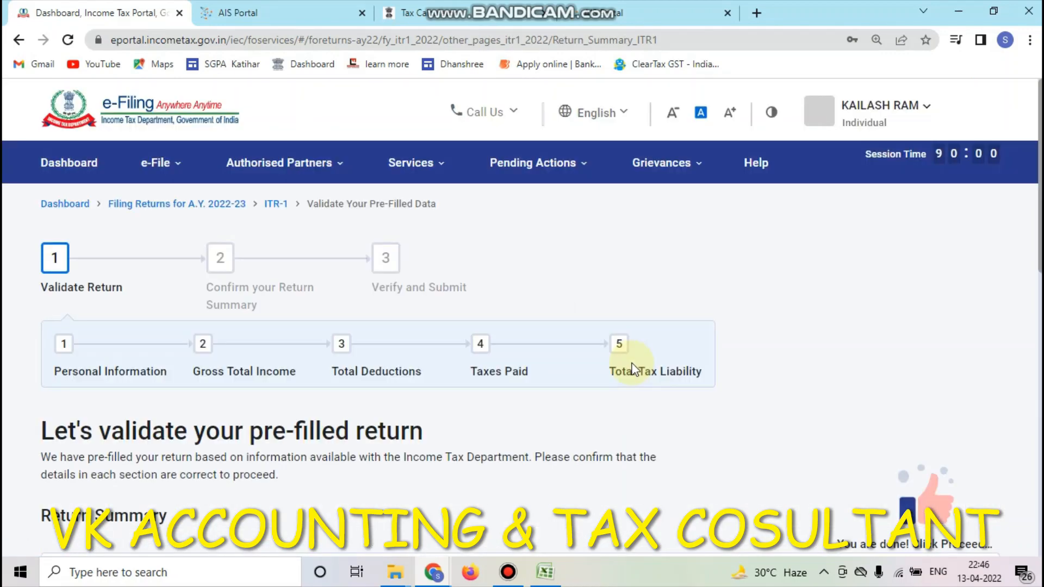
{"action": "scroll", "coordinate": [659, 349], "scroll_direction": "down", "scroll_amount": 10}
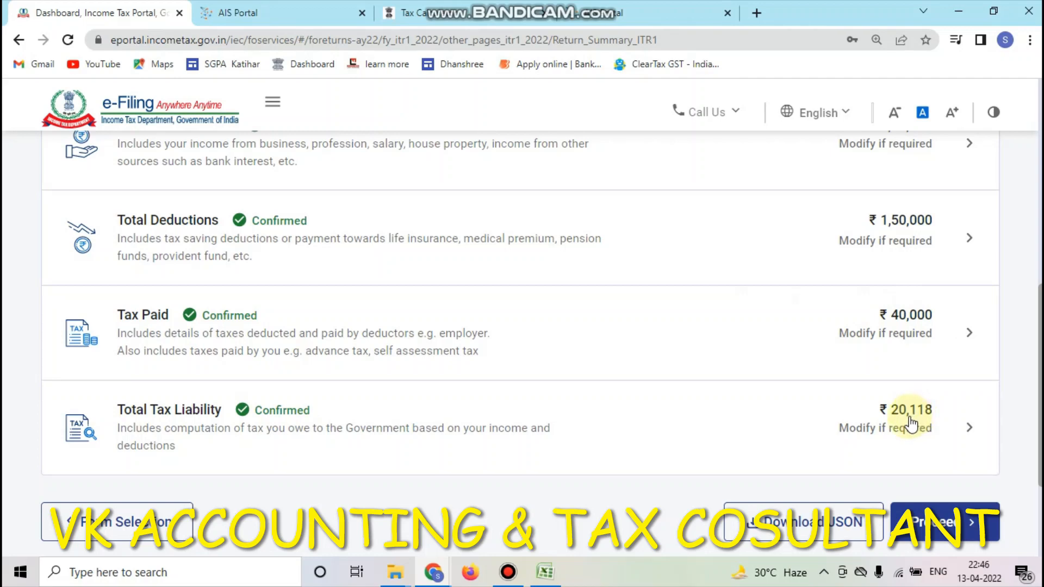
{"action": "left_click", "coordinate": [966, 527]}
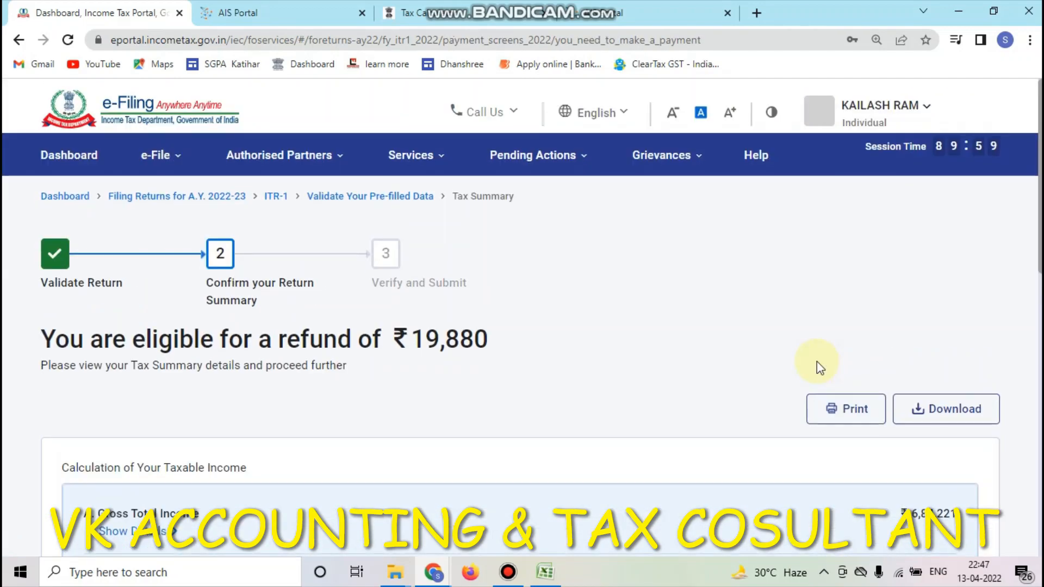
- Review the Tax Summary's taxable income calculation, Total Tax, Fee and Interest, Total Tax Paid and Refund Amount
{"action": "scroll", "coordinate": [838, 395], "scroll_direction": "down", "scroll_amount": 4}
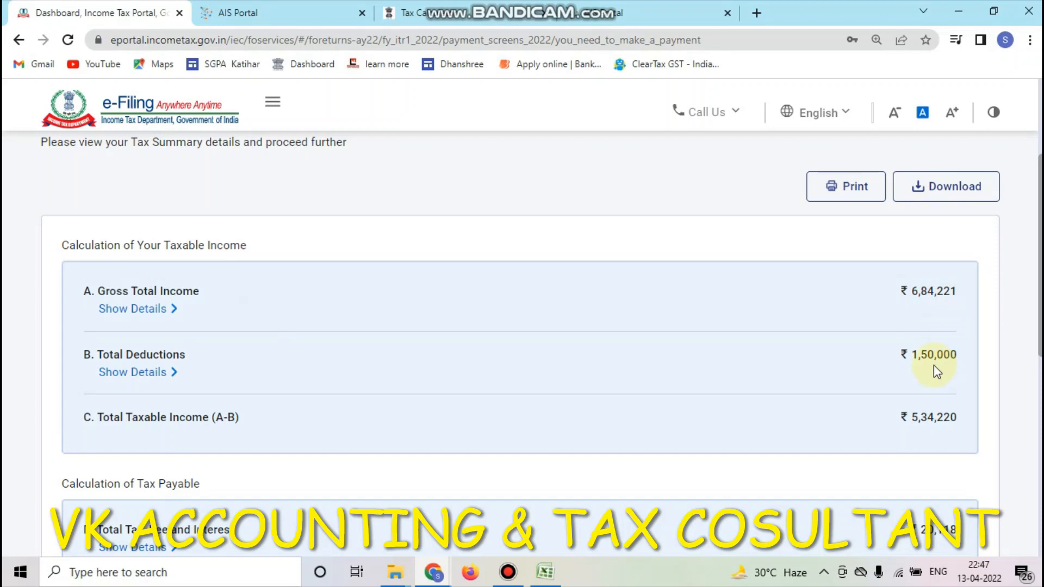
{"action": "scroll", "coordinate": [935, 366], "scroll_direction": "down", "scroll_amount": 3}
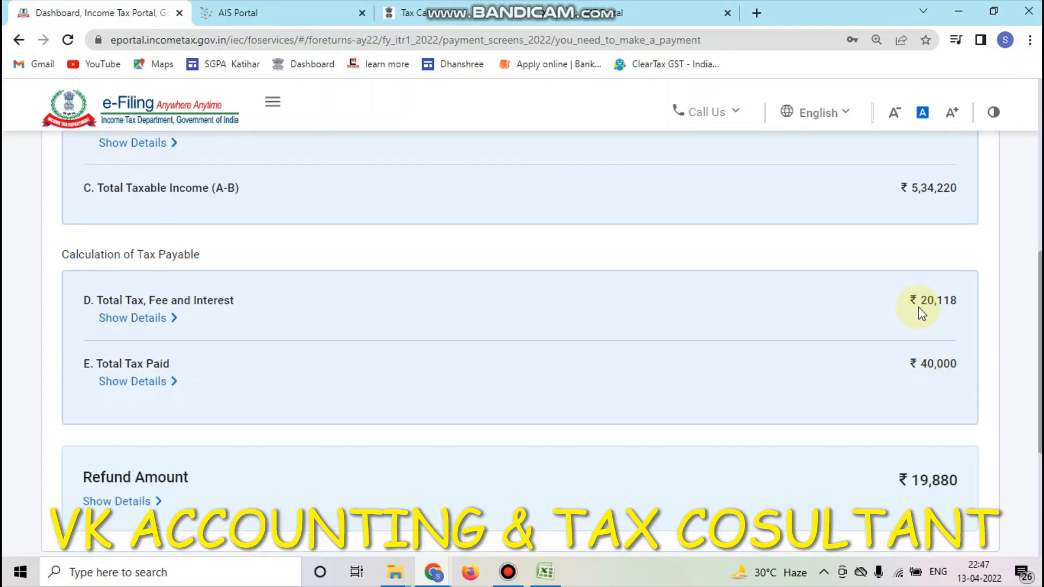
{"action": "left_click_drag", "start_coordinate": [960, 317], "coordinate": [974, 319]}
{"action": "left_click", "coordinate": [897, 380]}
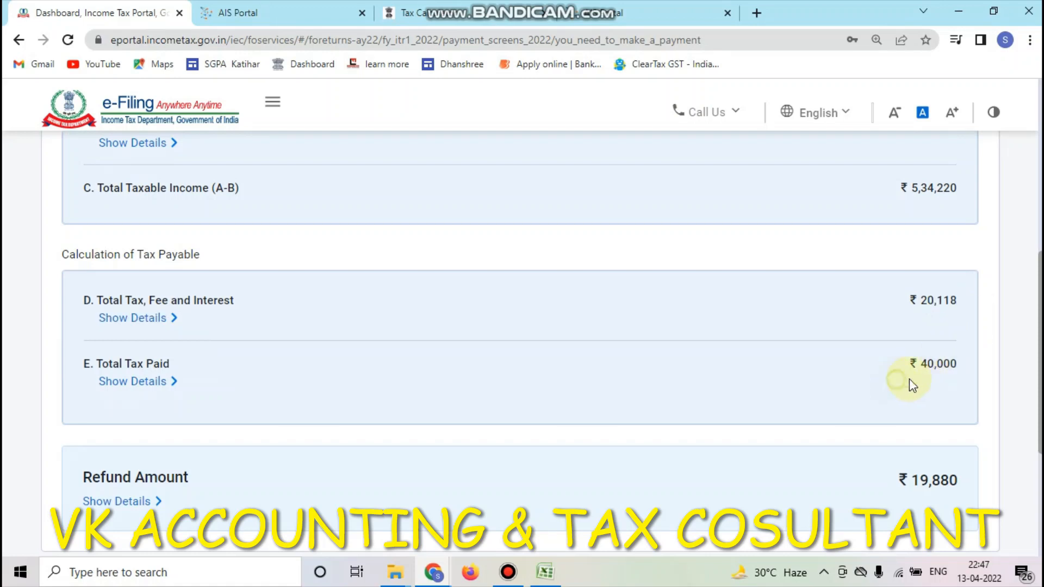
{"action": "scroll", "coordinate": [944, 403], "scroll_direction": "down", "scroll_amount": 1}
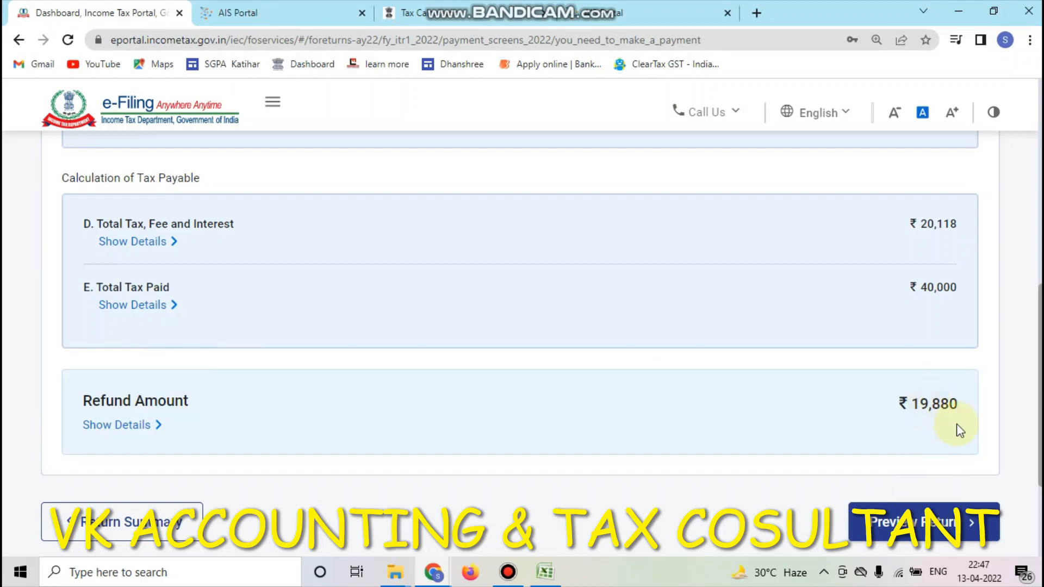
{"action": "scroll", "coordinate": [867, 362], "scroll_direction": "up", "scroll_amount": 5}
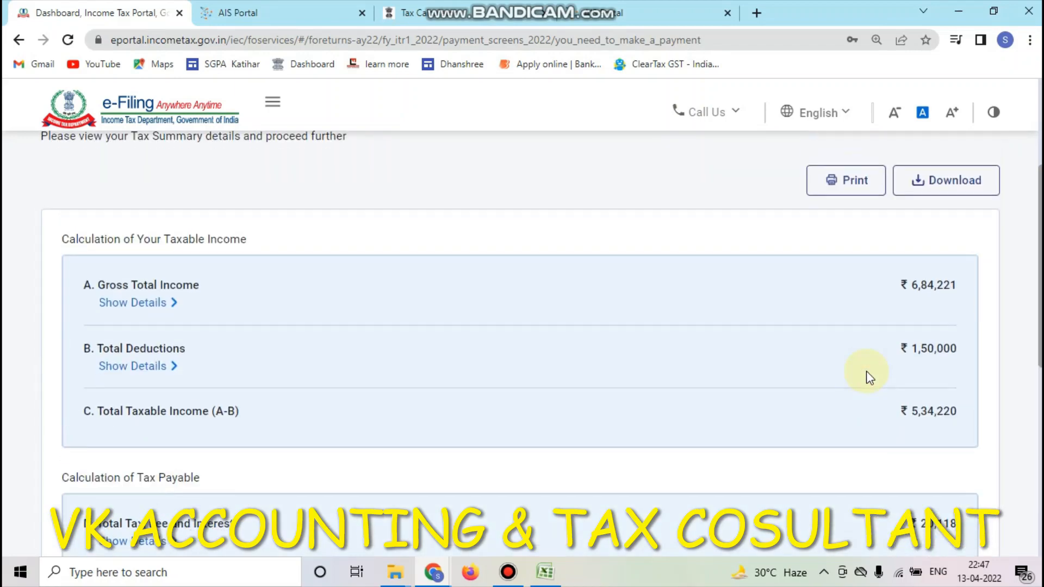
- Proceed from the Tax Summary to the return preview, accepting the taxpayer's declaration in the capacity of Self
{"action": "scroll", "coordinate": [867, 375], "scroll_direction": "down", "scroll_amount": 8}
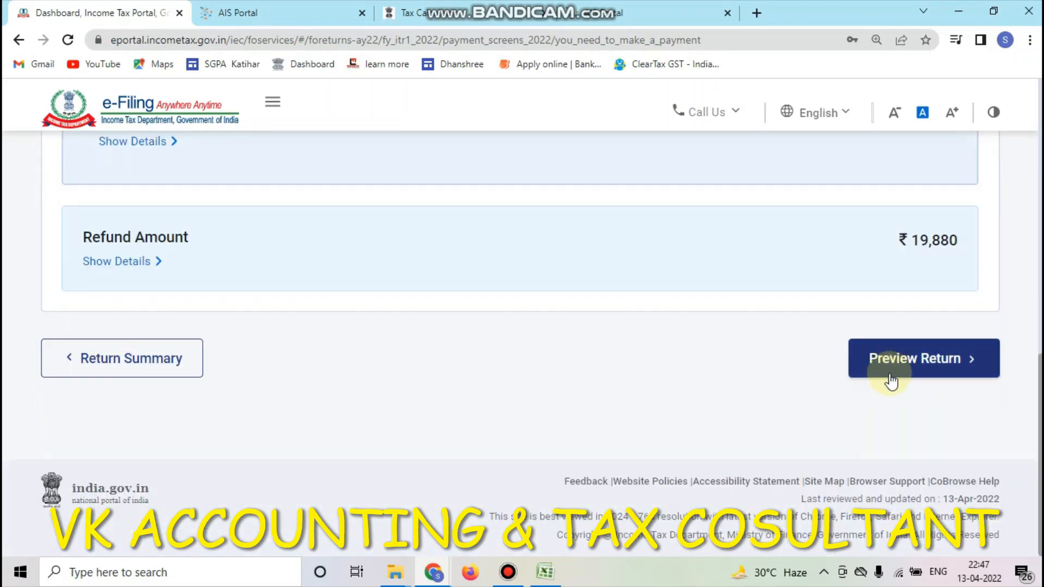
{"action": "left_click", "coordinate": [954, 370]}
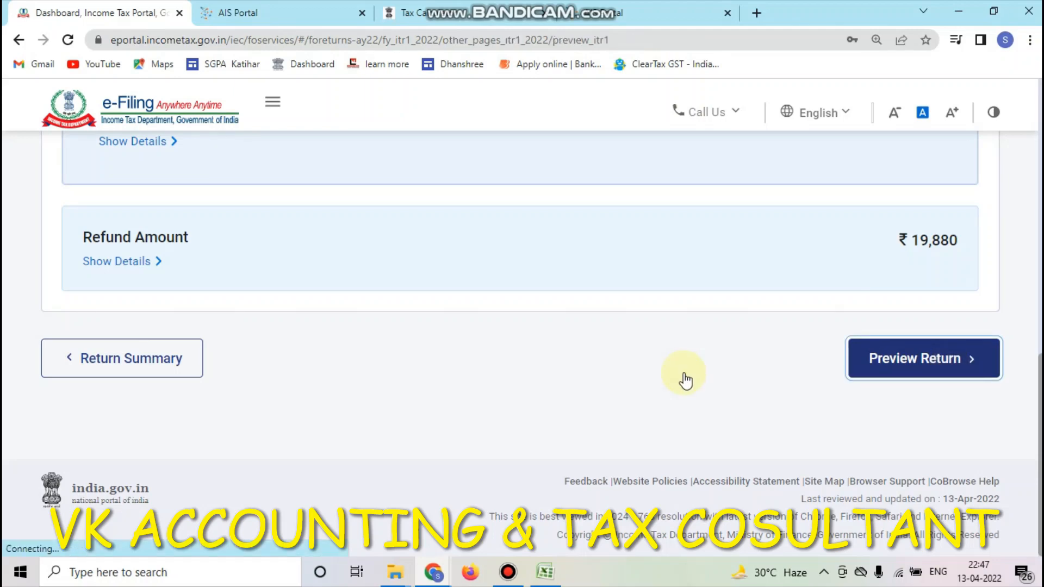
{"action": "scroll", "coordinate": [663, 375], "scroll_direction": "down", "scroll_amount": 5}
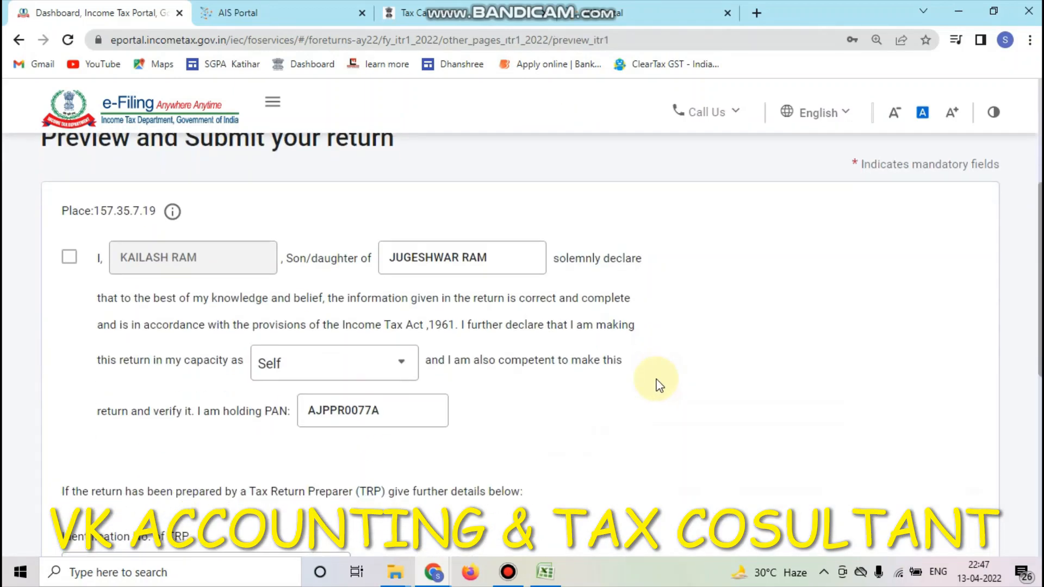
{"action": "left_click", "coordinate": [69, 258]}
{"action": "scroll", "coordinate": [580, 342], "scroll_direction": "down", "scroll_amount": 2}
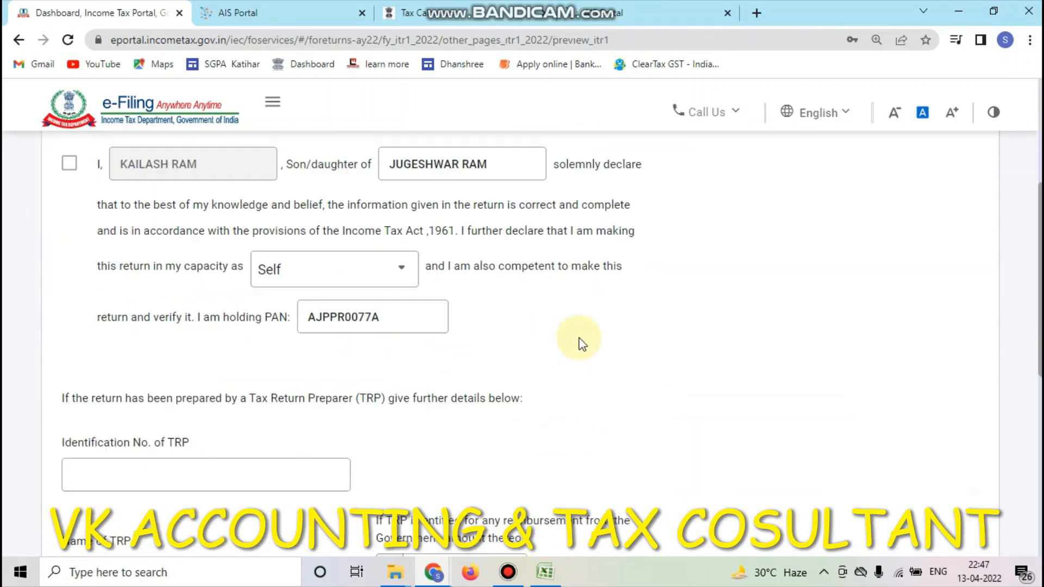
{"action": "scroll", "coordinate": [629, 368], "scroll_direction": "down", "scroll_amount": 8}
{"action": "left_click", "coordinate": [957, 477]}
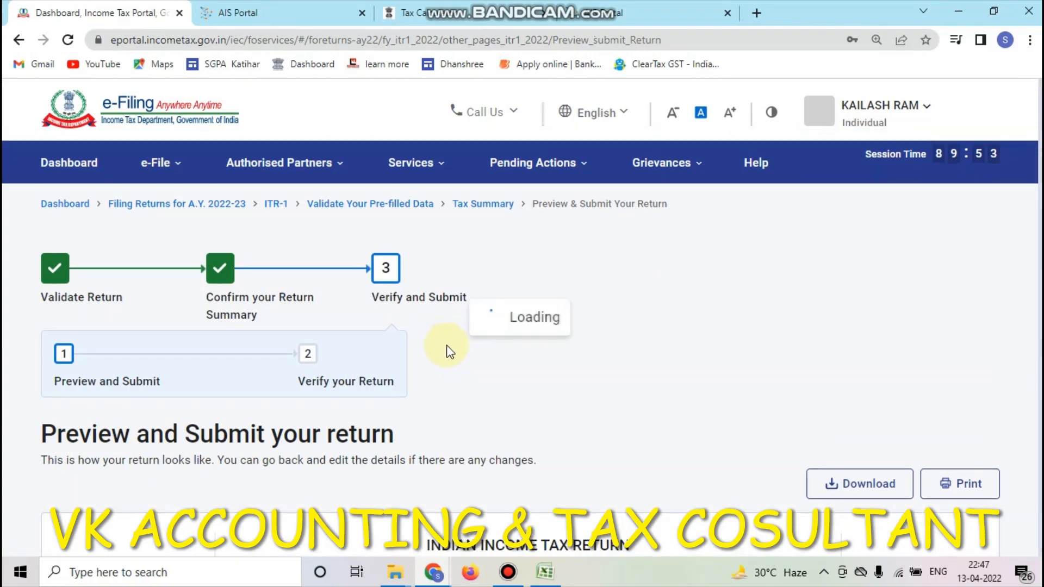
- Review the complete ITR-1 preview, from general information and gross total income to bank details and Schedule 80D, and proceed to validation
{"action": "scroll", "coordinate": [624, 372], "scroll_direction": "down", "scroll_amount": 10}
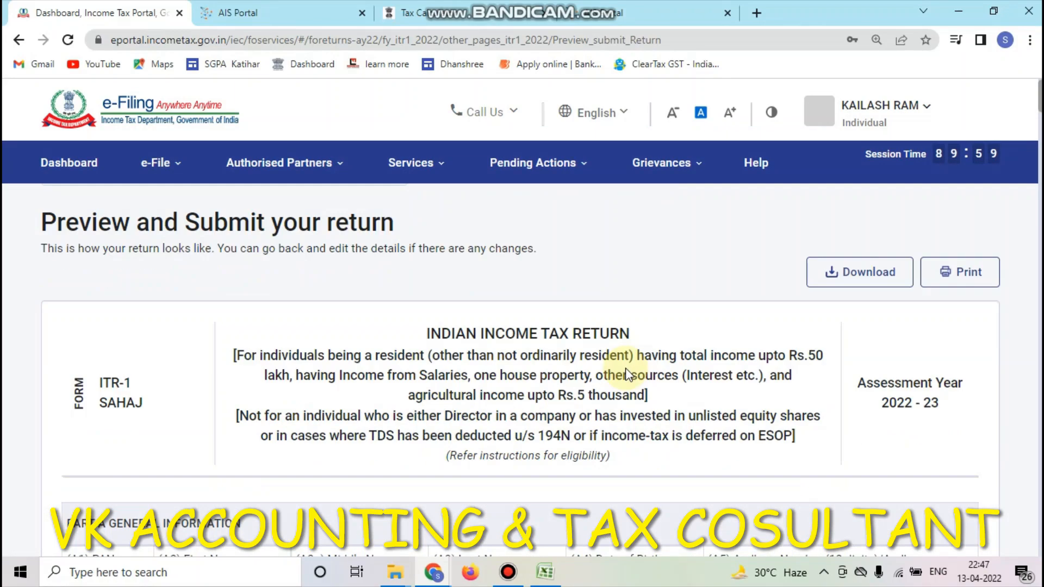
{"action": "scroll", "coordinate": [632, 370], "scroll_direction": "down", "scroll_amount": 2}
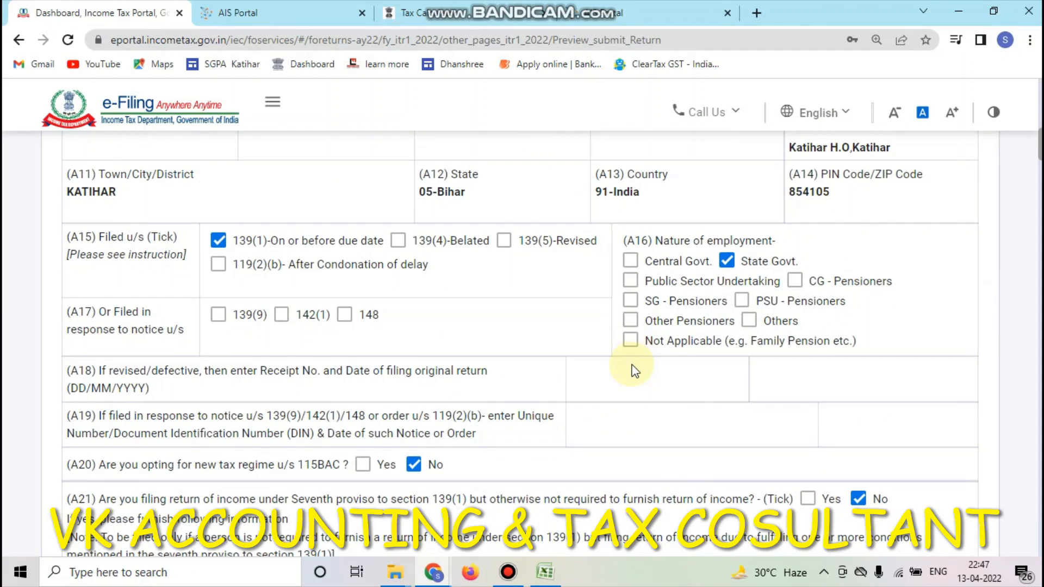
{"action": "scroll", "coordinate": [631, 369], "scroll_direction": "up", "scroll_amount": 3}
{"action": "scroll", "coordinate": [631, 368], "scroll_direction": "down", "scroll_amount": 9}
{"action": "scroll", "coordinate": [637, 367], "scroll_direction": "down", "scroll_amount": 12}
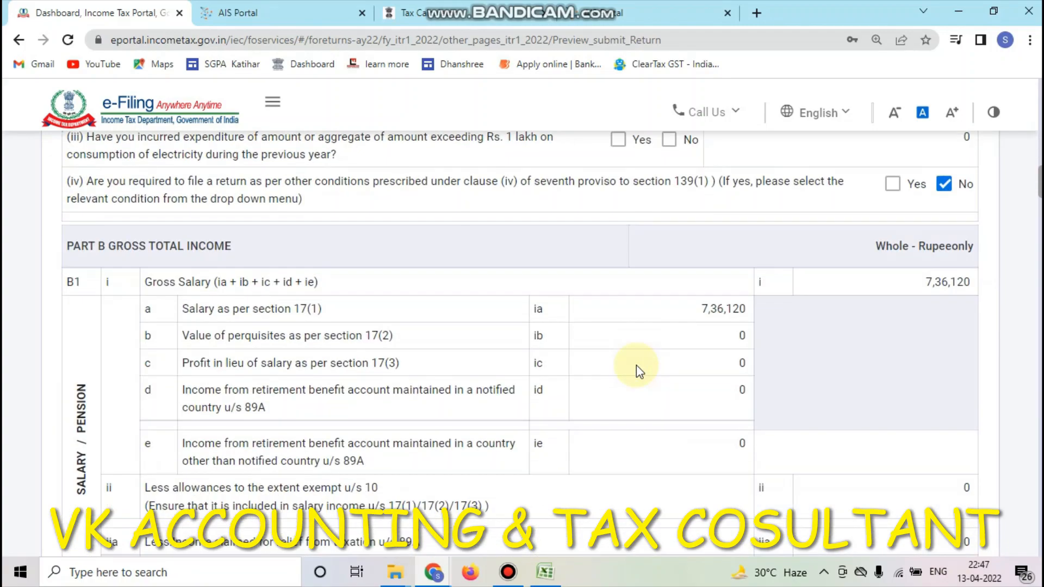
{"action": "scroll", "coordinate": [640, 371], "scroll_direction": "down", "scroll_amount": 15}
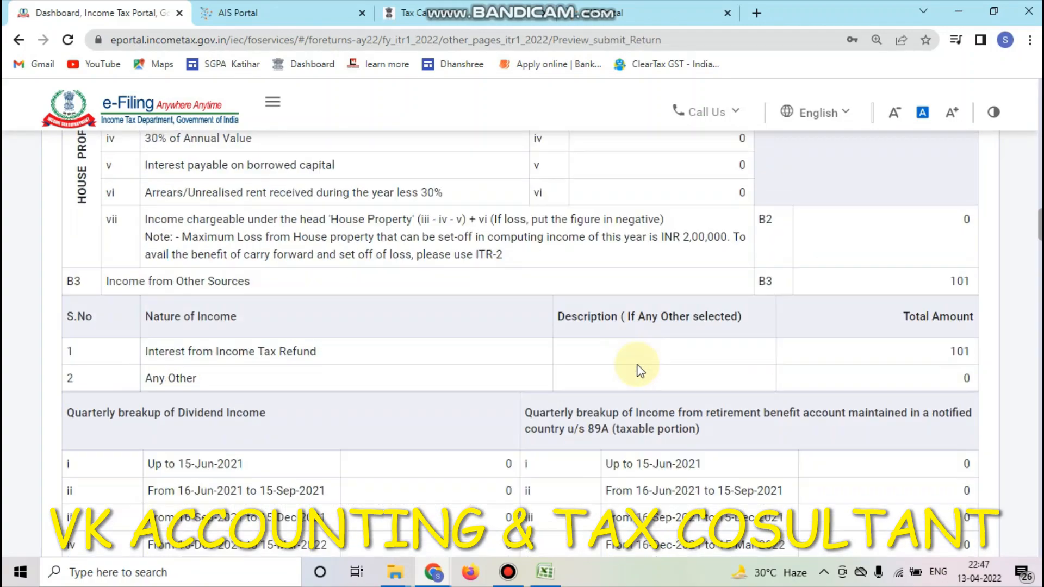
{"action": "scroll", "coordinate": [636, 367], "scroll_direction": "down", "scroll_amount": 15}
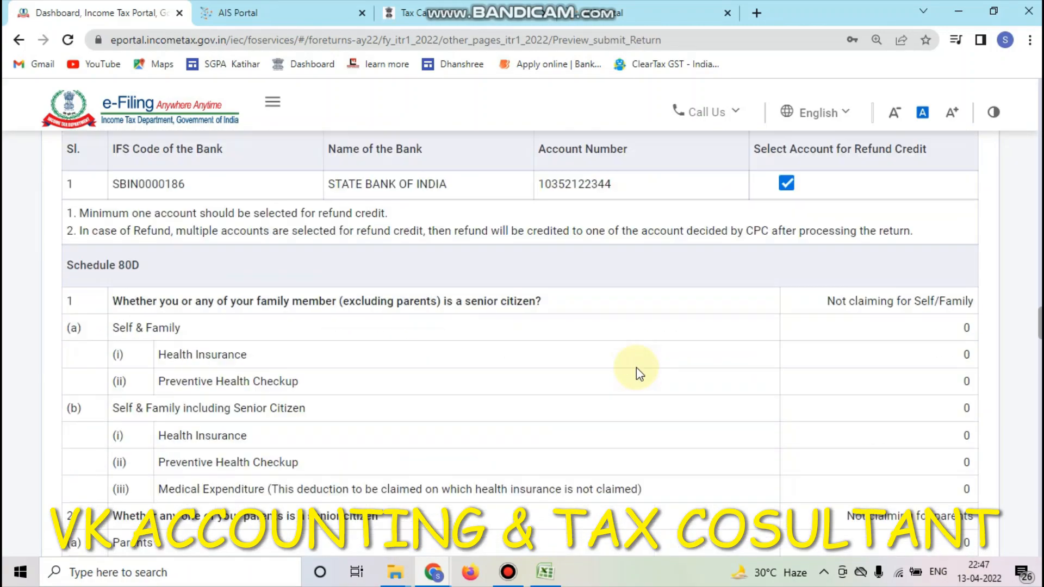
{"action": "scroll", "coordinate": [690, 374], "scroll_direction": "down", "scroll_amount": 15}
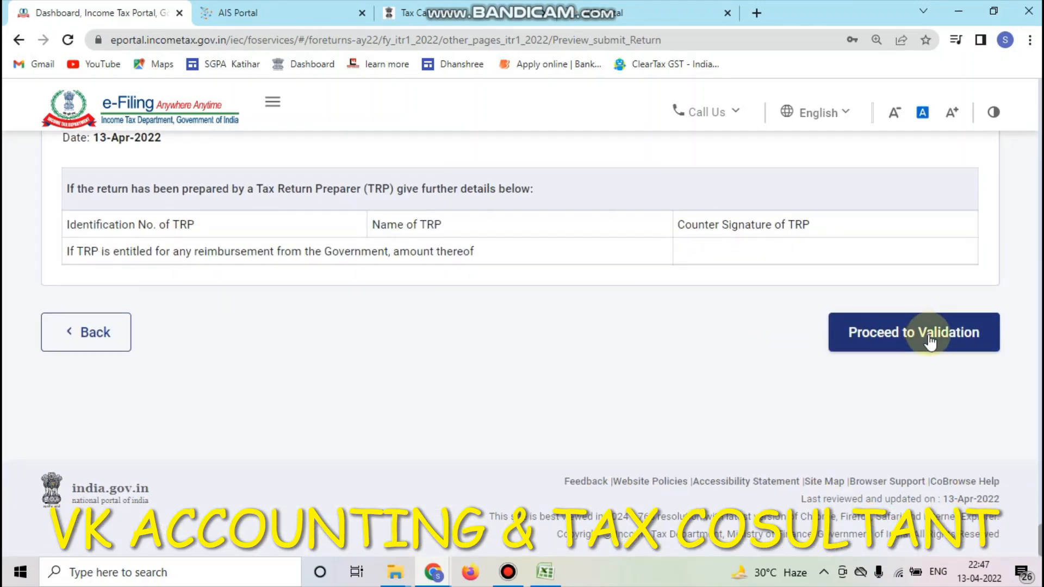
{"action": "left_click", "coordinate": [930, 342]}
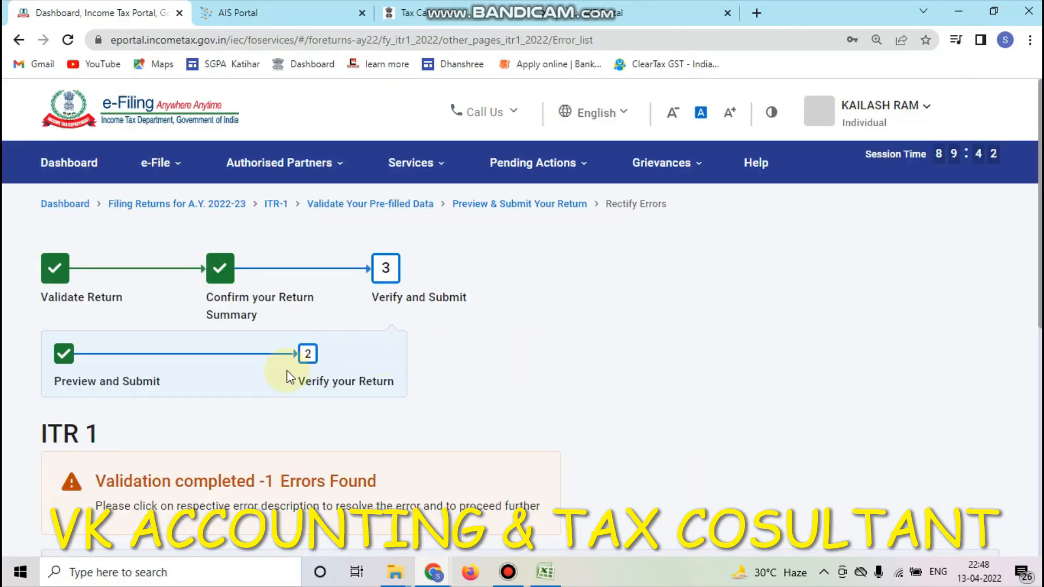
- Open the Any Other income entry from the validation error about the missing Income from other Sources description
{"action": "scroll", "coordinate": [288, 377], "scroll_direction": "down", "scroll_amount": 4}
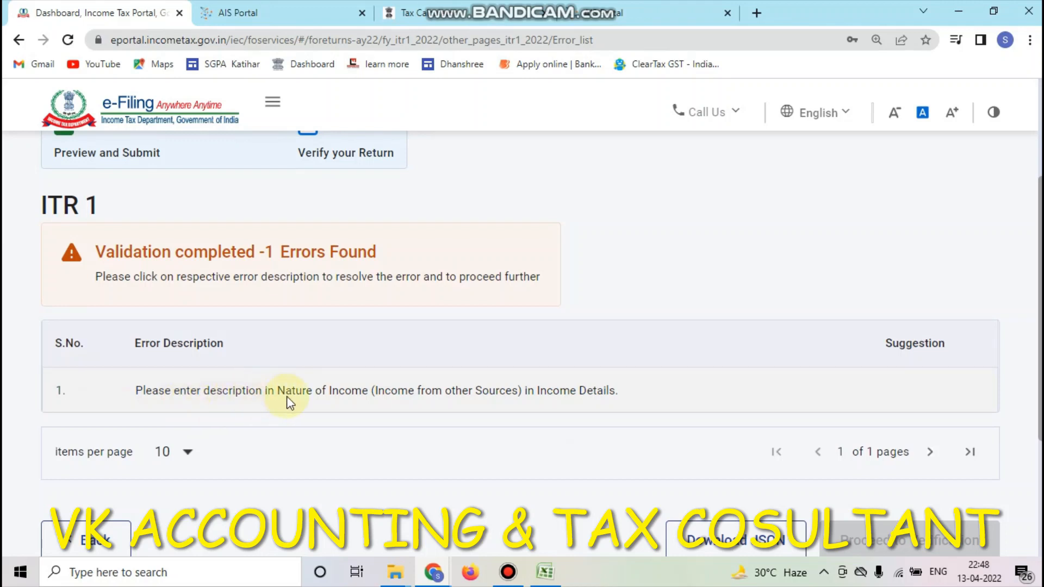
{"action": "left_click", "coordinate": [547, 399]}
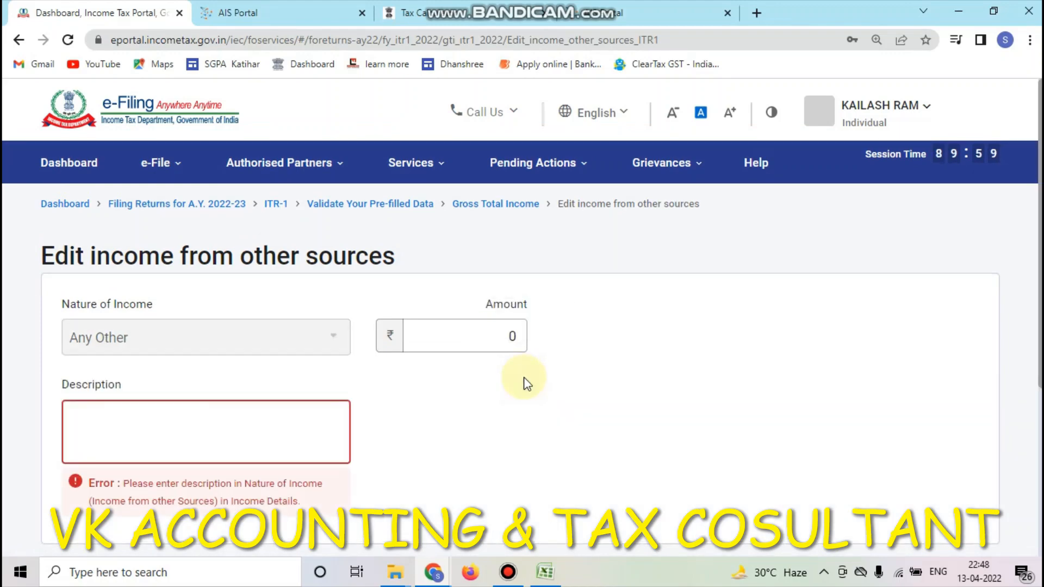
{"action": "scroll", "coordinate": [229, 374], "scroll_direction": "down", "scroll_amount": 3}
{"action": "scroll", "coordinate": [230, 374], "scroll_direction": "up", "scroll_amount": 3}
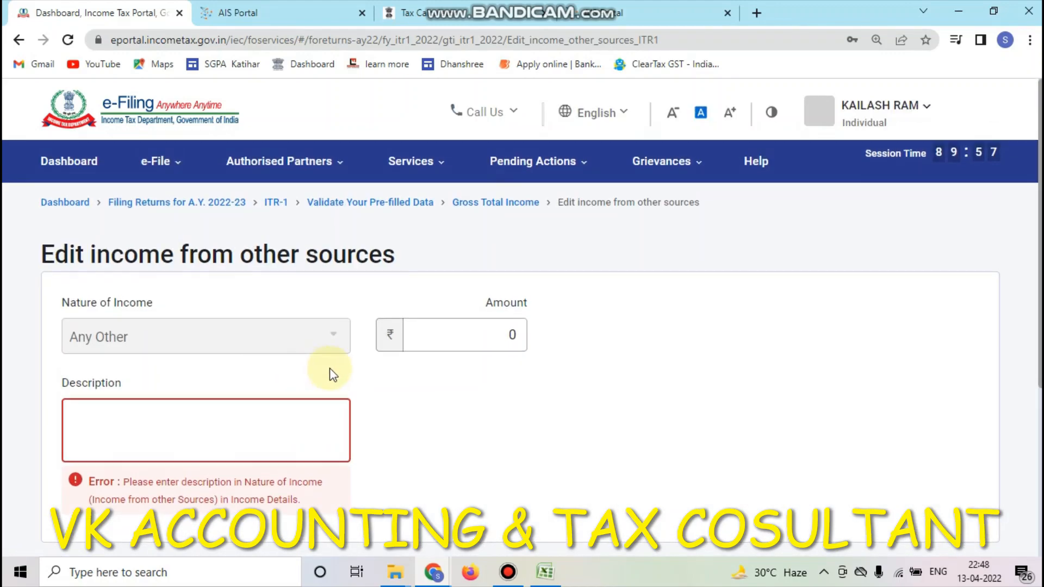
- Cancel editing the Any Other income entry without entering a description and return to the income source details
{"action": "left_click", "coordinate": [494, 335]}
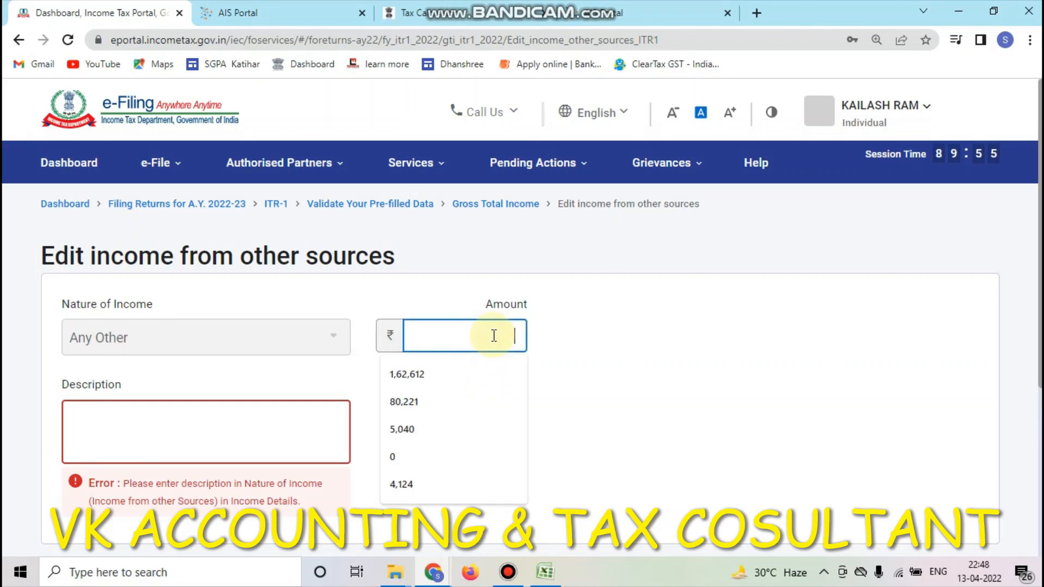
{"action": "scroll", "coordinate": [707, 332], "scroll_direction": "down", "scroll_amount": 1}
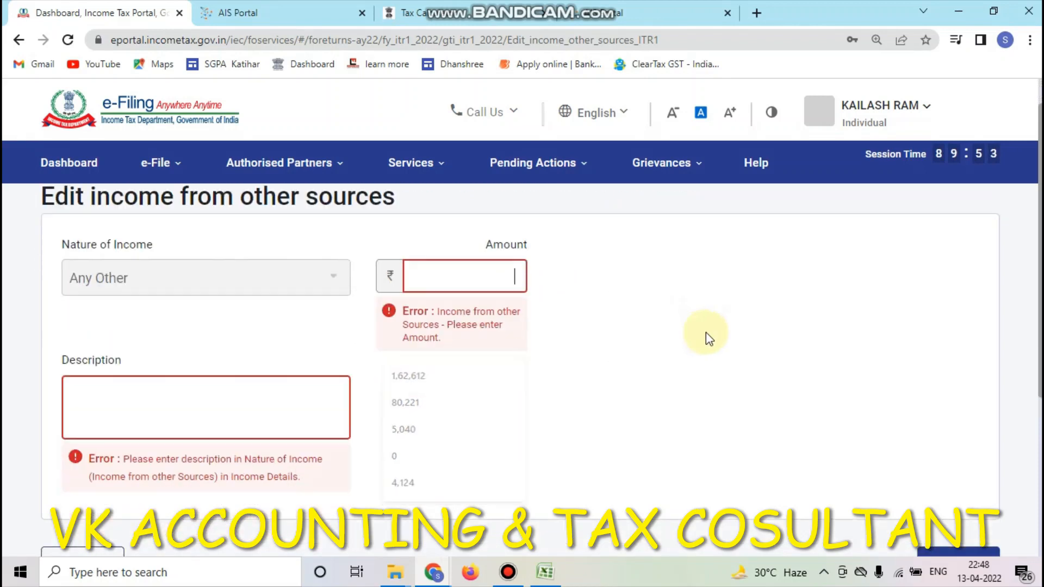
{"action": "scroll", "coordinate": [709, 338], "scroll_direction": "down", "scroll_amount": 1}
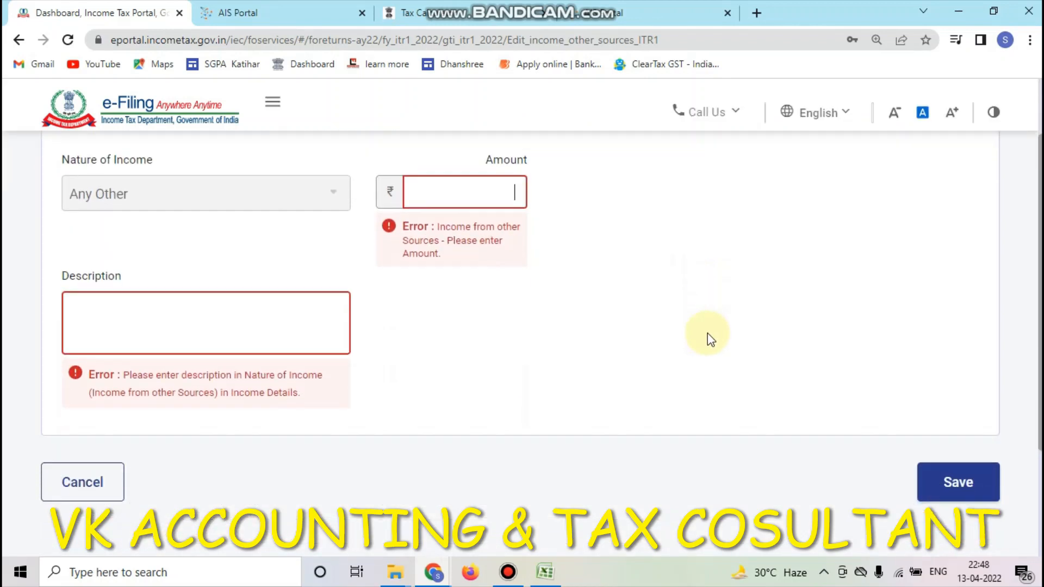
{"action": "left_click", "coordinate": [78, 489]}
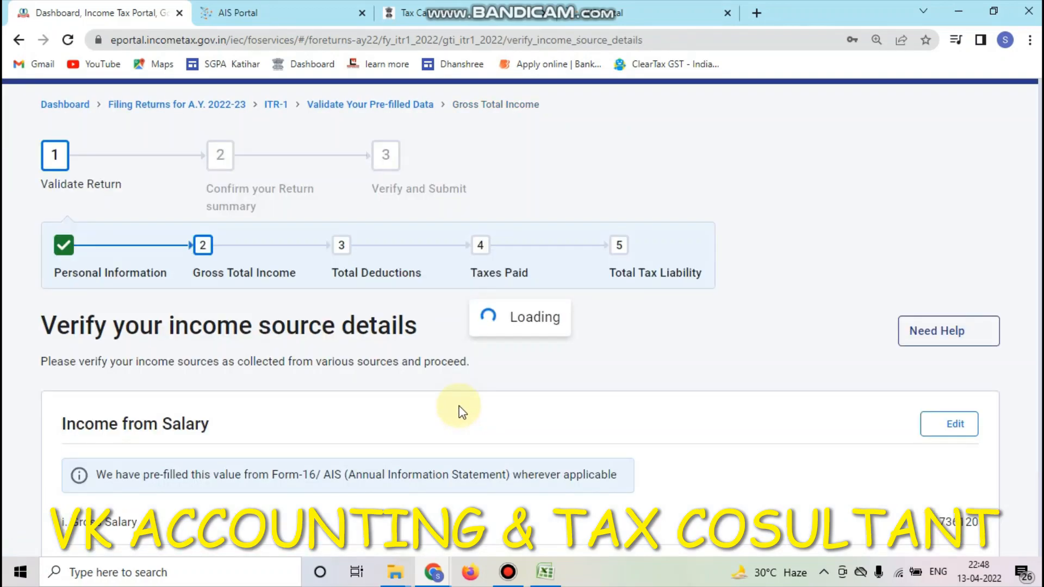
- Delete the Any Other entry from Income from other sources and confirm the deletion
{"action": "scroll", "coordinate": [403, 417], "scroll_direction": "down", "scroll_amount": 15}
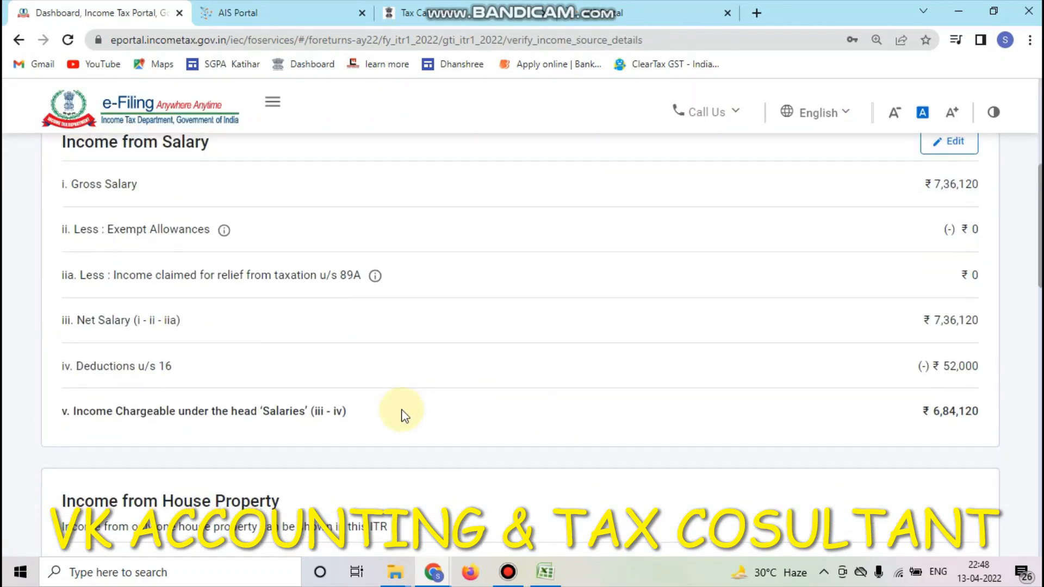
{"action": "scroll", "coordinate": [417, 418], "scroll_direction": "up", "scroll_amount": 1}
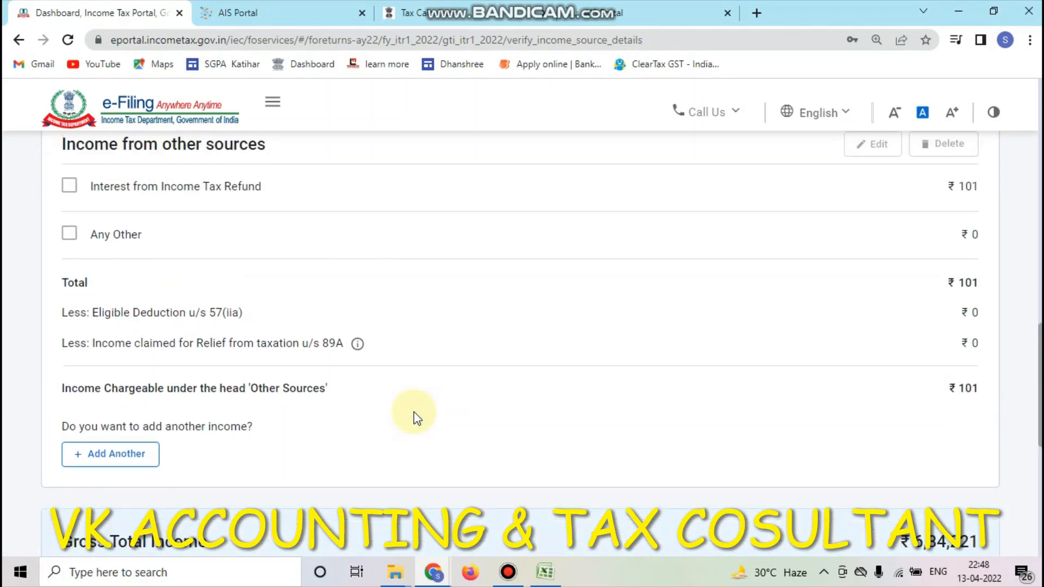
{"action": "left_click", "coordinate": [70, 234]}
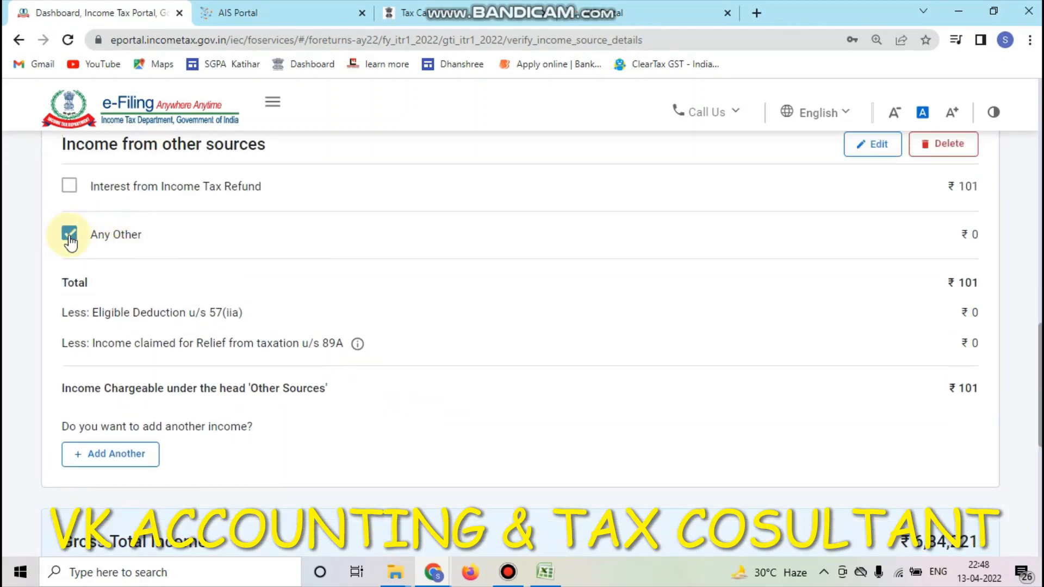
{"action": "left_click", "coordinate": [958, 152]}
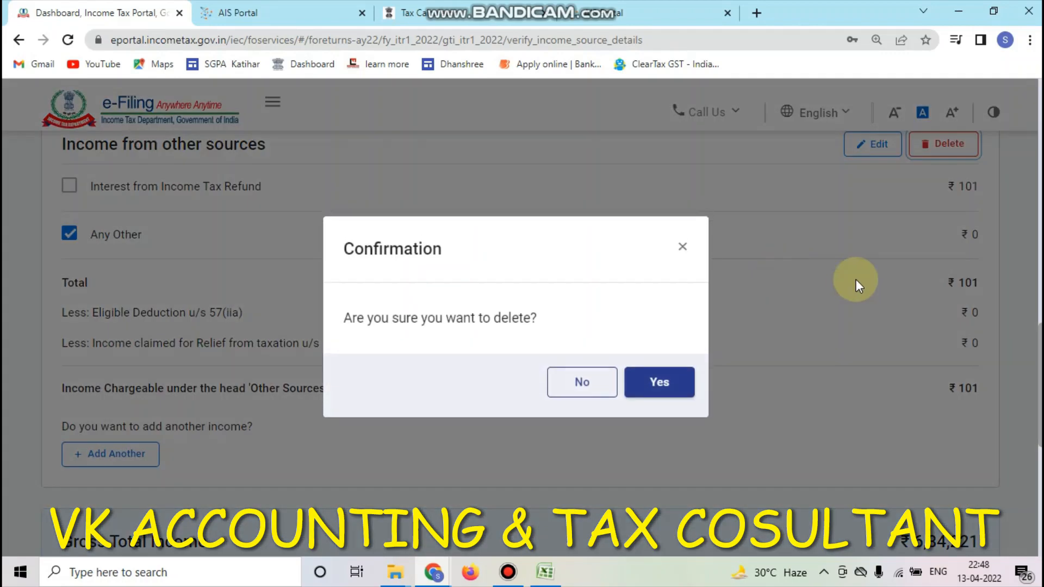
{"action": "left_click", "coordinate": [678, 395]}
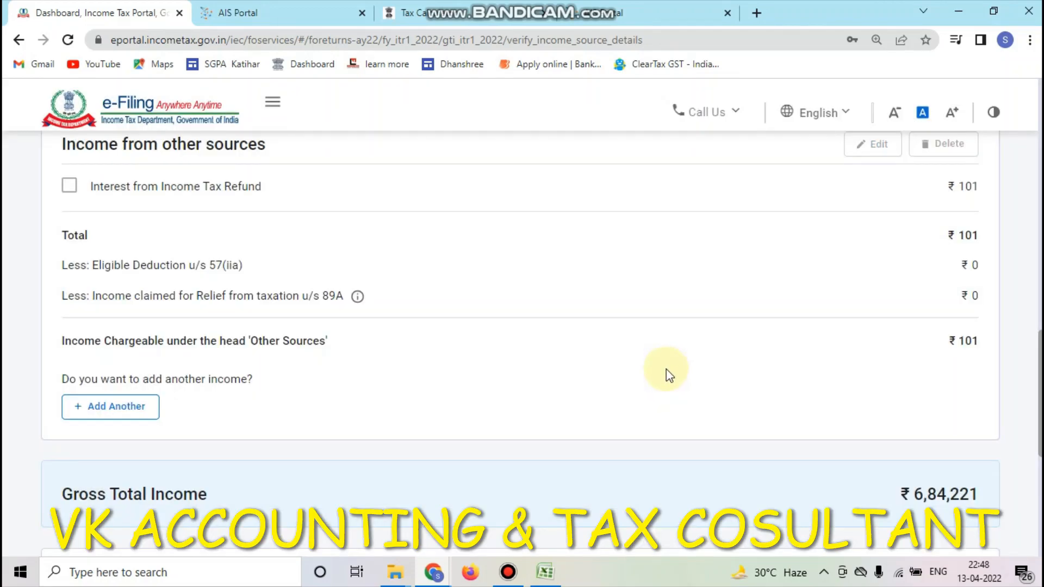
- Confirm the Gross Total Income details and proceed from the Return Summary to the Tax Summary
{"action": "scroll", "coordinate": [707, 375], "scroll_direction": "down", "scroll_amount": 8}
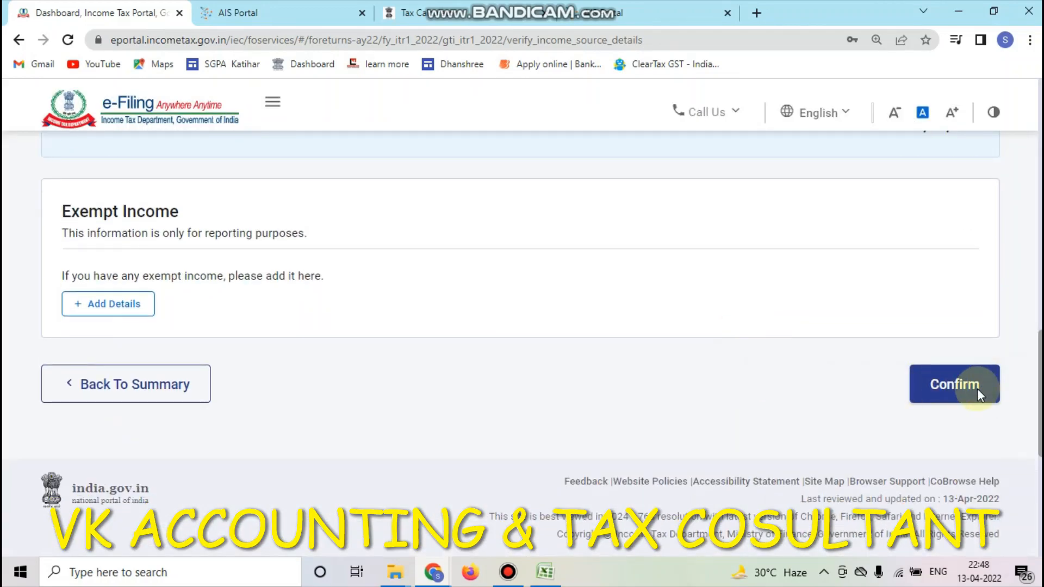
{"action": "scroll", "coordinate": [948, 413], "scroll_direction": "up", "scroll_amount": 6}
{"action": "scroll", "coordinate": [948, 408], "scroll_direction": "down", "scroll_amount": 4}
{"action": "scroll", "coordinate": [947, 413], "scroll_direction": "down", "scroll_amount": 1}
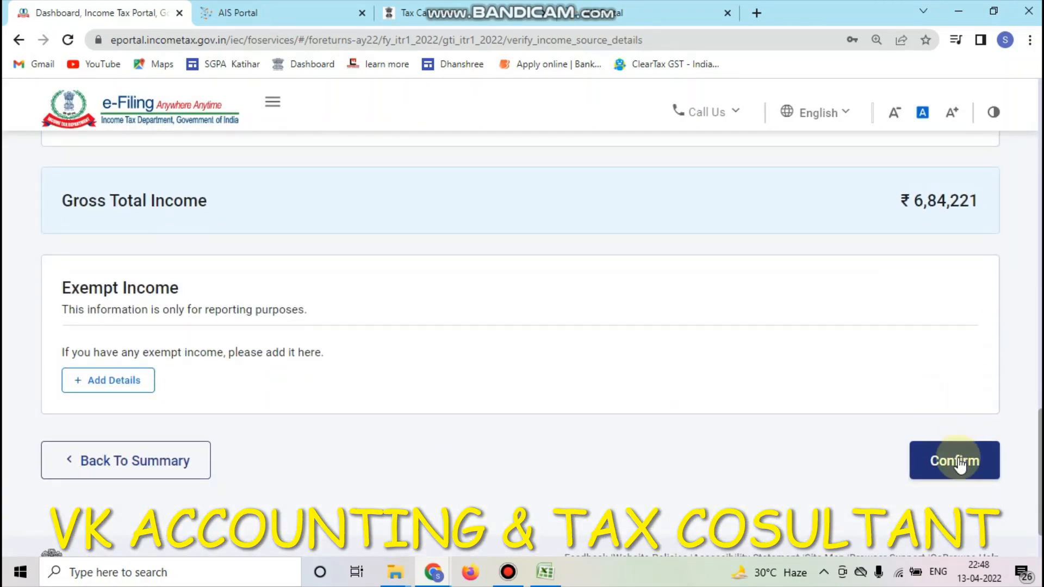
{"action": "left_click", "coordinate": [932, 461]}
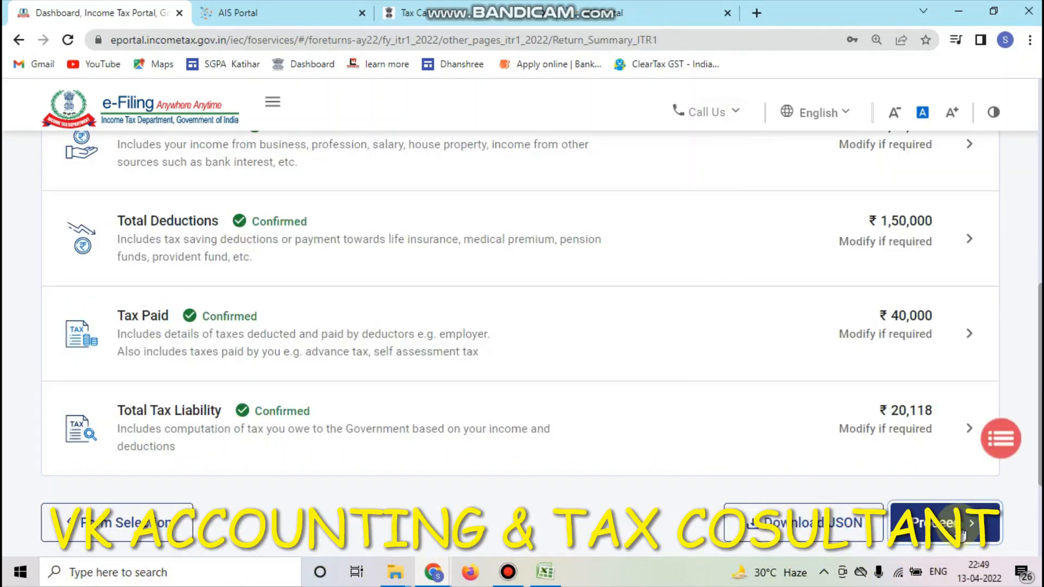
{"action": "left_click", "coordinate": [960, 536]}
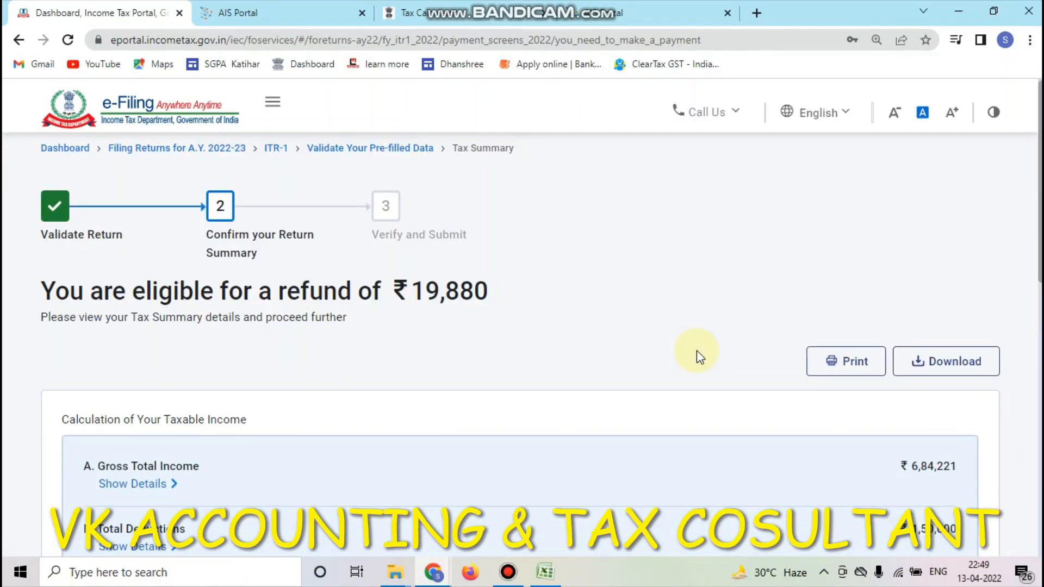
- Proceed from the Tax Summary to the Preview and Submit your return declaration page
{"action": "scroll", "coordinate": [697, 354], "scroll_direction": "down", "scroll_amount": 10}
{"action": "left_click", "coordinate": [948, 524]}
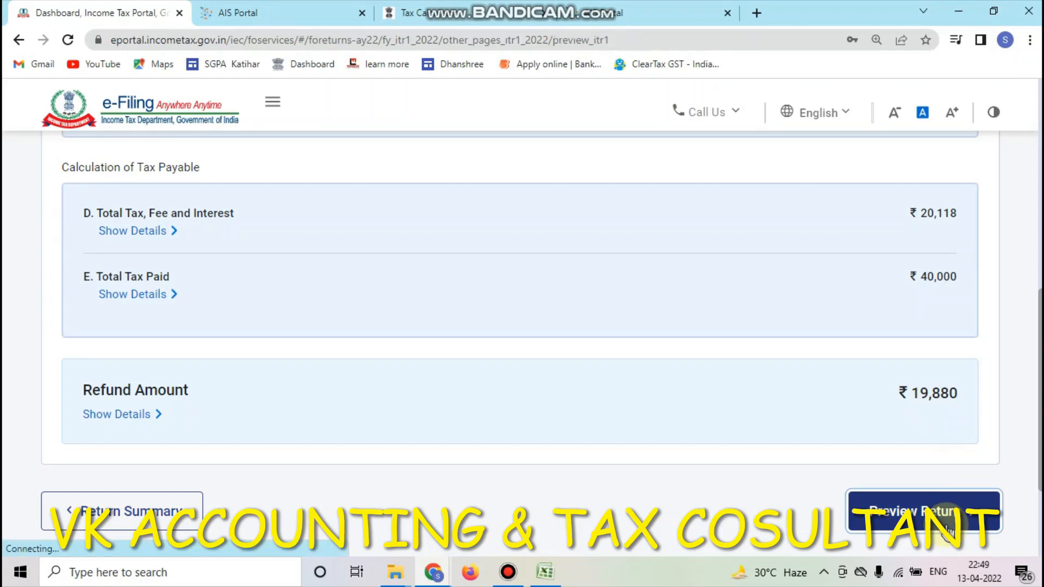
{"action": "scroll", "coordinate": [778, 401], "scroll_direction": "down", "scroll_amount": 10}
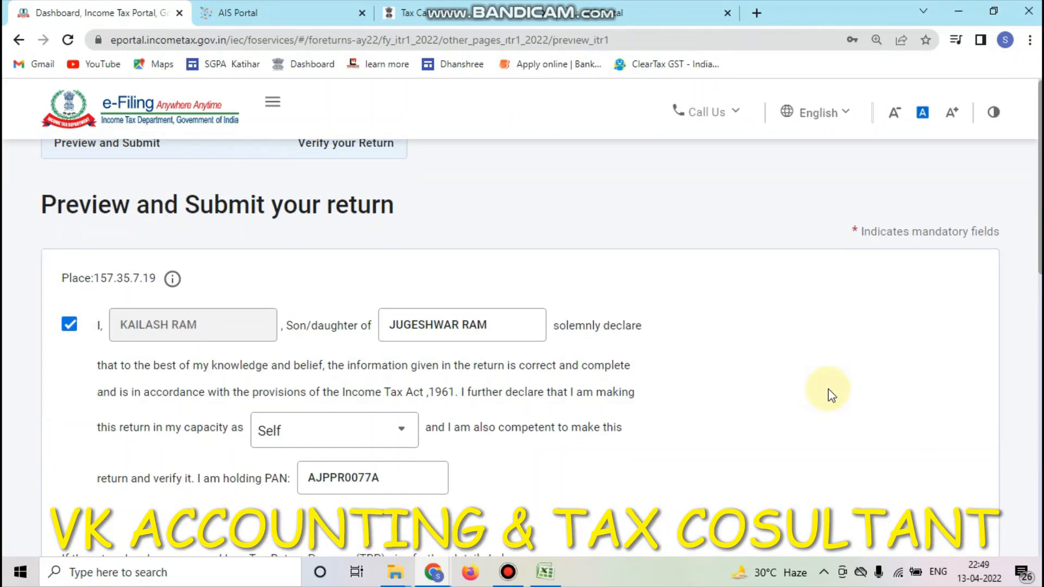